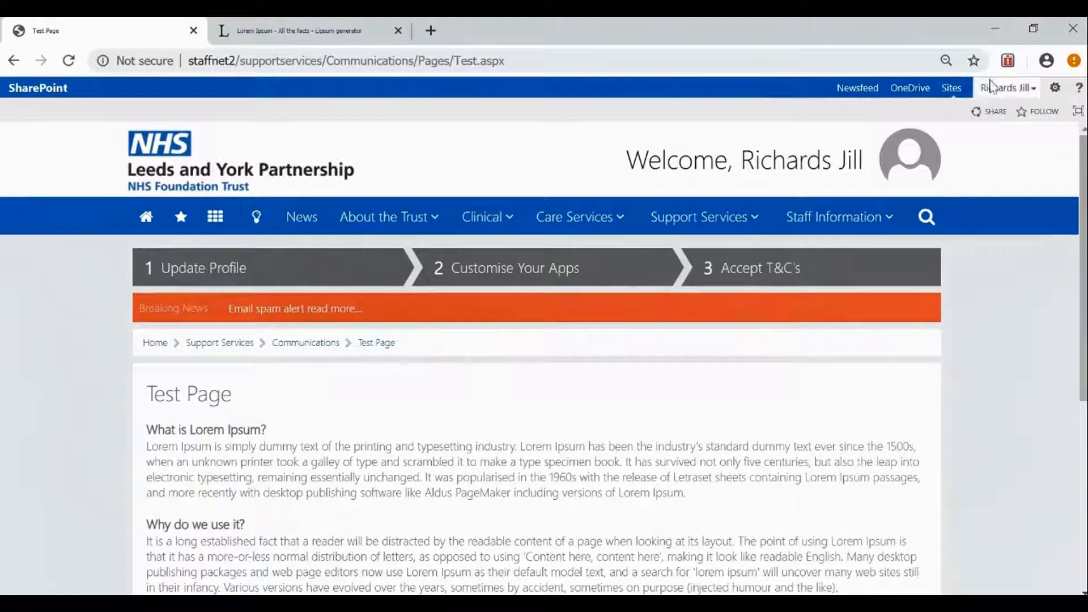
# - Show the ribbon on the Test Page and look through its Browse, Page and Publish commands
pyautogui.click(1054, 89)
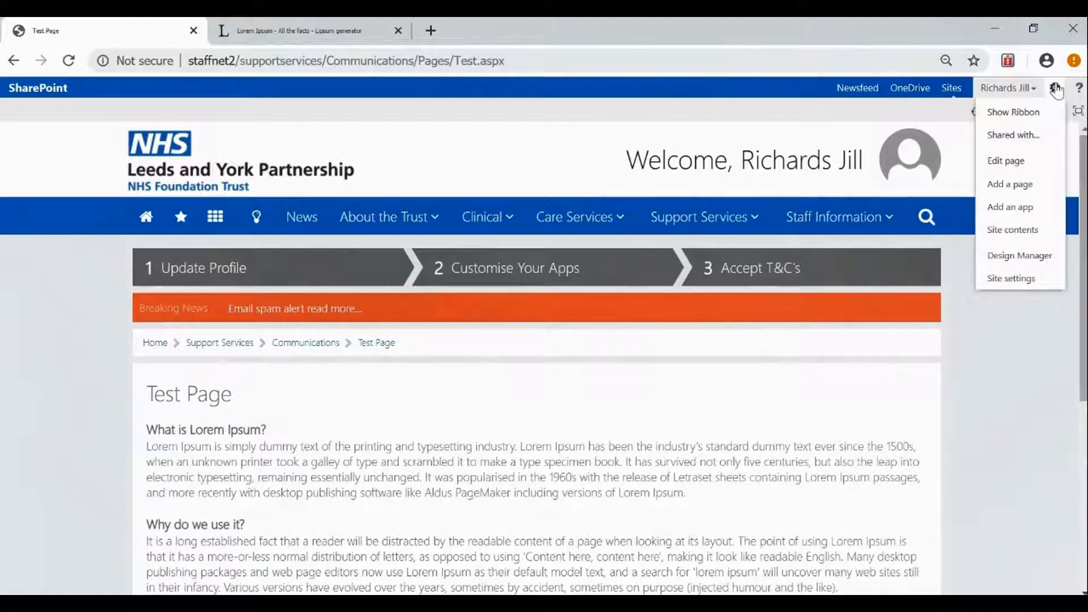
pyautogui.click(1004, 119)
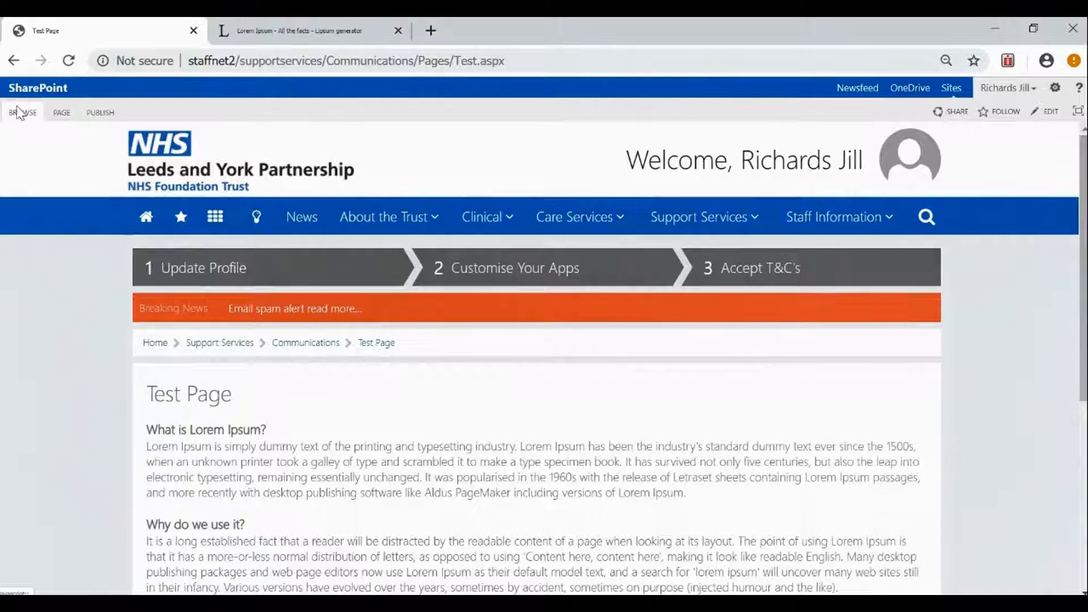
pyautogui.click(62, 113)
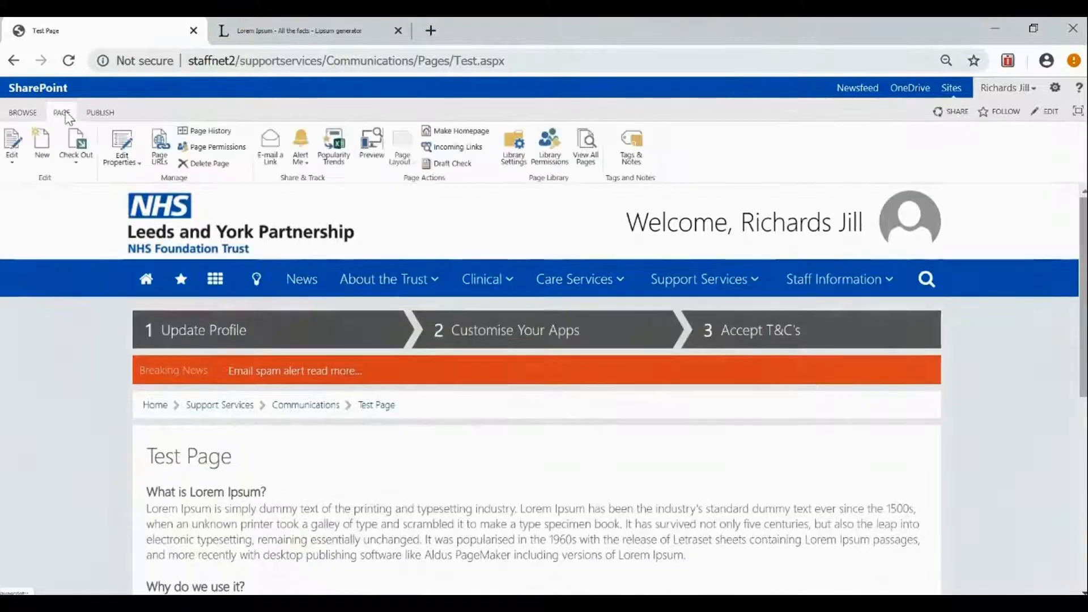
pyautogui.click(102, 113)
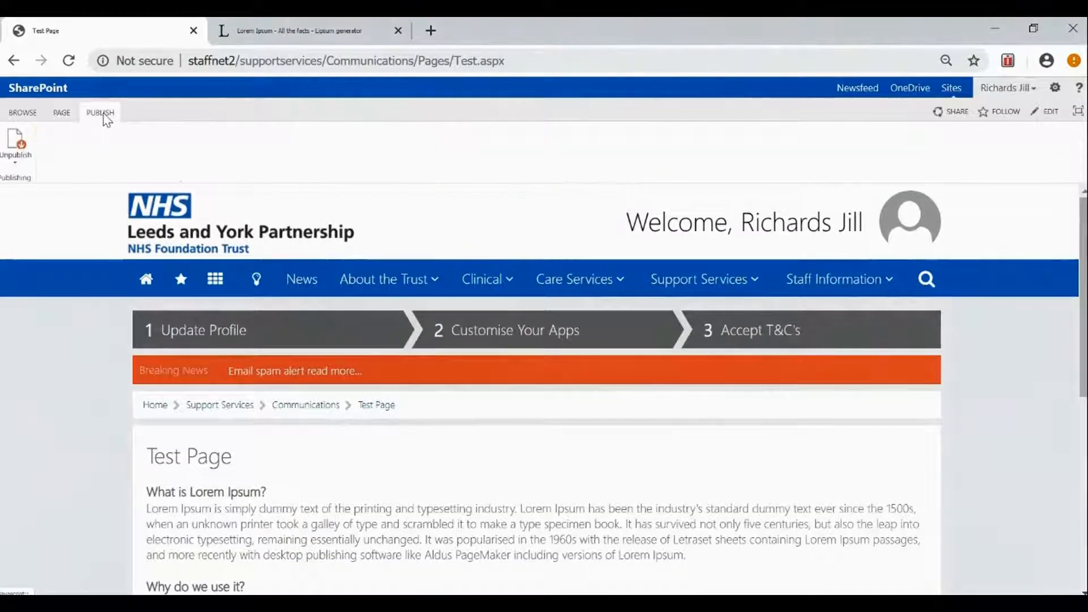
pyautogui.click(26, 113)
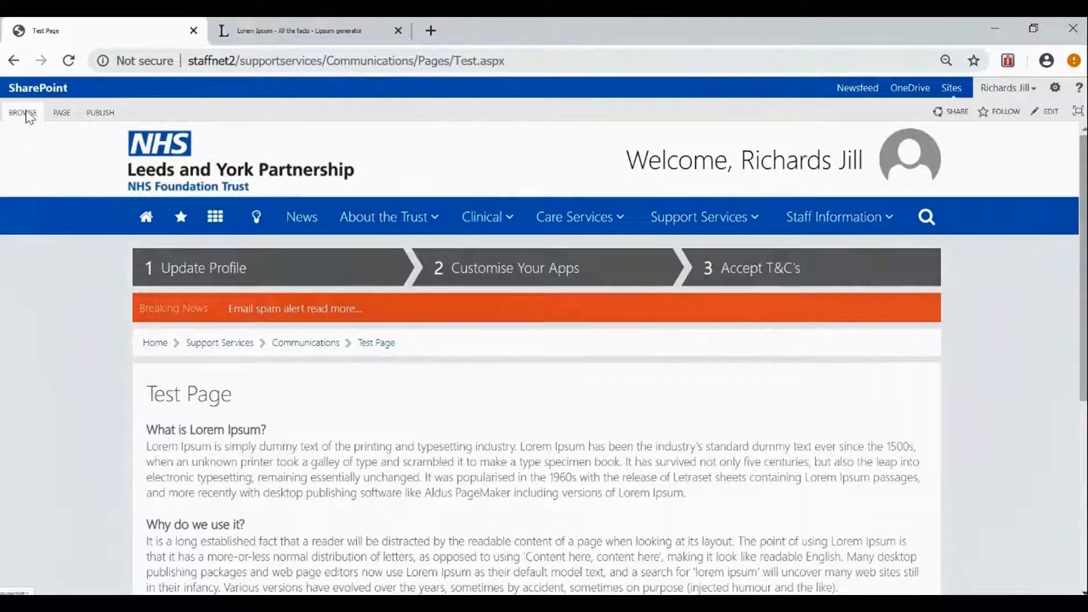
pyautogui.click(62, 113)
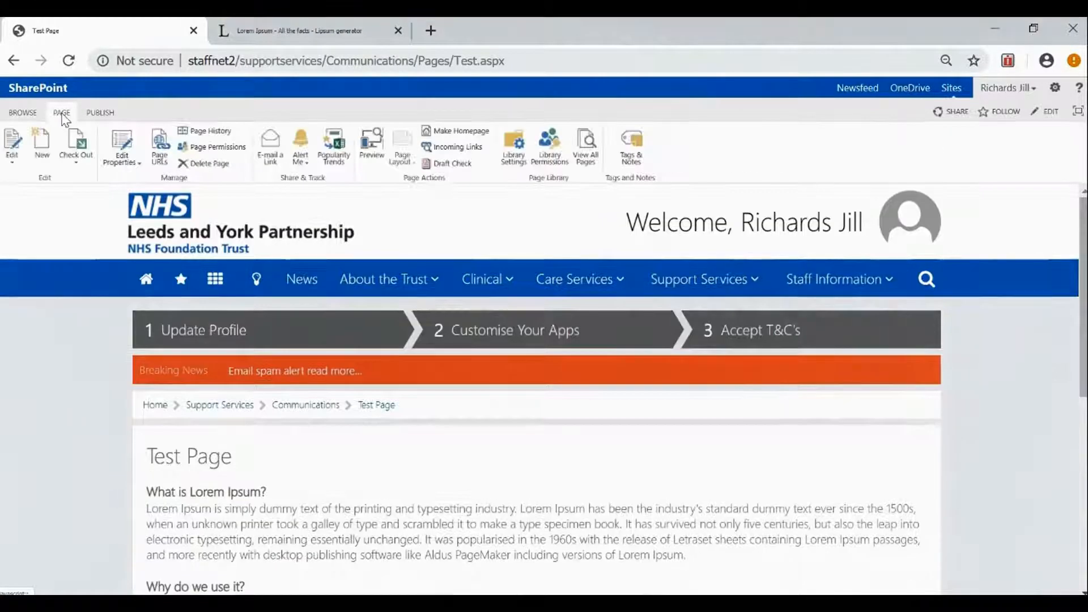
pyautogui.click(99, 112)
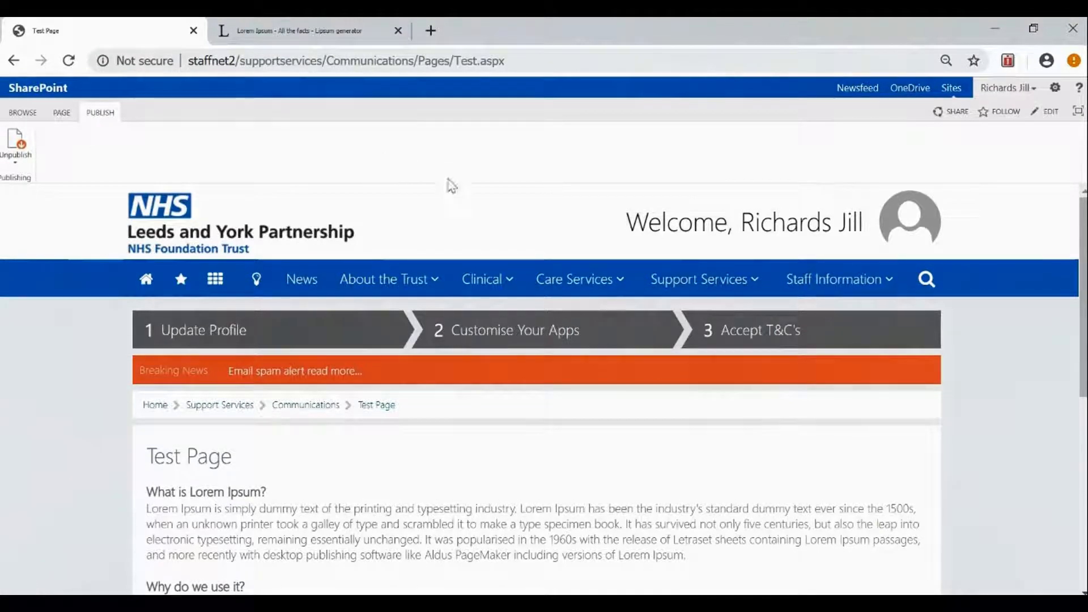
pyautogui.click(64, 112)
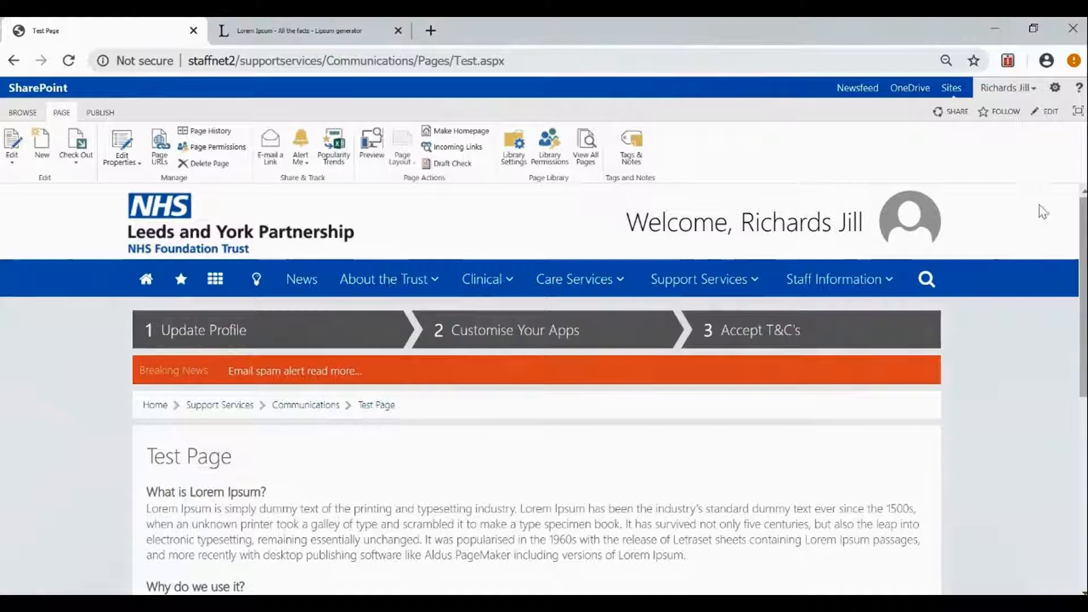
# - Put the Test Page into edit mode and activate the text of the Content Editor in Zone 1
pyautogui.click(1054, 90)
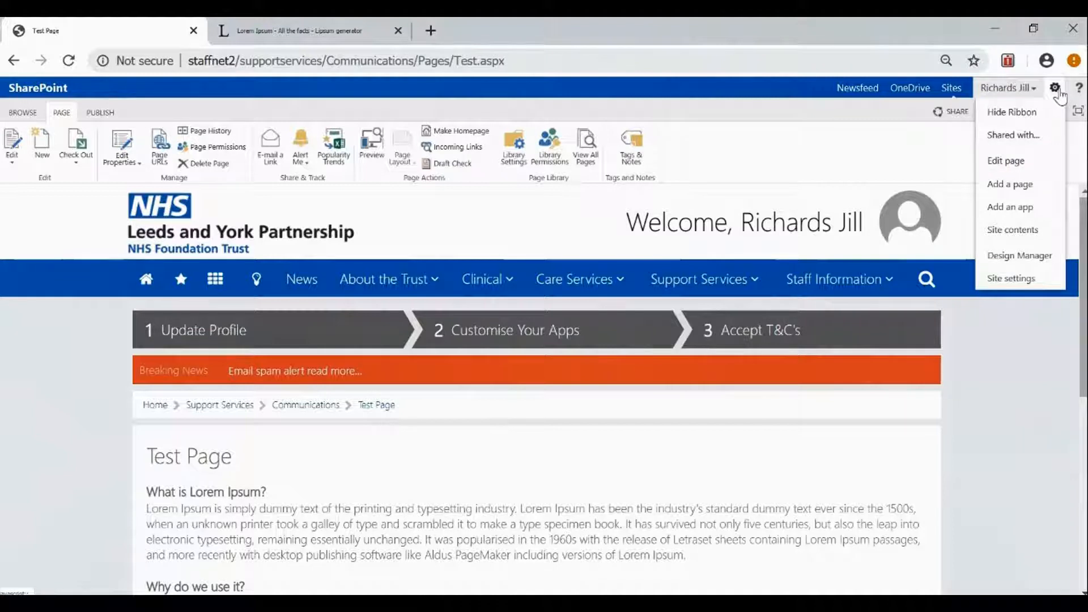
pyautogui.click(923, 153)
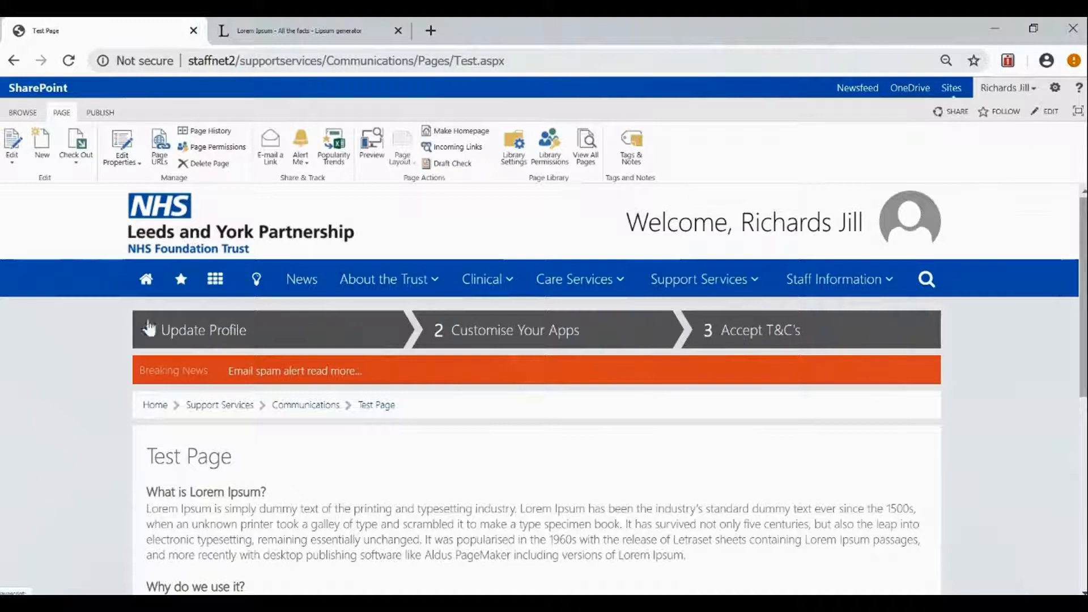
pyautogui.click(13, 146)
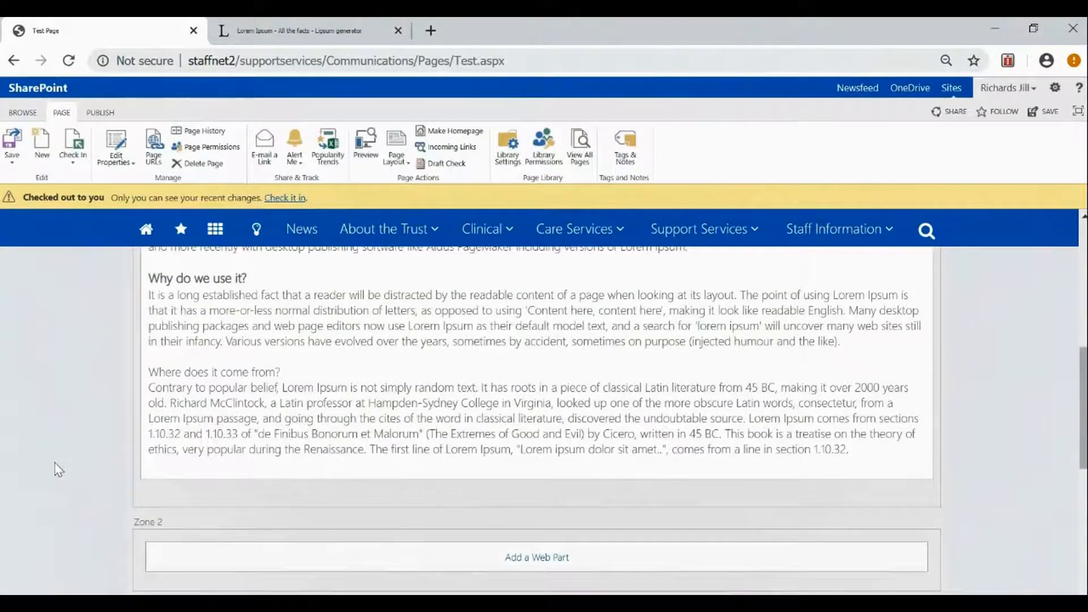
pyautogui.scroll(8, 59, 469)
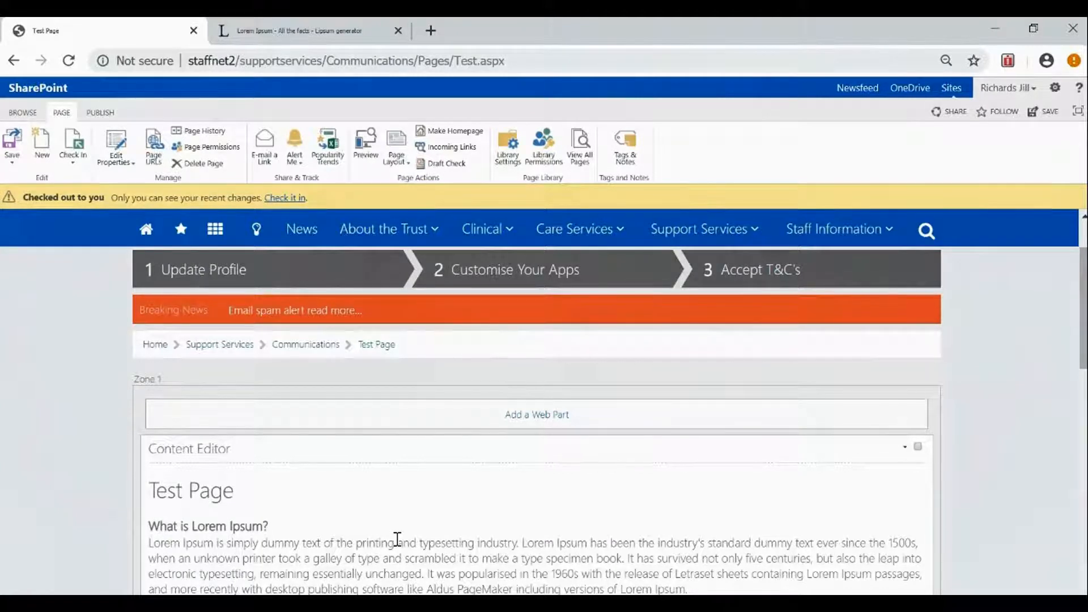
pyautogui.scroll(-1, 397, 538)
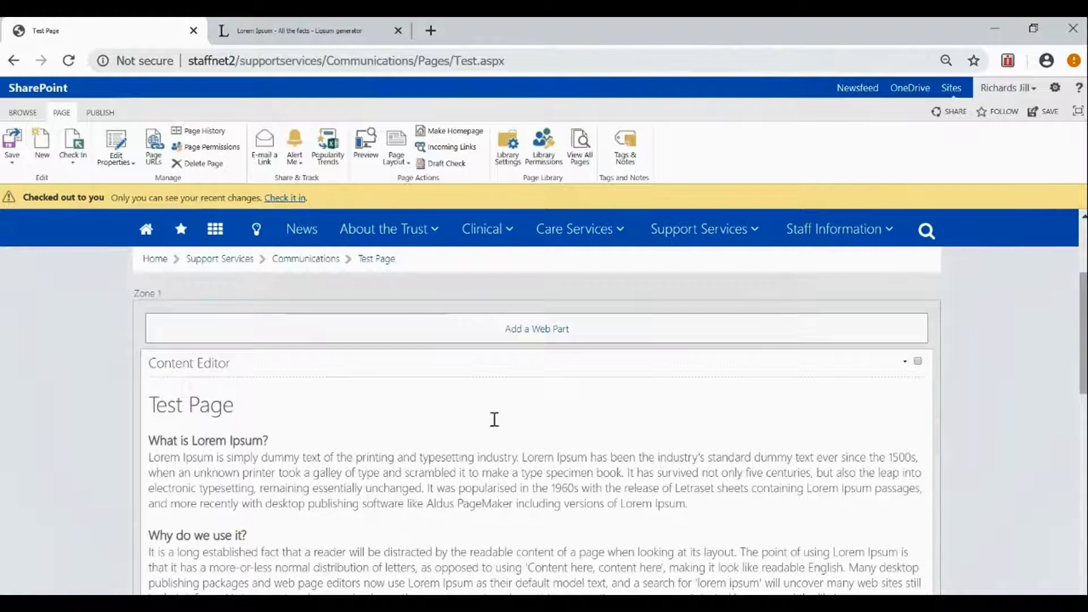
pyautogui.click(460, 428)
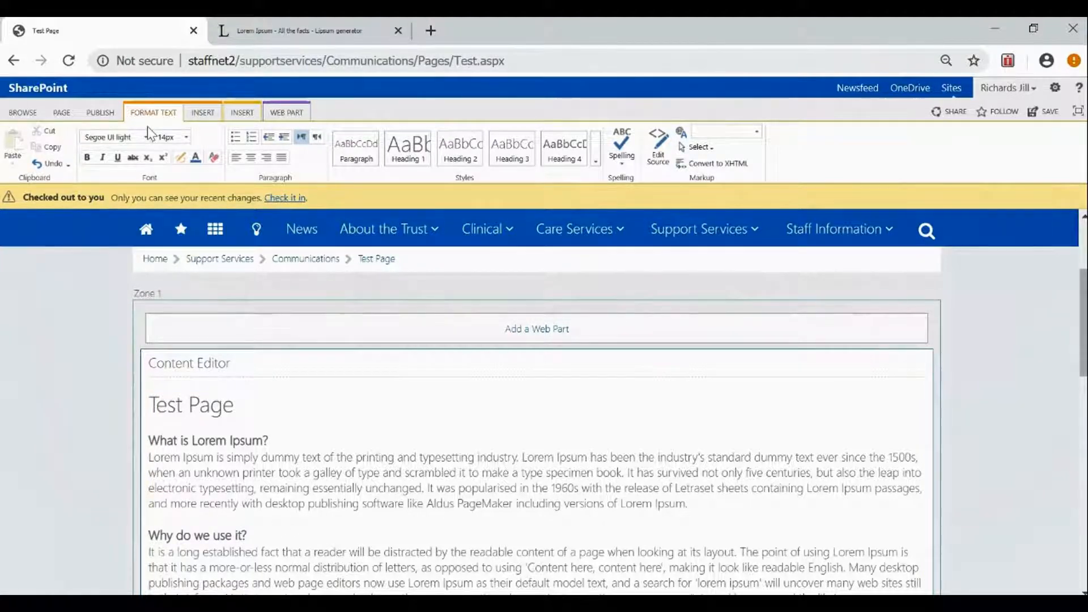
pyautogui.click(418, 158)
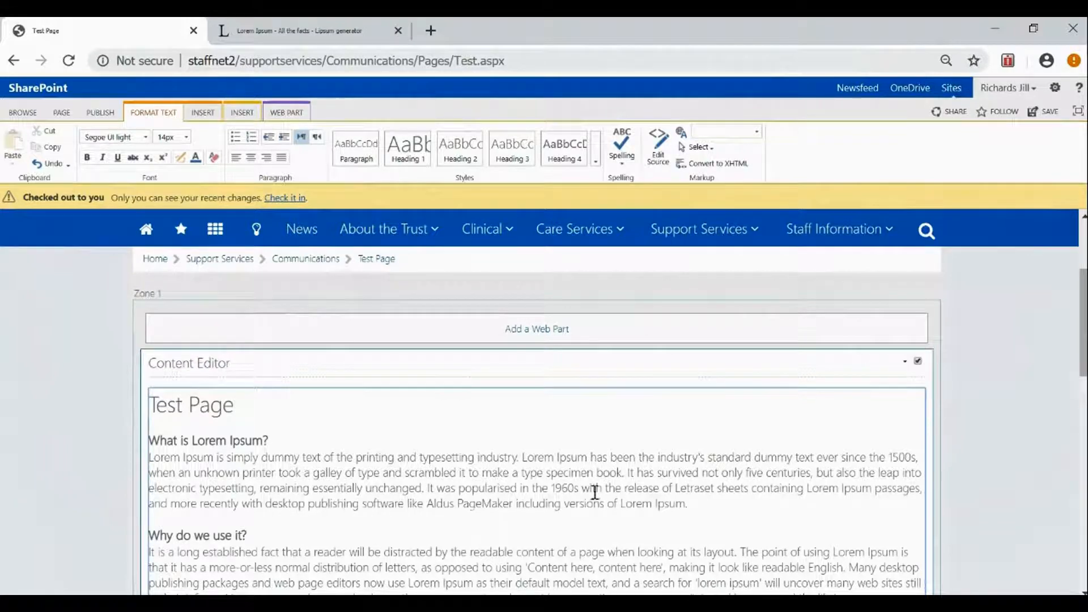
# - Replace the end of the "What is Lorem Ipsum?" paragraph, from "scrambled" onward, with the filler text "scjkfh;dfjlwdfms.fjlfg;."
pyautogui.click(698, 505)
pyautogui.moveTo(678, 494); pyautogui.dragTo(413, 475)
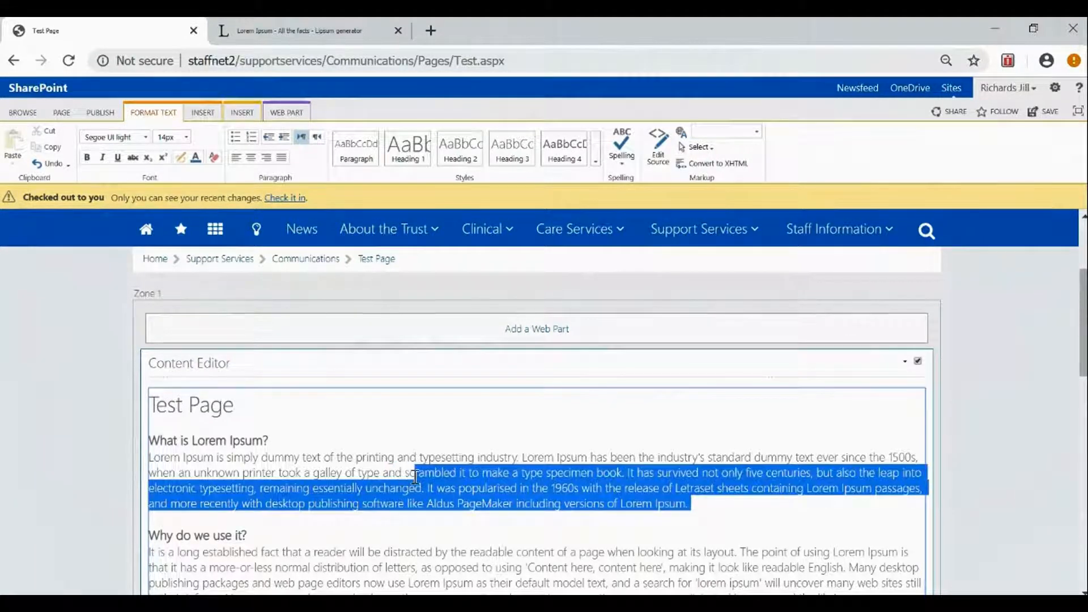
pyautogui.write('cjkfh;dfjlwdfms.fjll')
pyautogui.press('BackSpace')
pyautogui.write('fg,.')
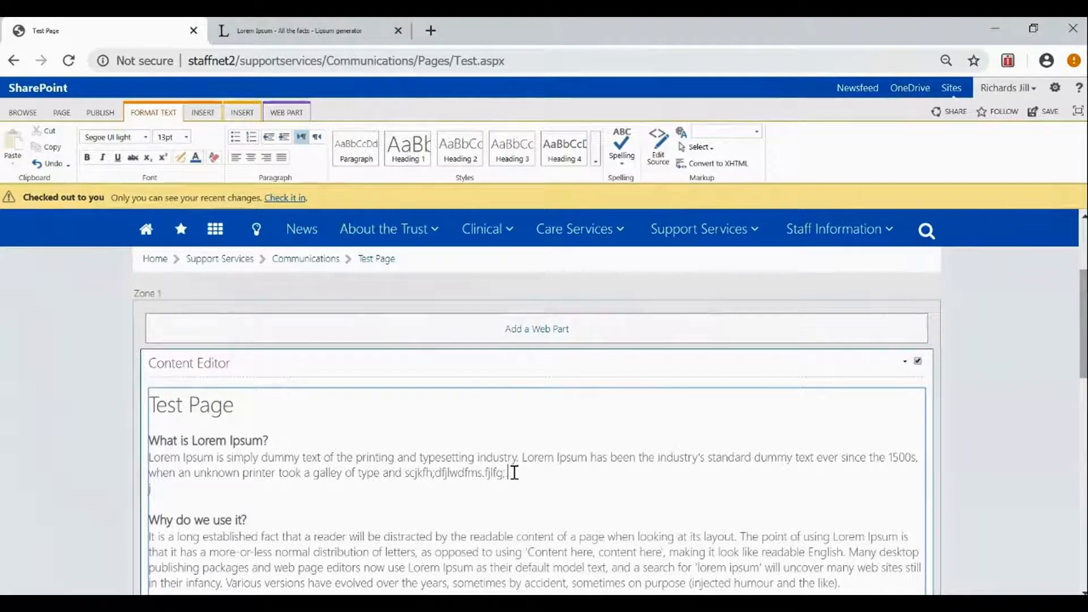
# - Add blank lines after the edited paragraph and paste the copied SharePoint 2013 text in place of the stray "j"
pyautogui.press('Return')
pyautogui.press('Return')
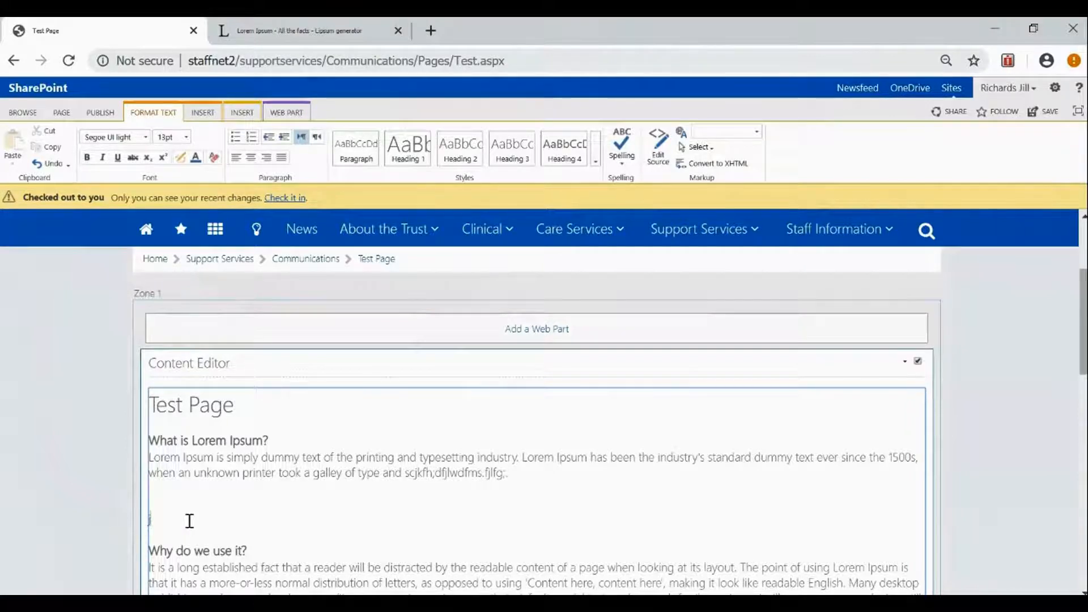
pyautogui.press('BackSpace')
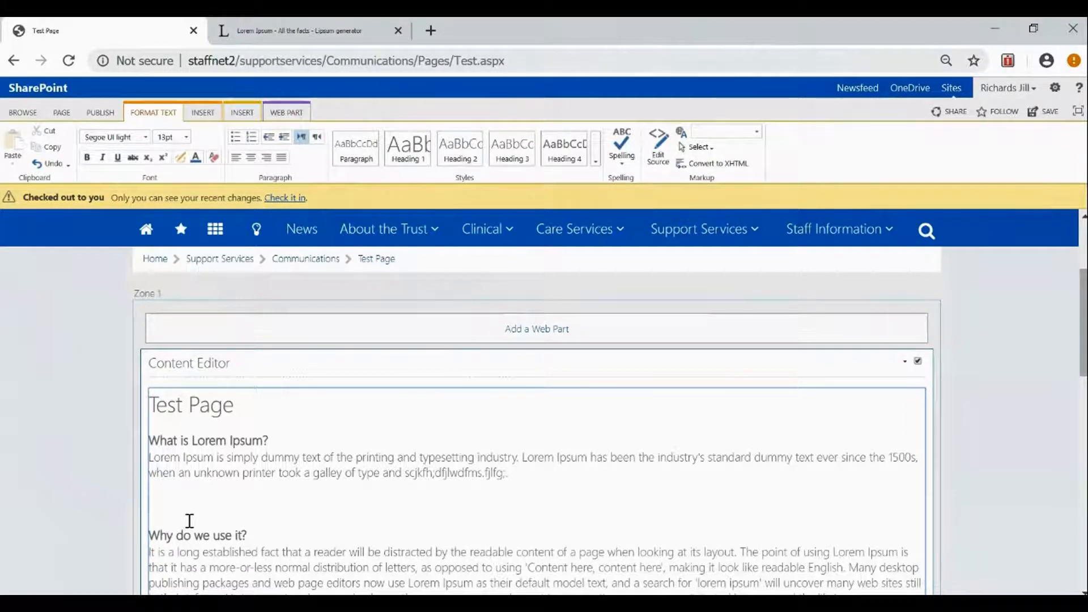
pyautogui.hotkey('ctrl', 'v')
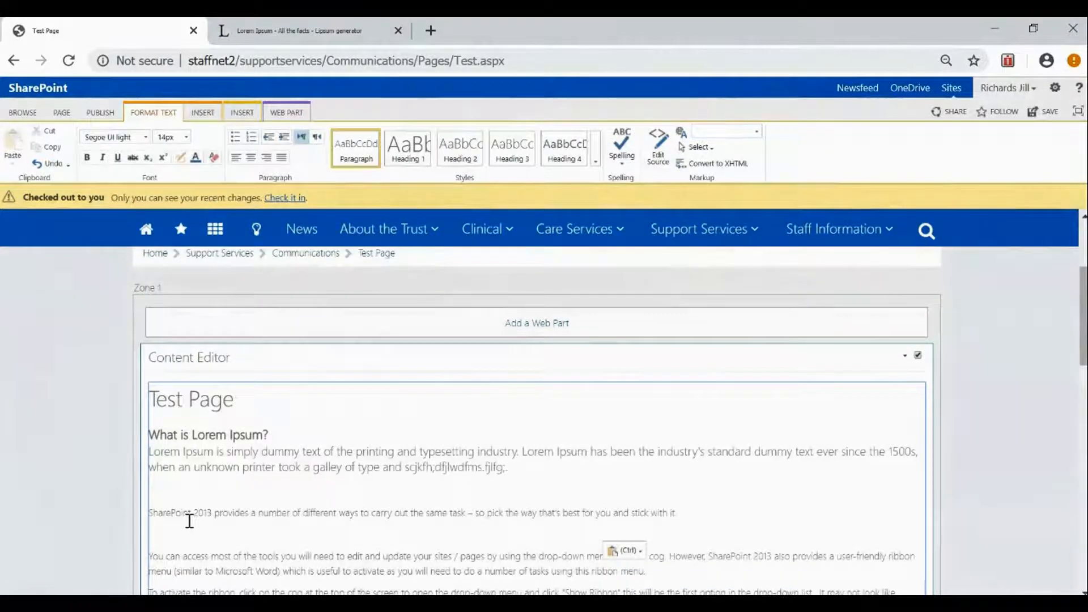
# - Apply the Paragraph style to all of the pasted SharePoint 2013 text
pyautogui.scroll(-3, 190, 521)
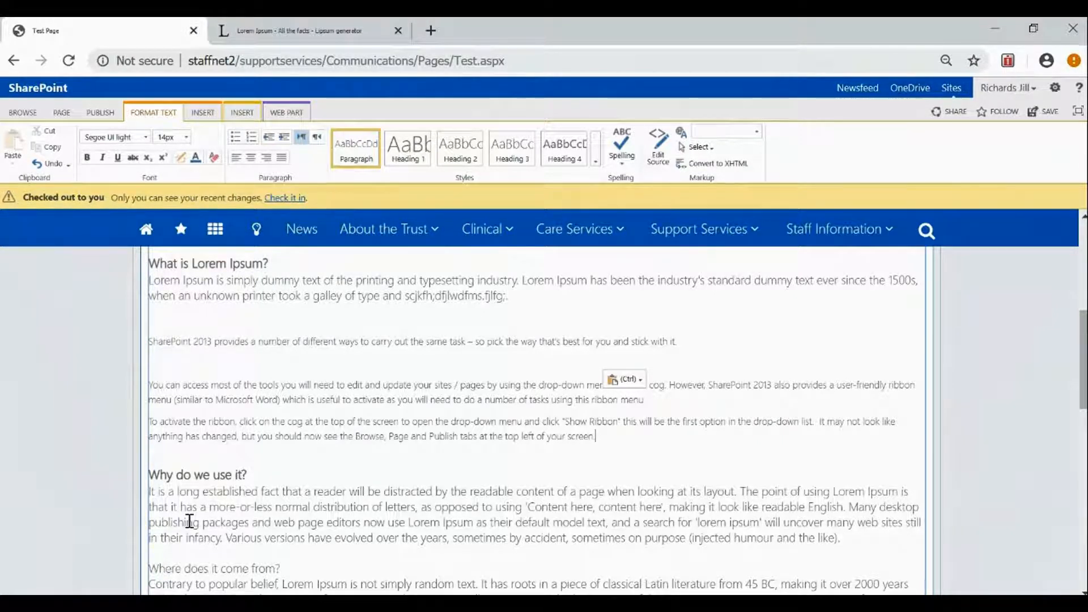
pyautogui.moveTo(636, 439); pyautogui.dragTo(151, 338)
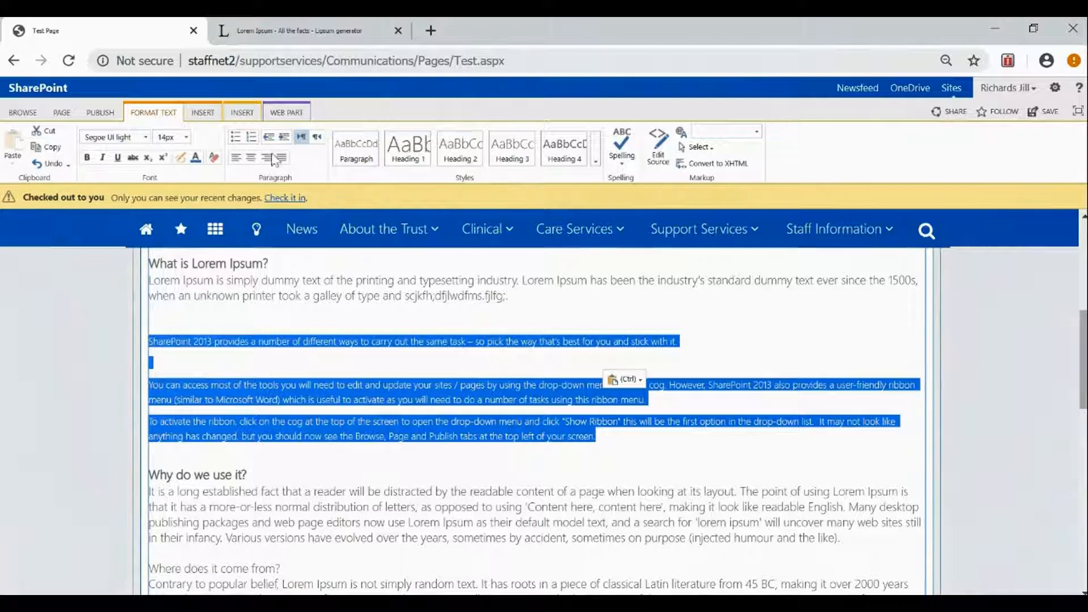
pyautogui.click(355, 152)
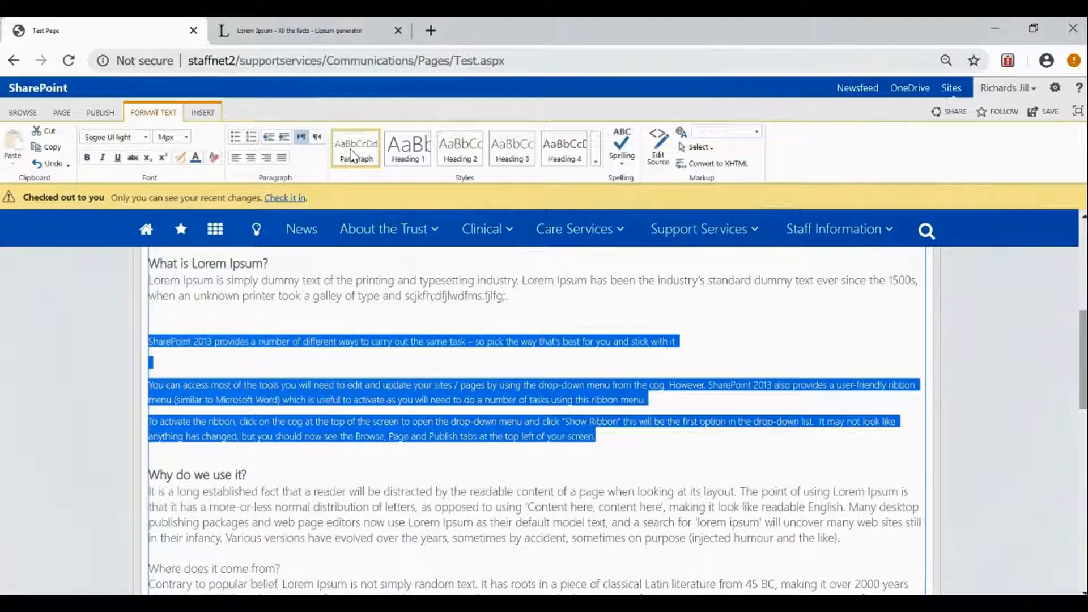
# - Remove the surplus blank lines above and below the first pasted SharePoint 2013 paragraph
pyautogui.click(214, 319)
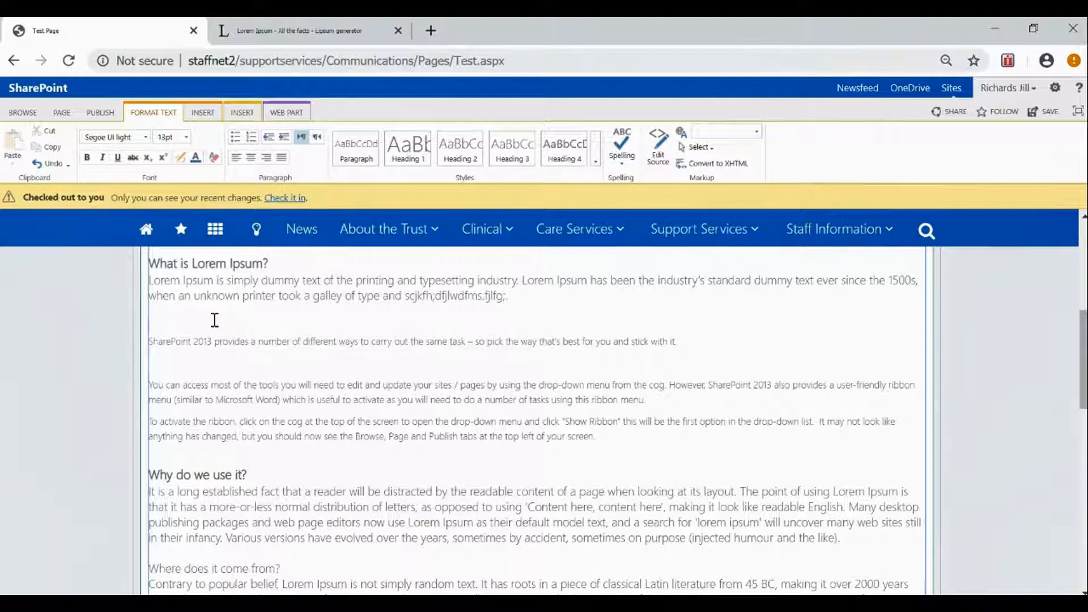
pyautogui.press('BackSpace')
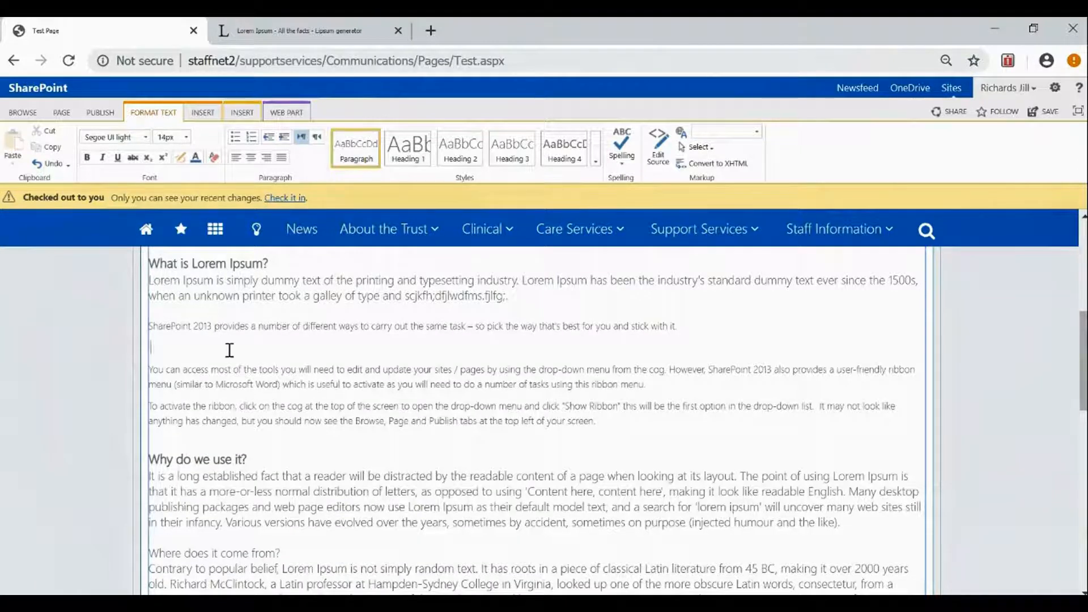
pyautogui.press('BackSpace')
pyautogui.click(228, 324)
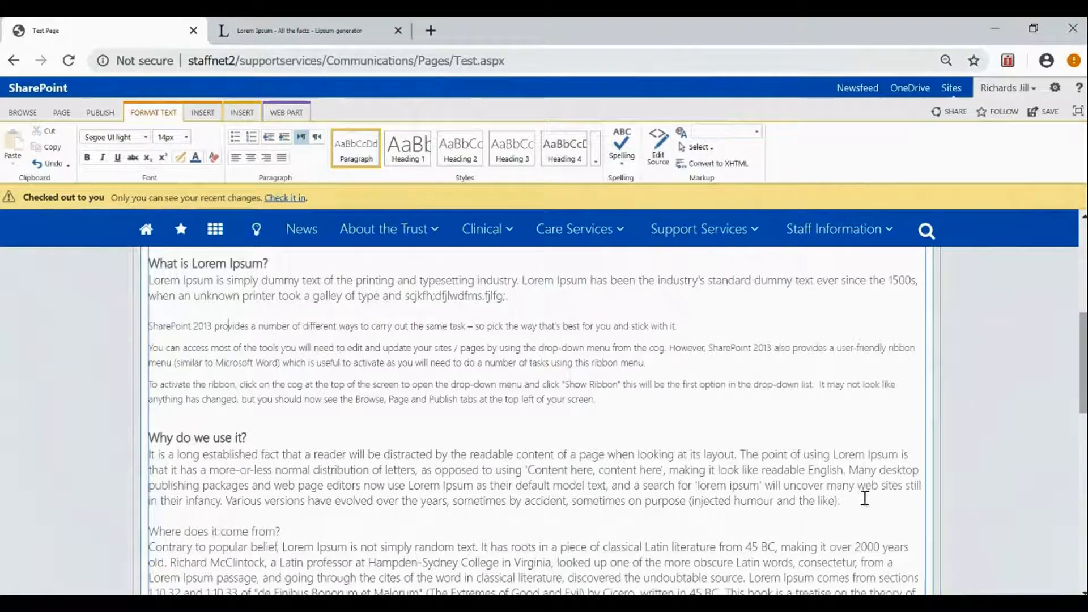
# - Set the font size of the pasted SharePoint 2013 paragraphs to 13 pt
pyautogui.moveTo(599, 400); pyautogui.dragTo(146, 318)
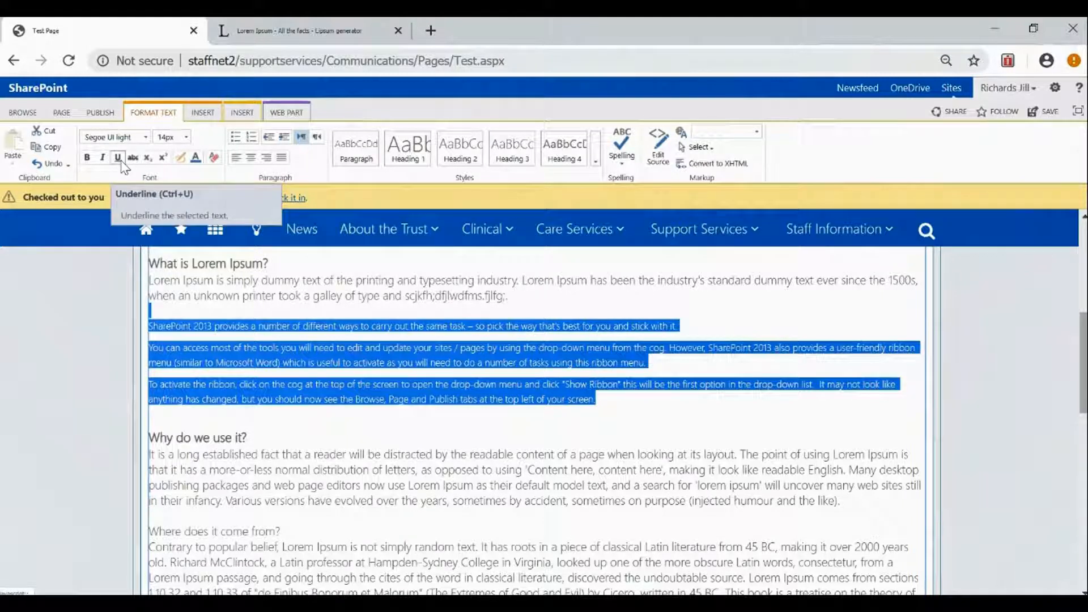
pyautogui.click(188, 140)
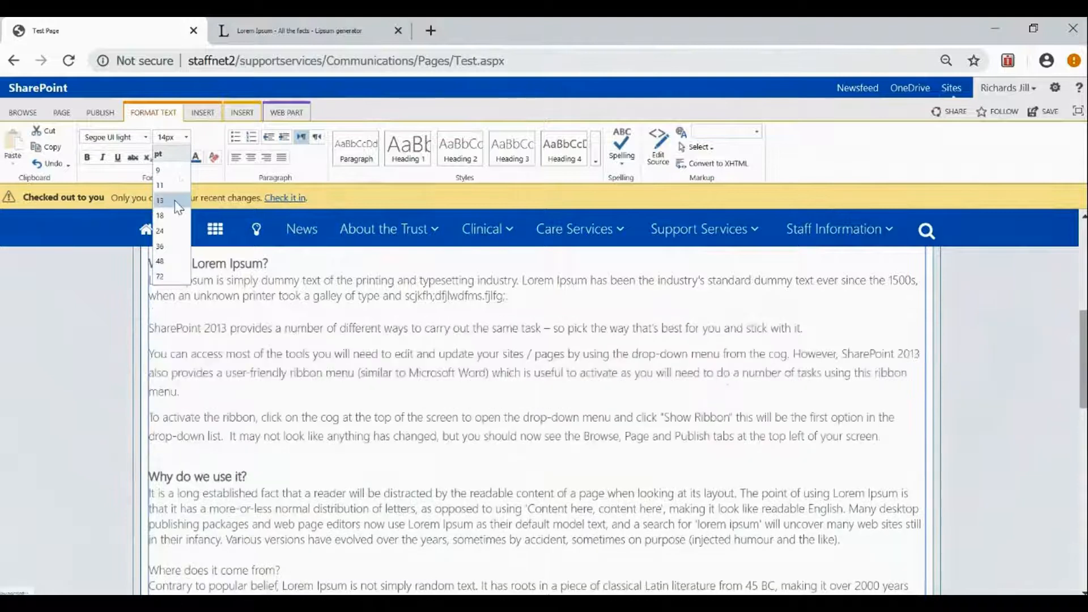
pyautogui.click(175, 200)
pyautogui.click(211, 328)
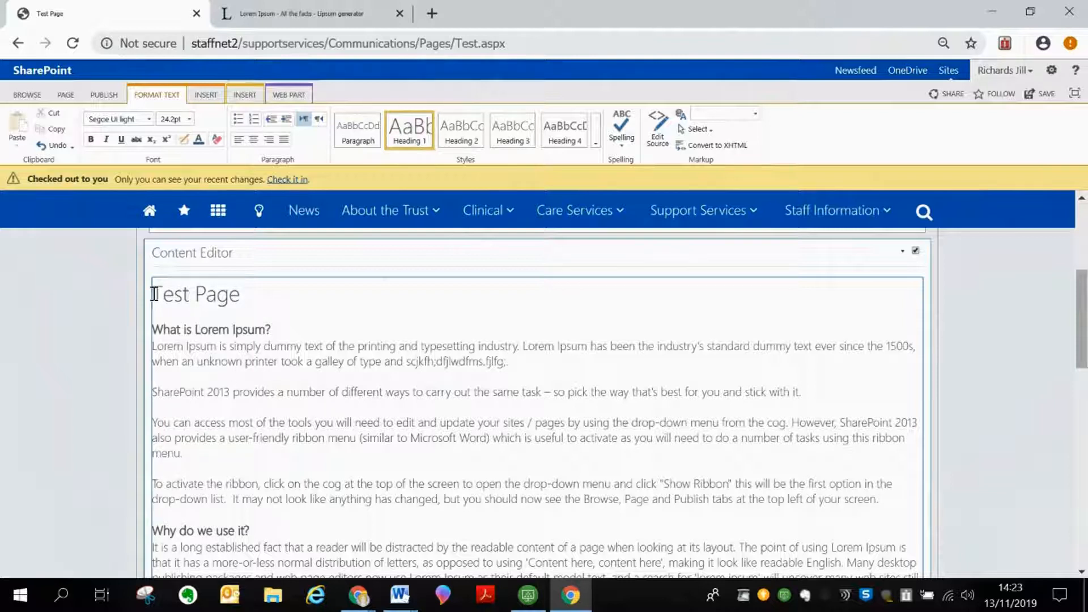
# - Start inserting a picture from the computer after the "Test Page" heading and choose German-Shepherd-Puppy.jpg from Documents as the upload file
pyautogui.click(243, 303)
pyautogui.click(204, 97)
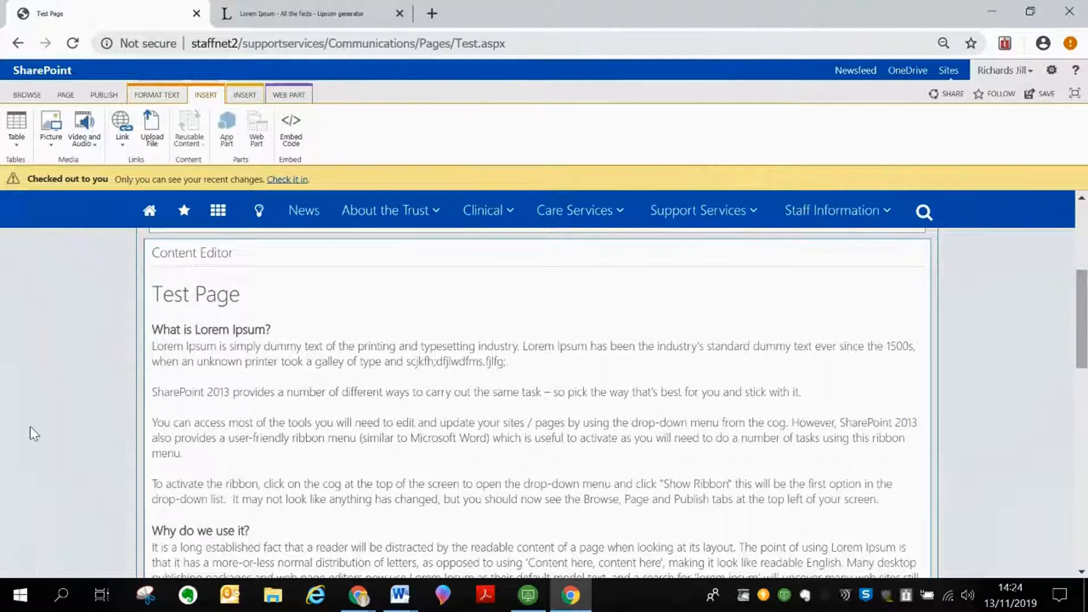
pyautogui.click(59, 129)
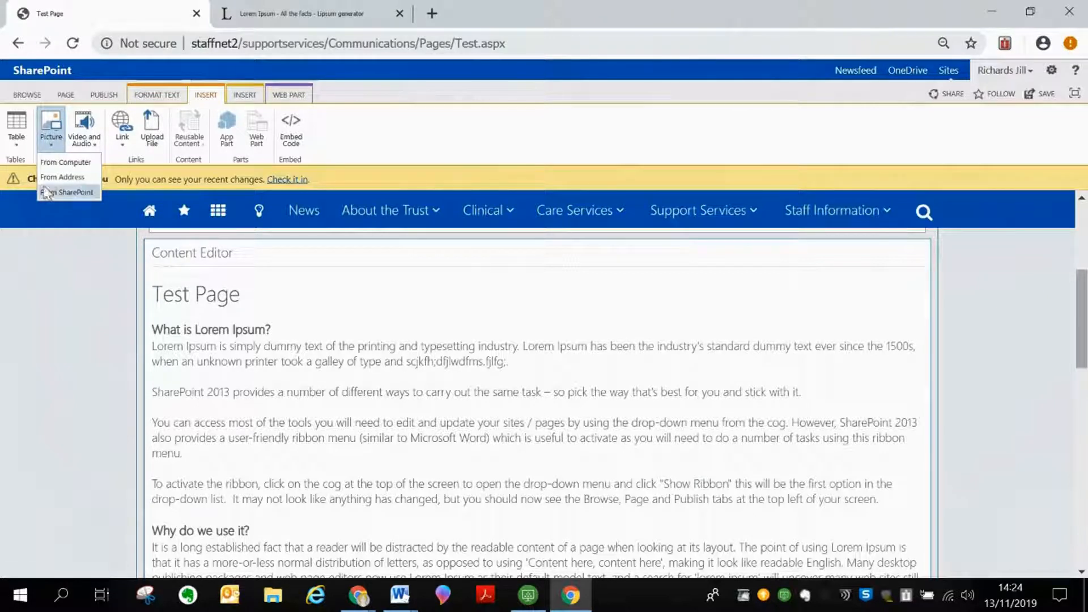
pyautogui.click(78, 163)
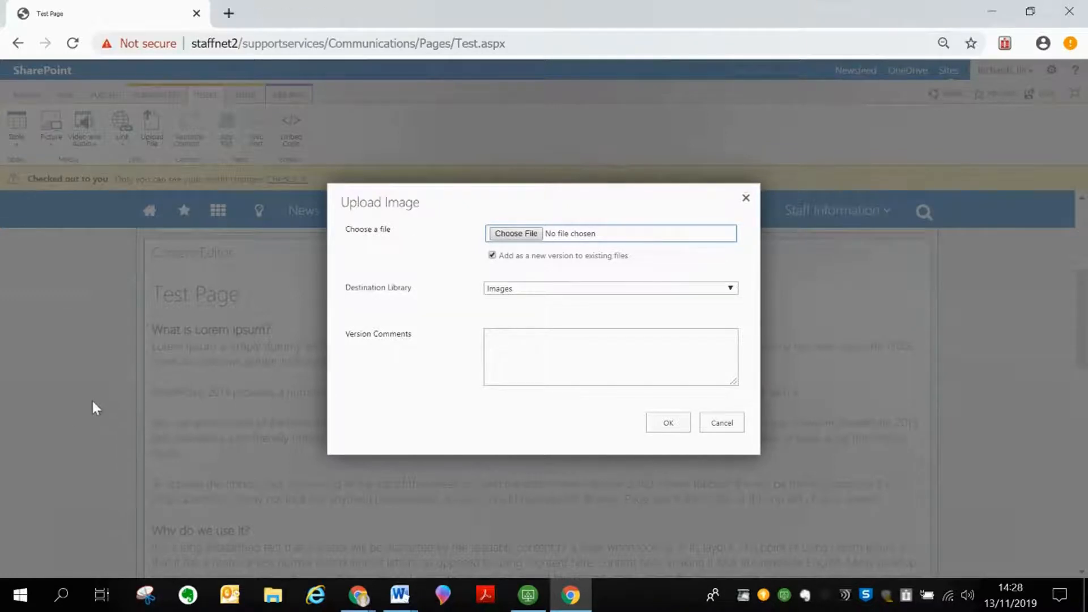
pyautogui.click(510, 233)
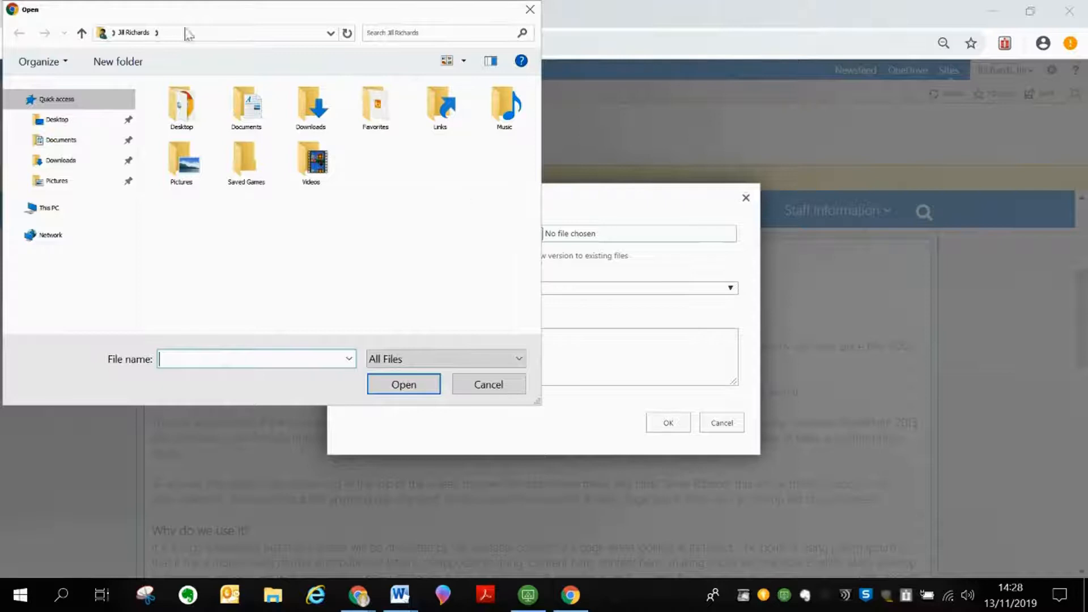
pyautogui.click(56, 147)
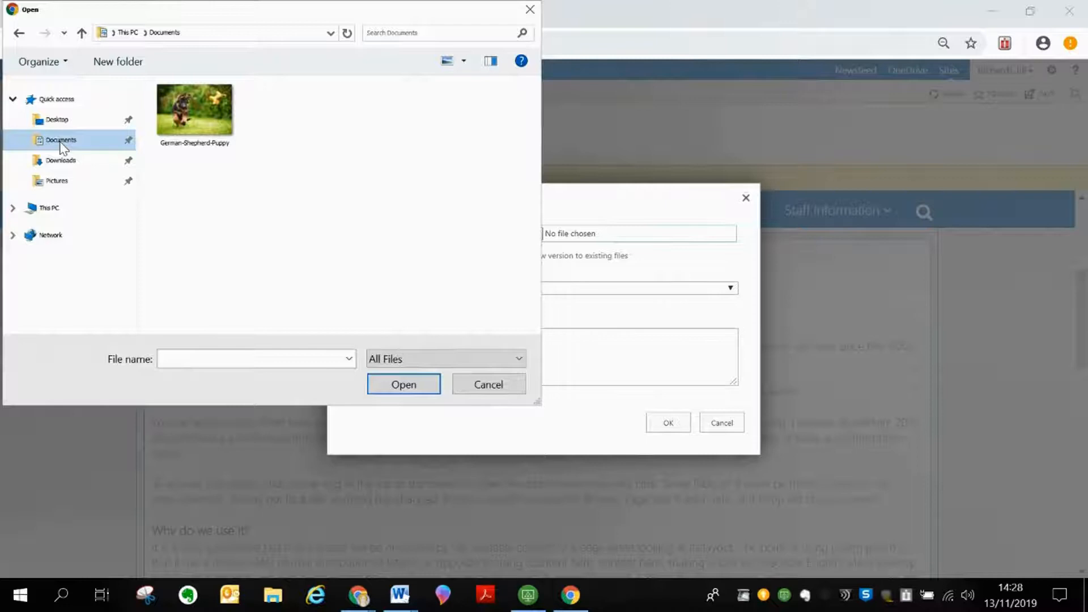
pyautogui.doubleClick(202, 112)
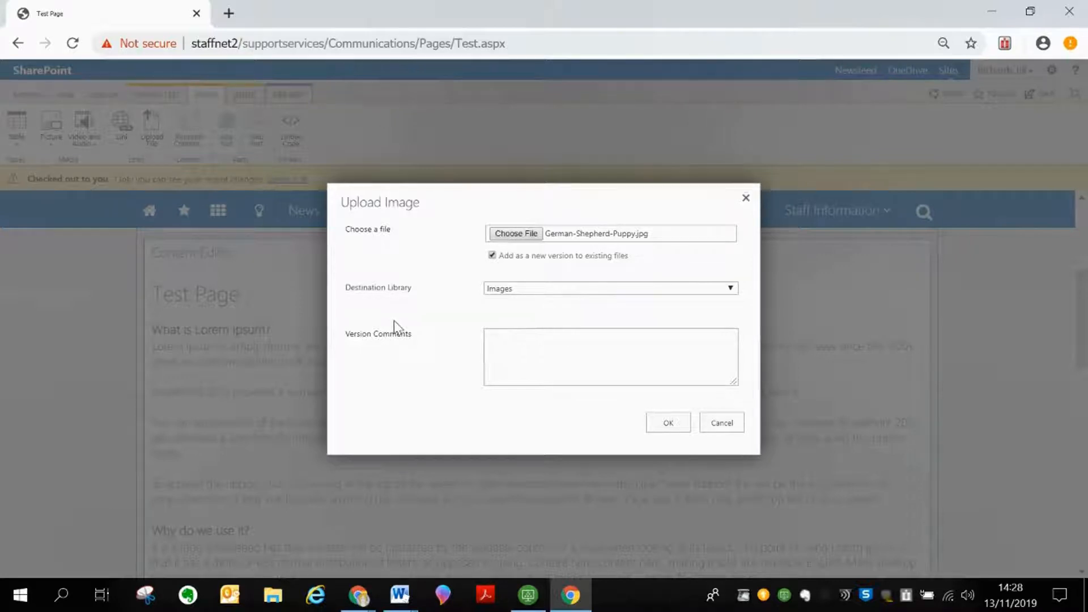
# - Upload German-Shepherd-Puppy.jpg to the Images library and save its image properties to place the picture on the page
pyautogui.click(661, 293)
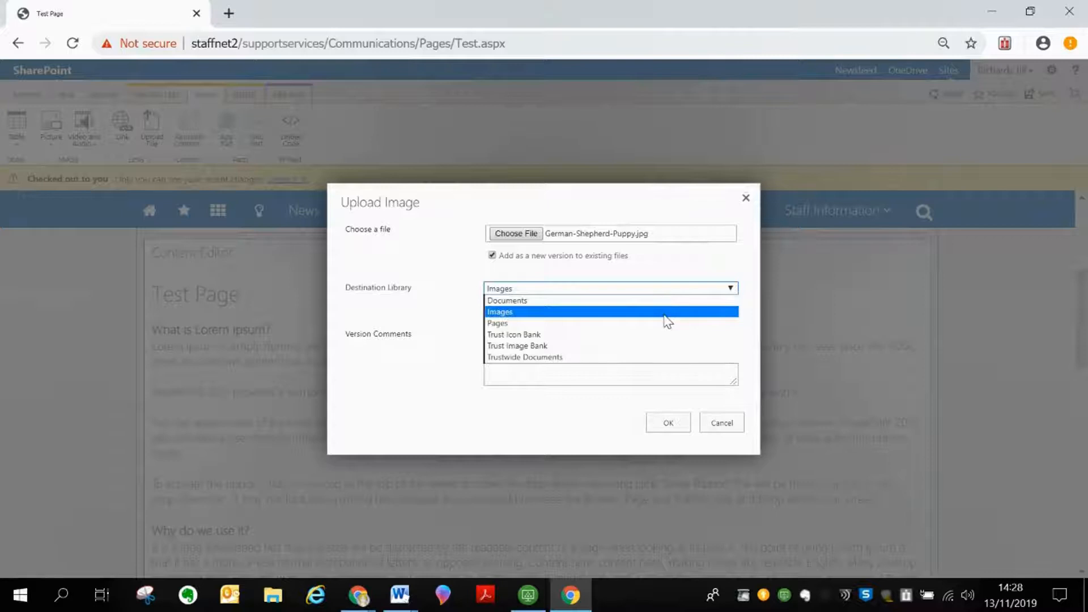
pyautogui.click(664, 315)
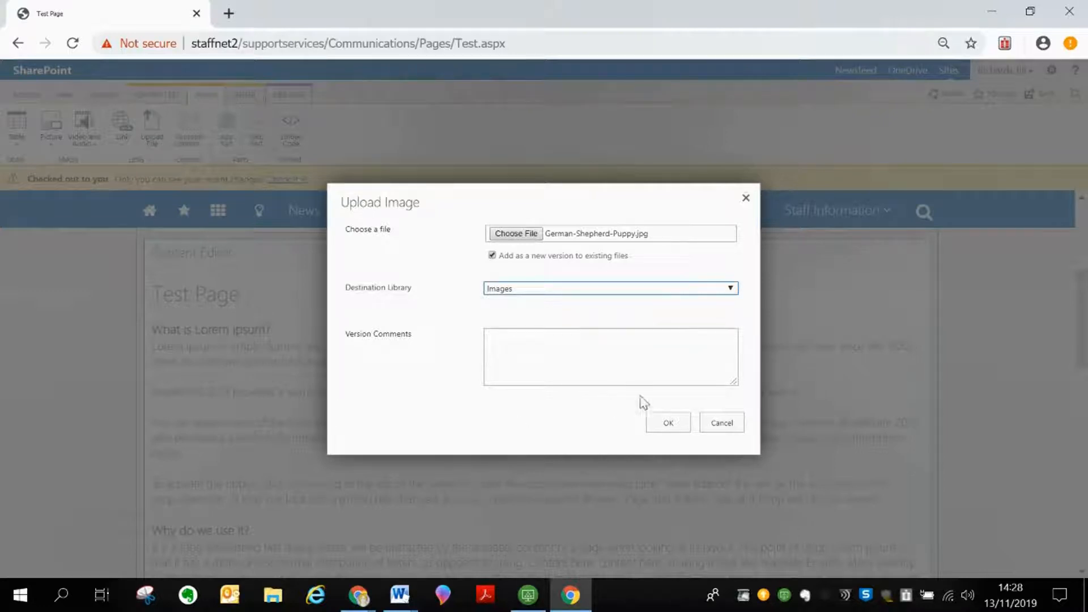
pyautogui.click(657, 425)
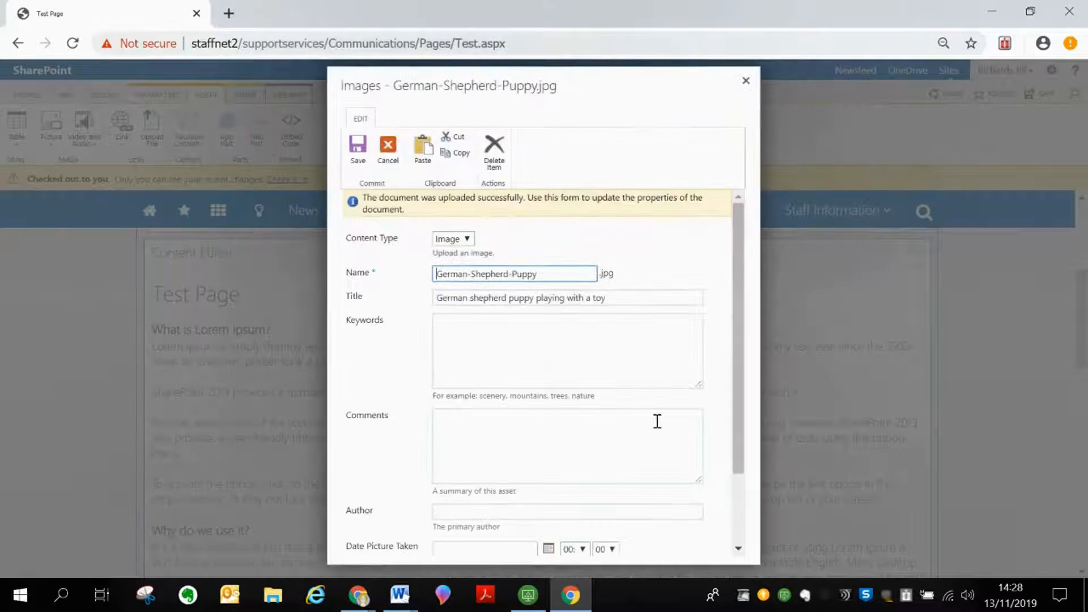
pyautogui.scroll(-3, 665, 371)
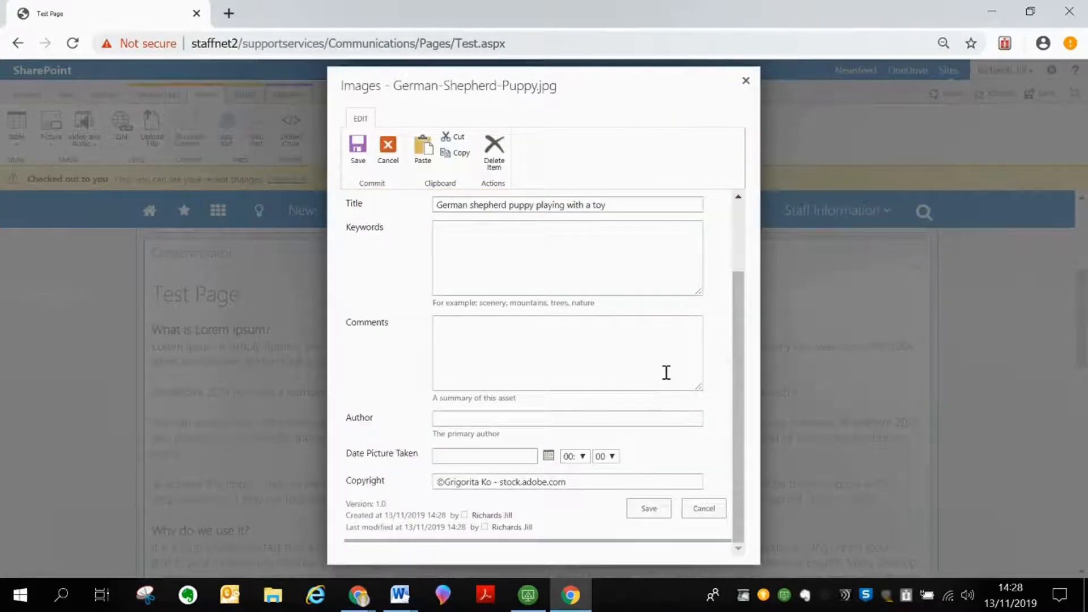
pyautogui.scroll(3, 666, 372)
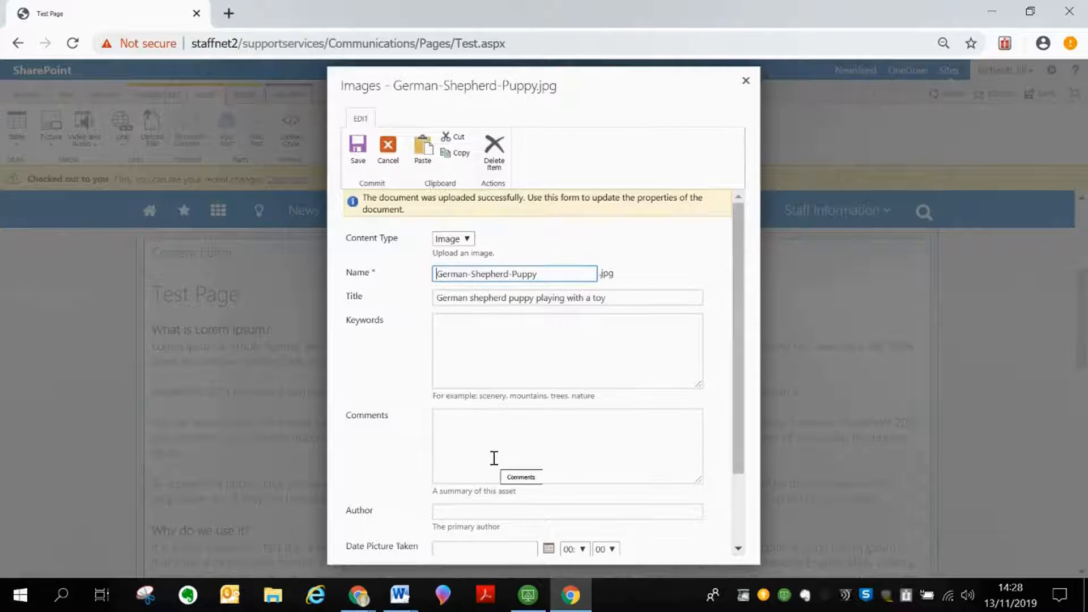
pyautogui.scroll(-2, 493, 457)
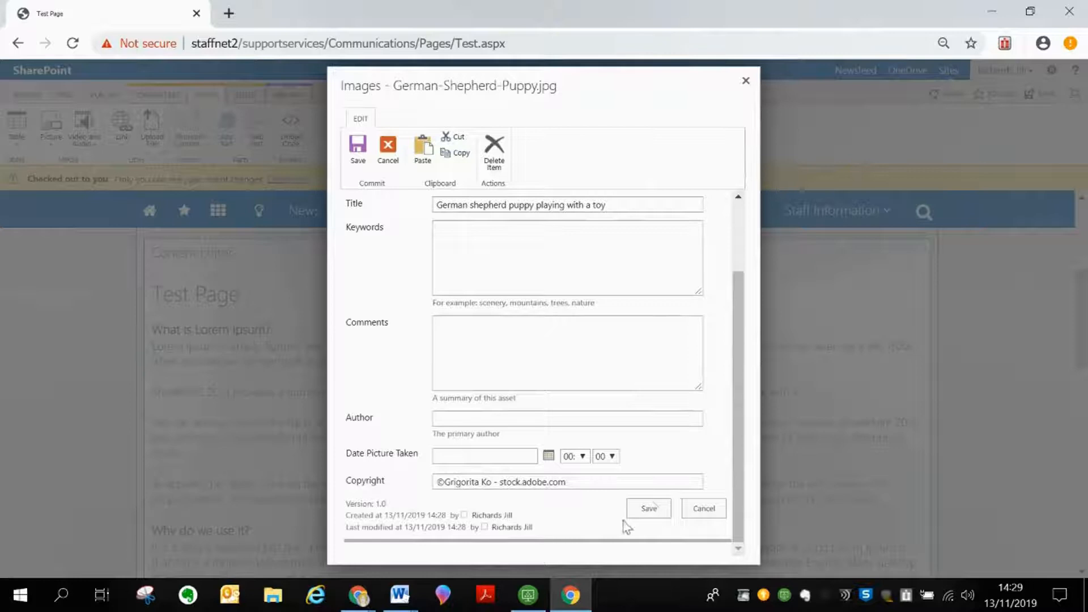
pyautogui.click(649, 508)
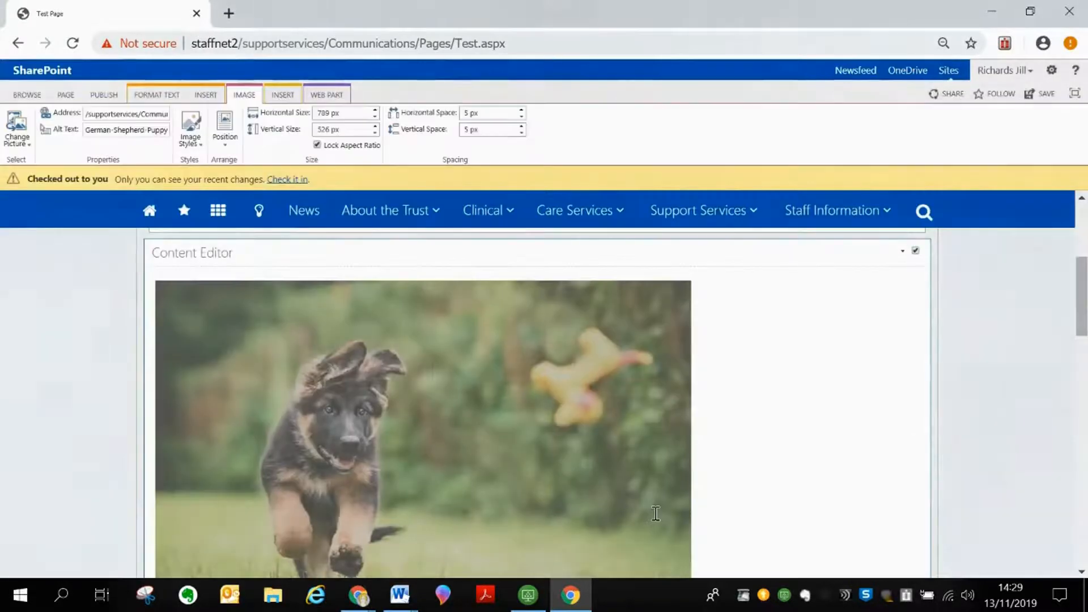
# - Set the puppy picture's vertical size to 350 px with the aspect ratio locked
pyautogui.scroll(-5, 761, 429)
pyautogui.scroll(2, 761, 429)
pyautogui.scroll(2, 761, 428)
pyautogui.click(760, 428)
pyautogui.scroll(-1, 760, 428)
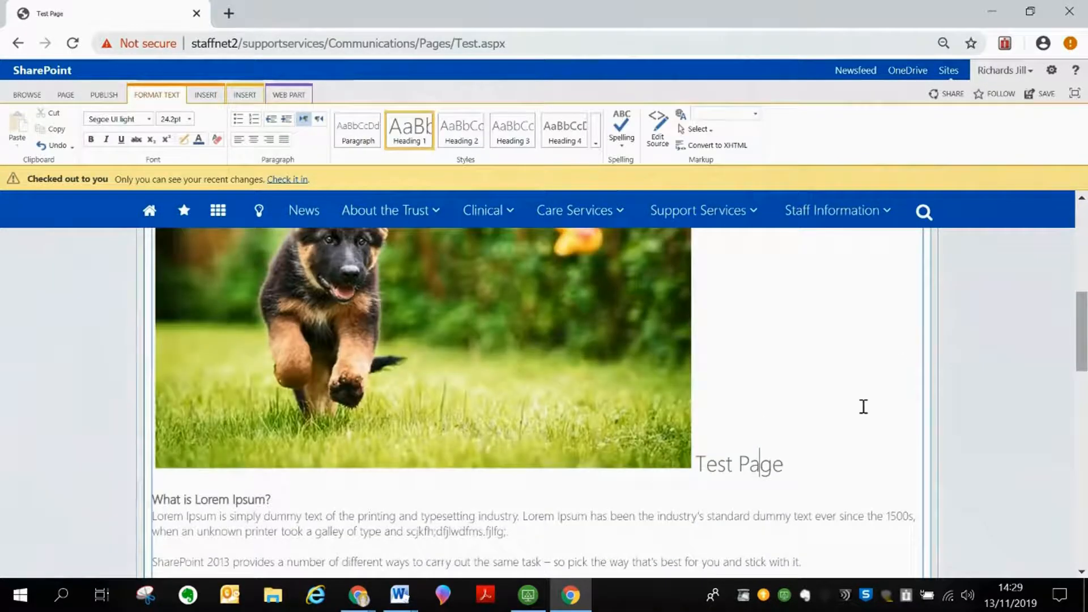
pyautogui.click(436, 371)
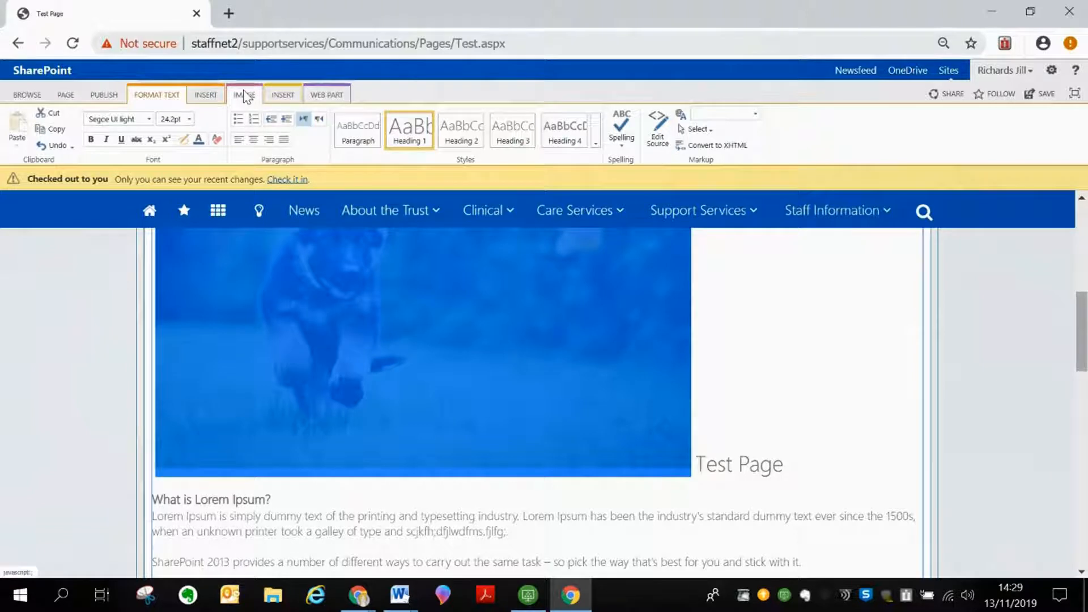
pyautogui.click(245, 96)
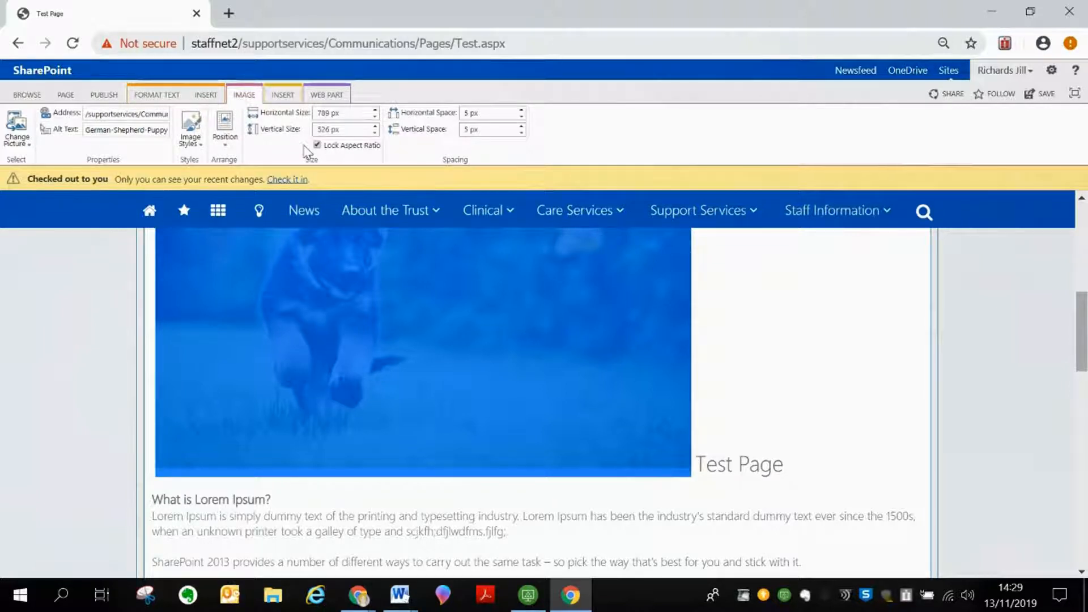
pyautogui.click(351, 131)
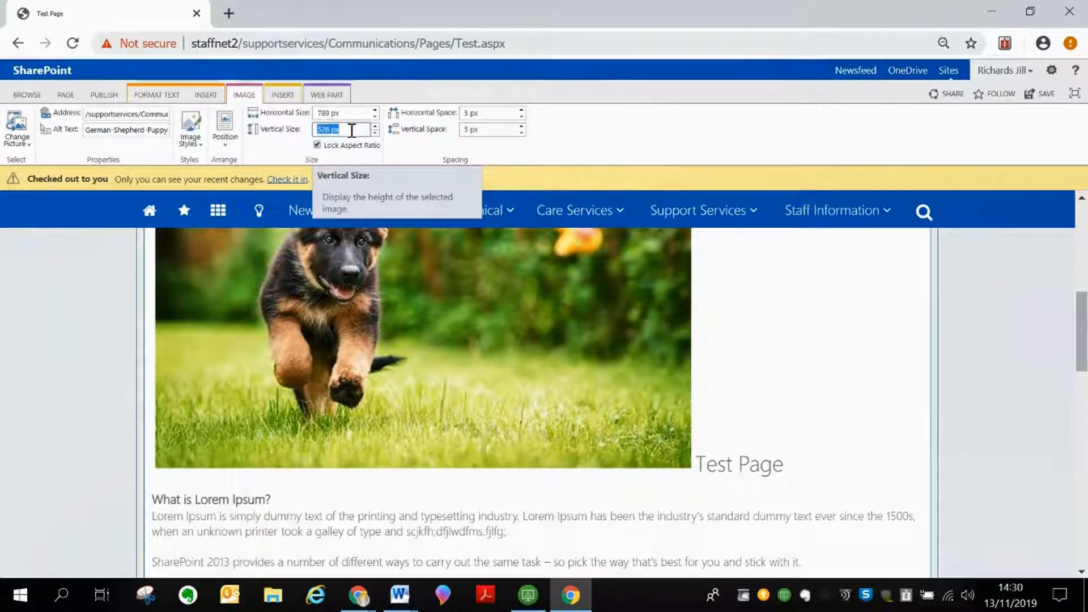
pyautogui.write('350')
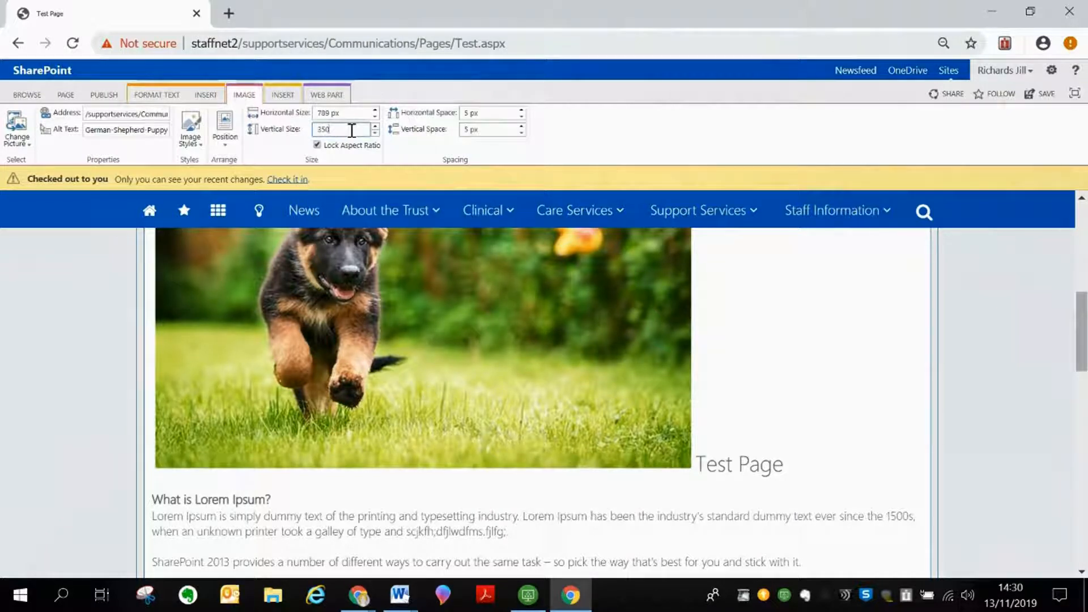
pyautogui.press('Return')
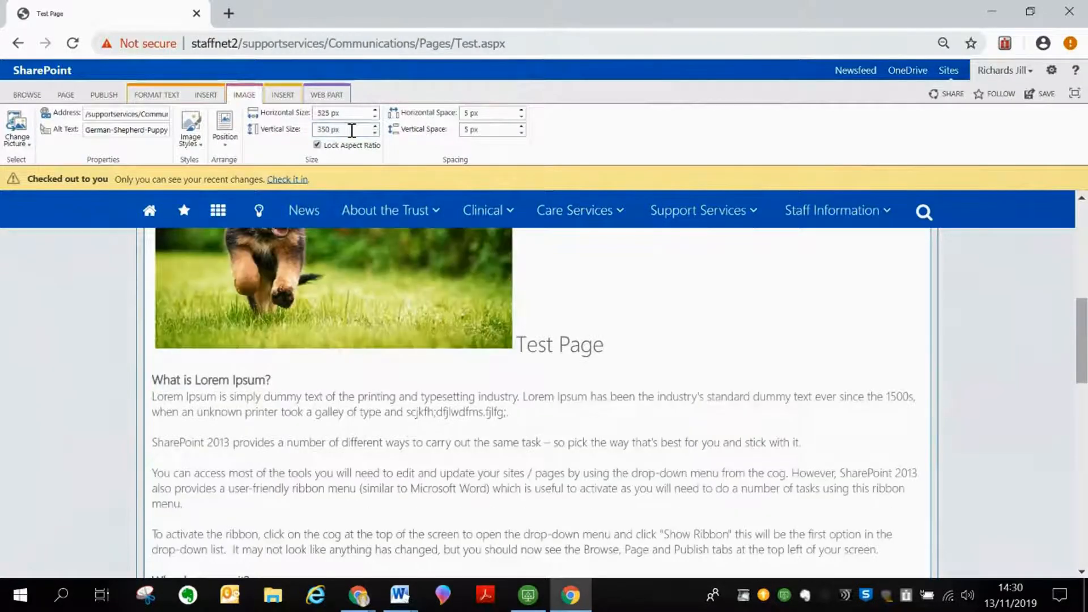
pyautogui.scroll(5, 408, 339)
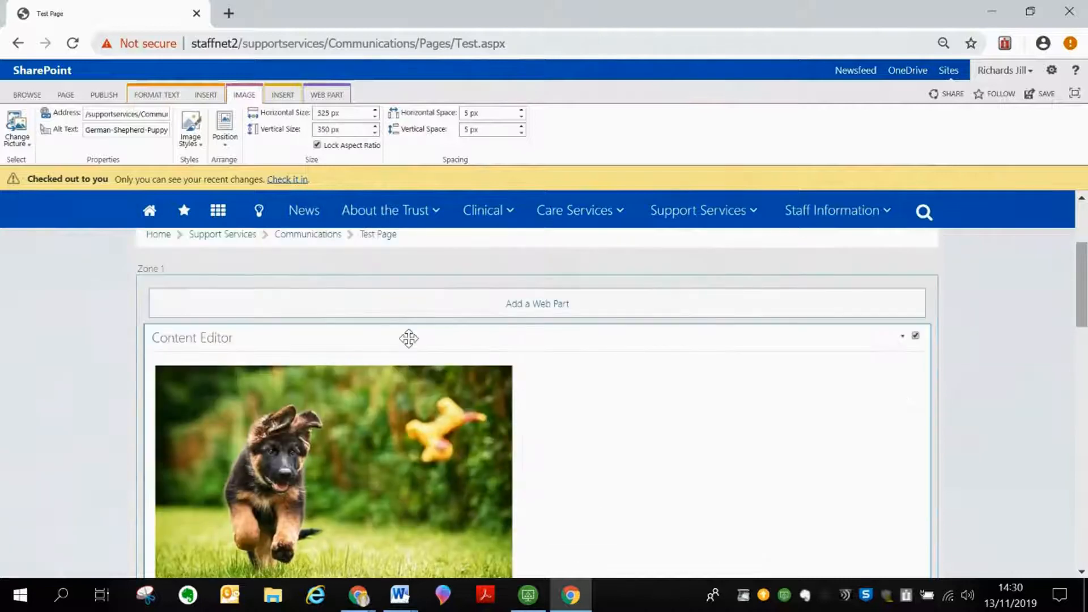
# - Float the puppy picture to the right of the page text
pyautogui.click(915, 335)
pyautogui.click(1081, 572)
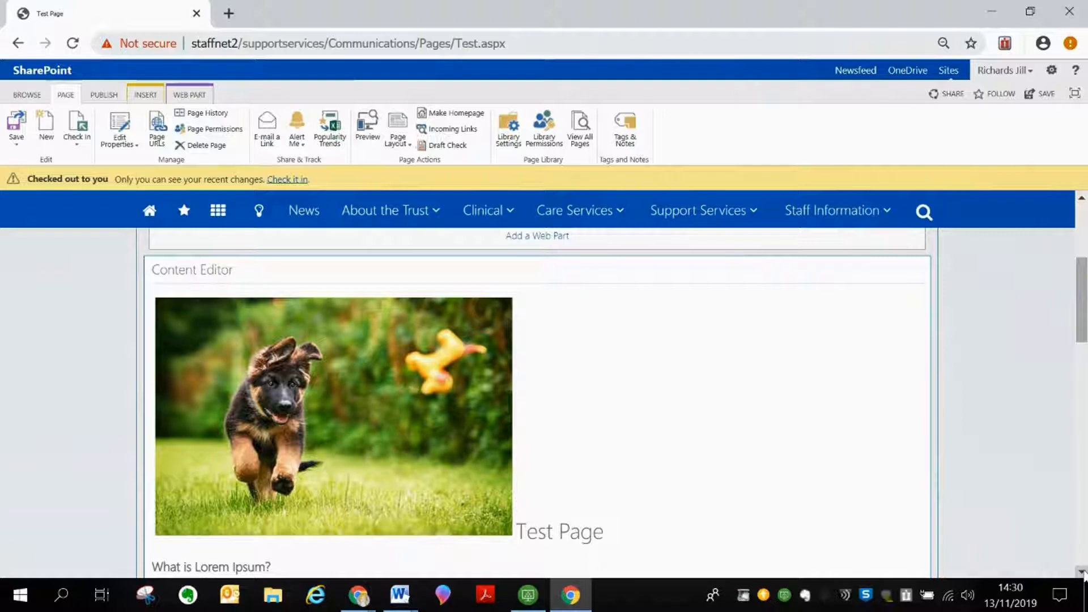
pyautogui.click(349, 410)
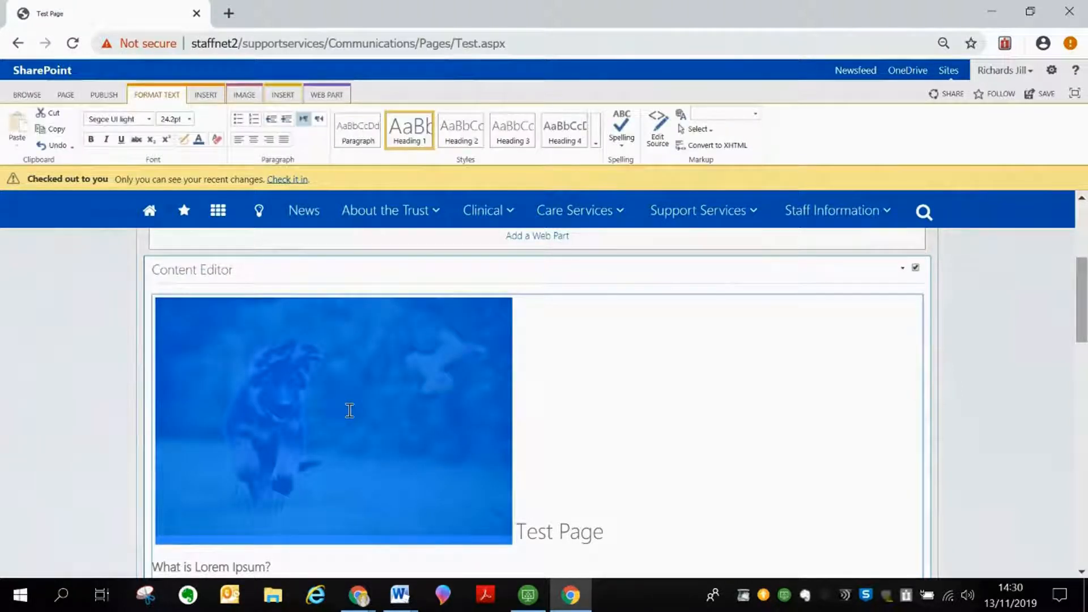
pyautogui.click(247, 95)
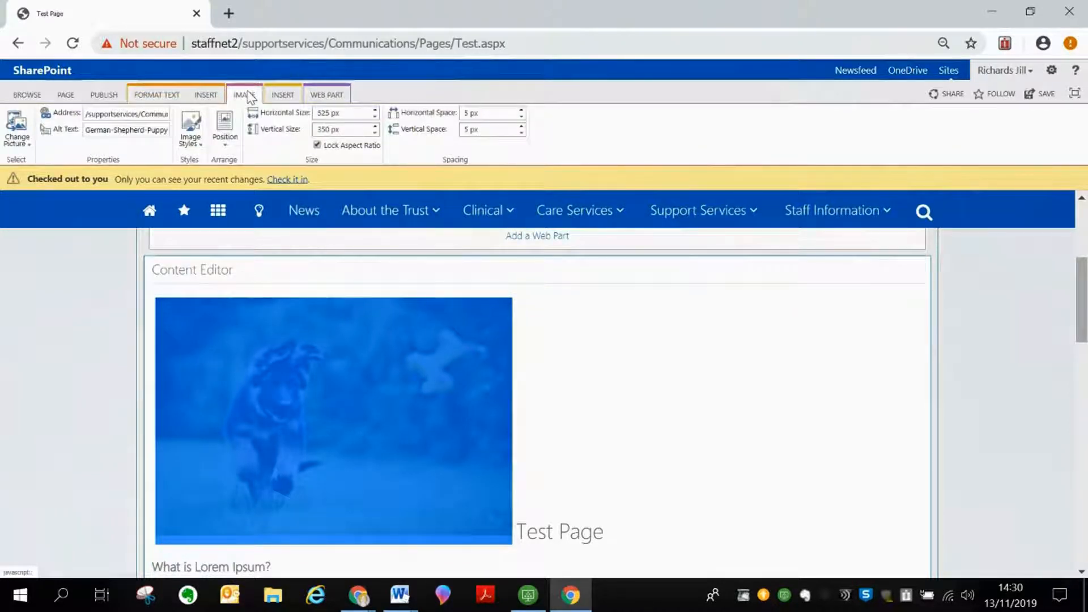
pyautogui.click(223, 136)
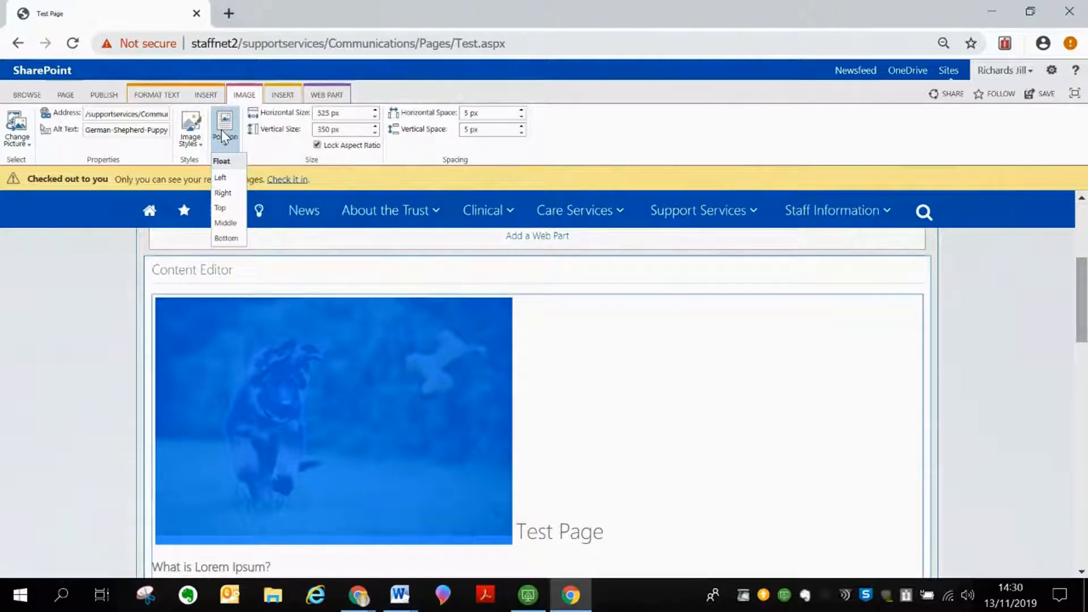
pyautogui.click(222, 194)
pyautogui.click(383, 393)
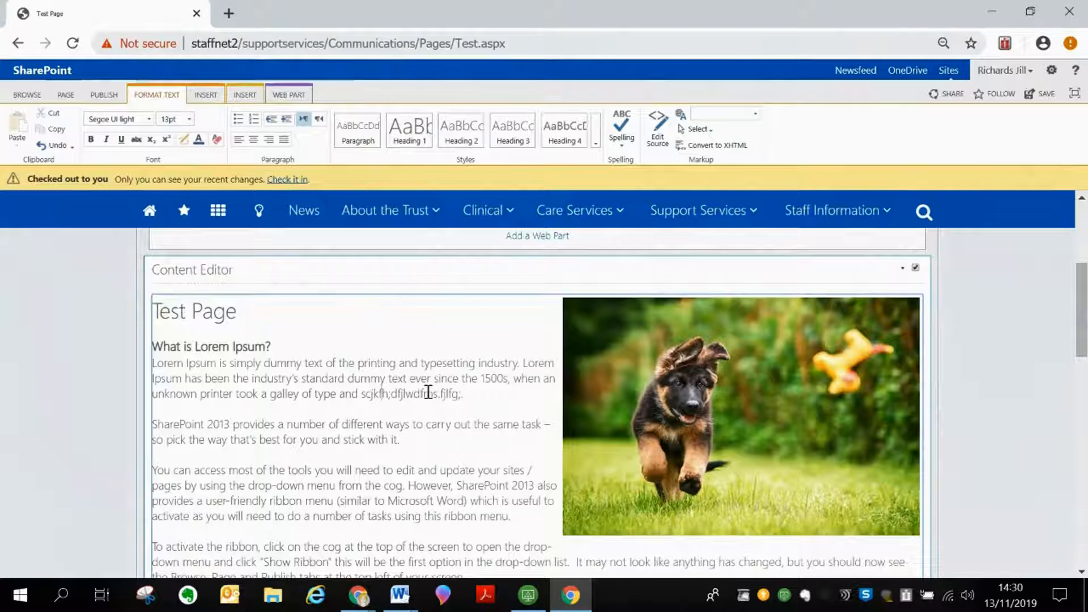
pyautogui.scroll(-2, 429, 391)
pyautogui.scroll(-3, 428, 391)
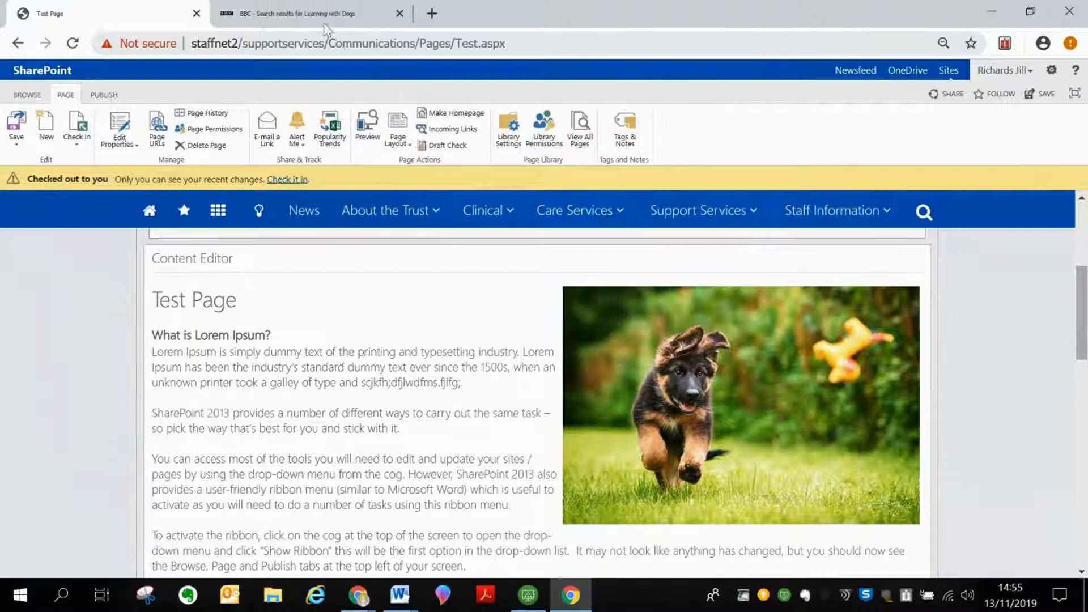
# - Copy the web address of the BBC "Learning with Dogs" search results page and return to the Test Page
pyautogui.click(356, 21)
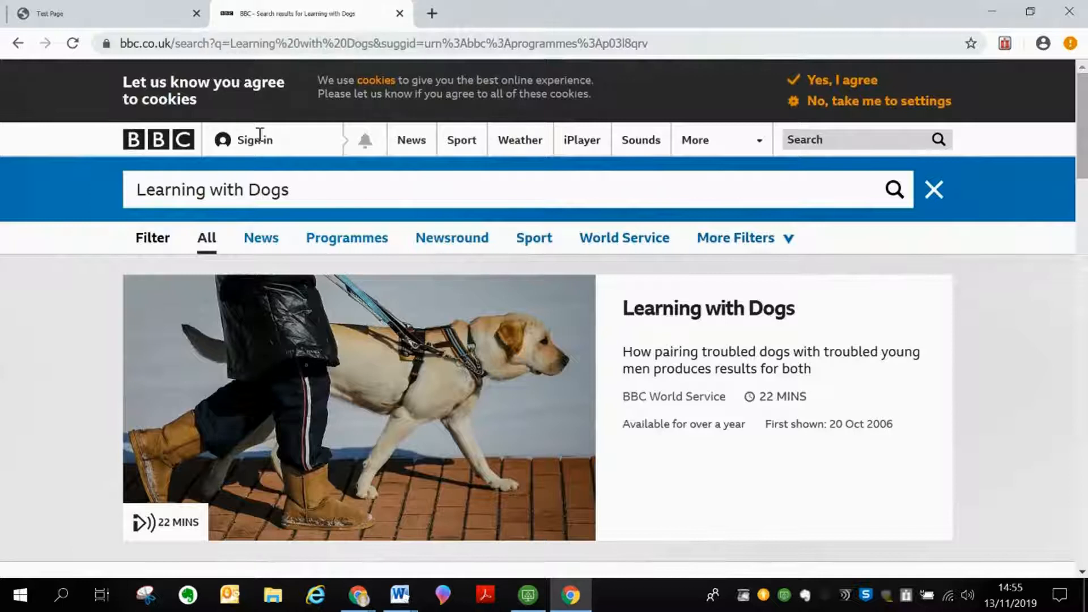
pyautogui.click(400, 43)
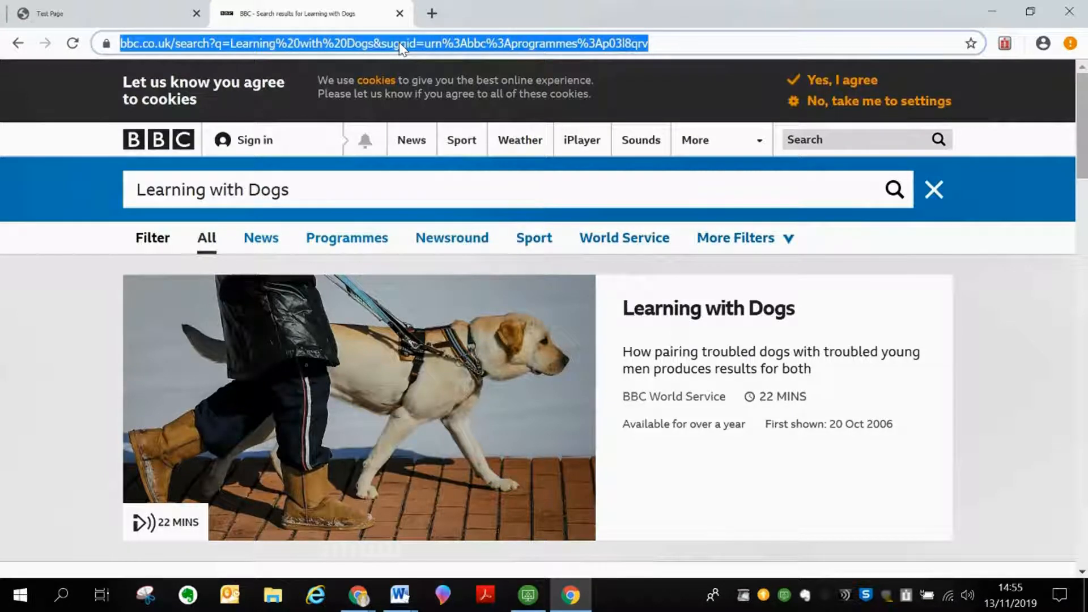
pyautogui.click(62, 10)
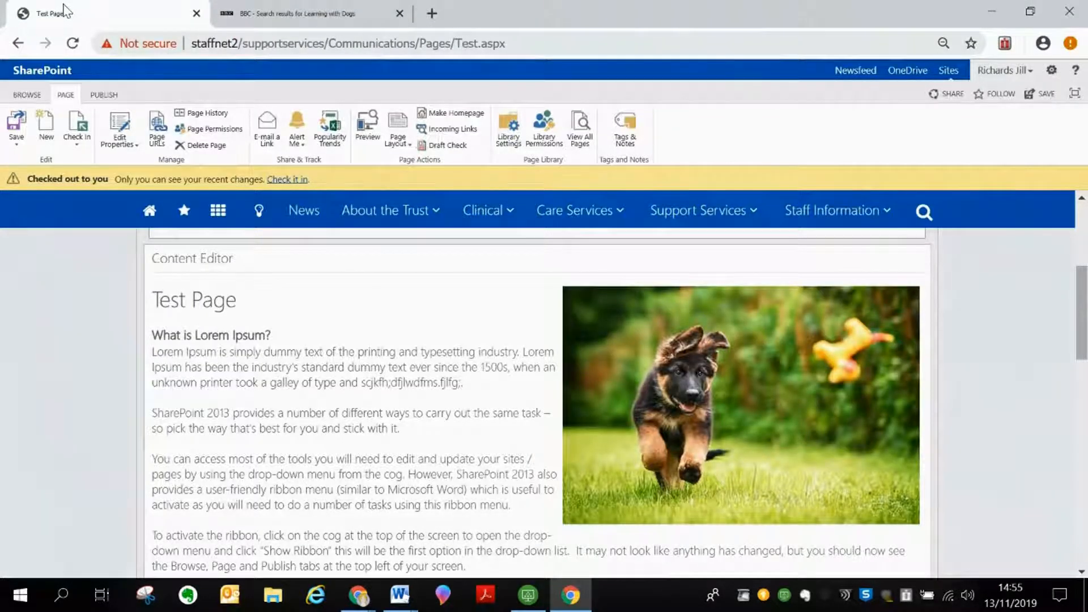
# - Add the line "Visit the Learning with Dogs webpage." below the first Lorem Ipsum paragraph, separated by a blank line
pyautogui.click(472, 388)
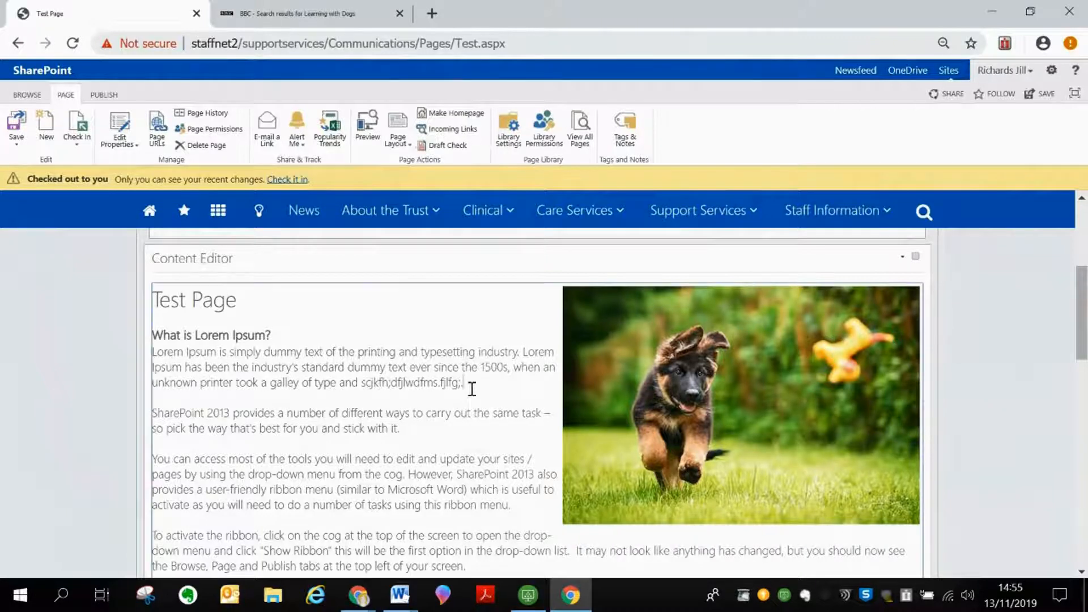
pyautogui.press('Return')
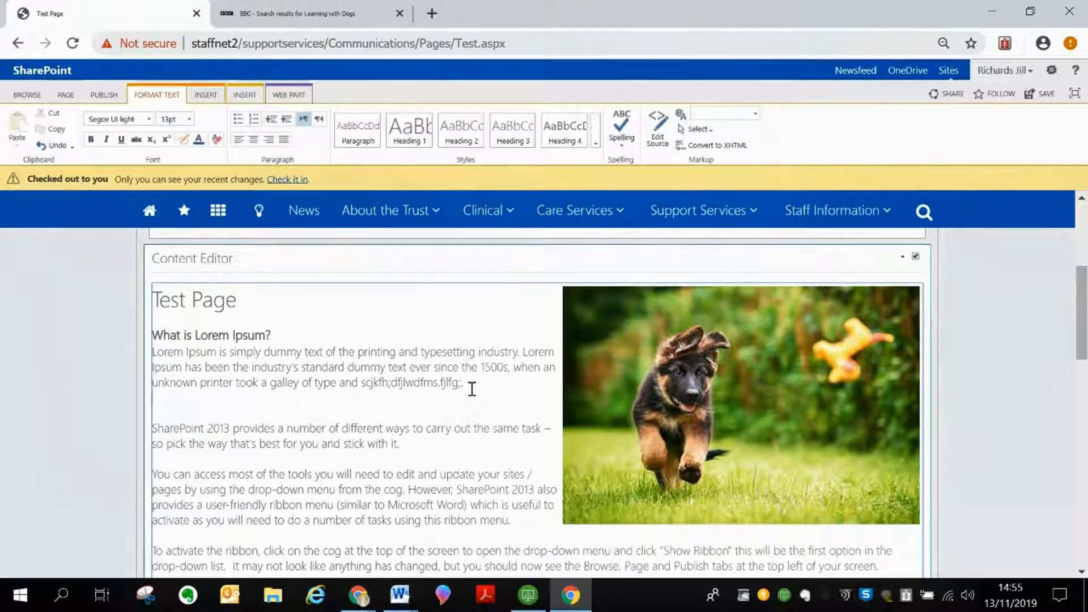
pyautogui.press('Return')
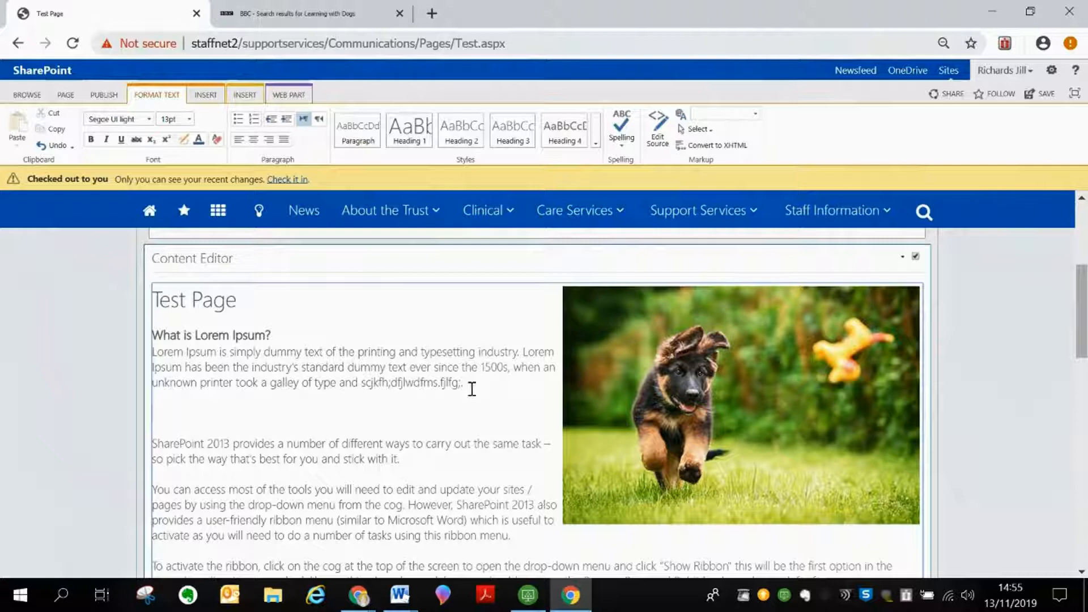
pyautogui.write('Vist')
pyautogui.press('BackSpace')
pyautogui.press('BackSpace')
pyautogui.write('it')
pyautogui.press('BackSpace')
pyautogui.press('BackSpace')
pyautogui.press('BackSpace')
pyautogui.write('isit the')
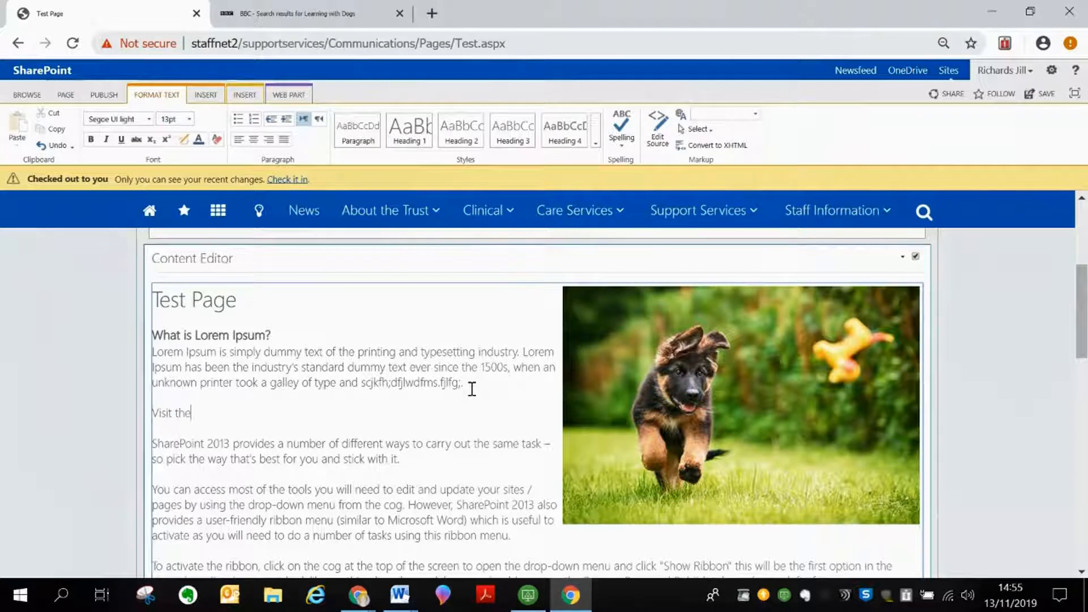
pyautogui.write(' Learning with Dogs w')
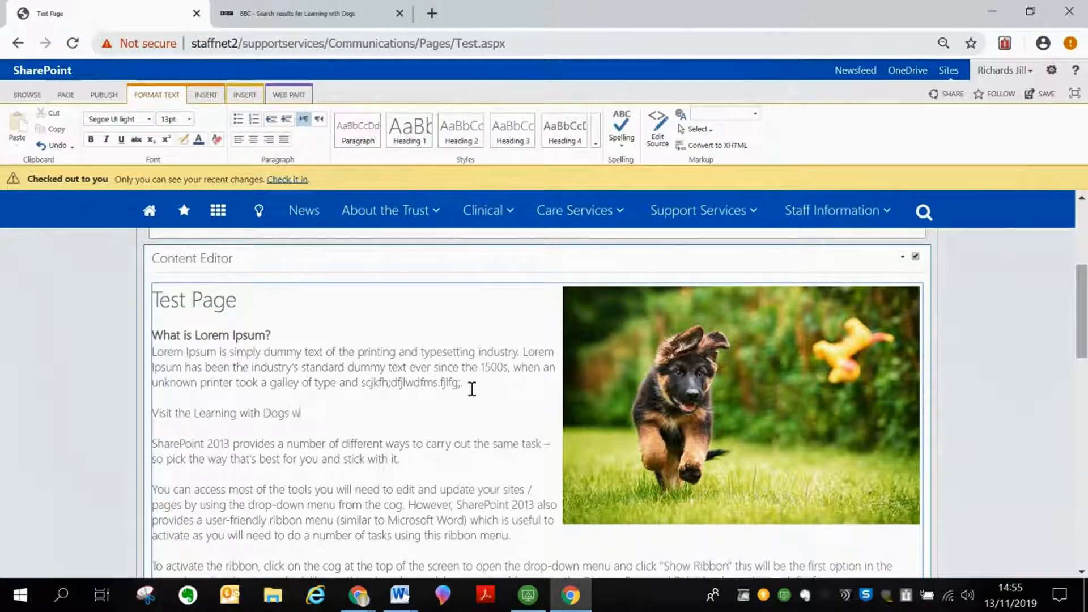
pyautogui.write('ebspage')
# - Turn the text "Visit the Learning with Dogs webpage" into a hyperlink to the copied BBC web address
pyautogui.moveTo(340, 413); pyautogui.dragTo(155, 409)
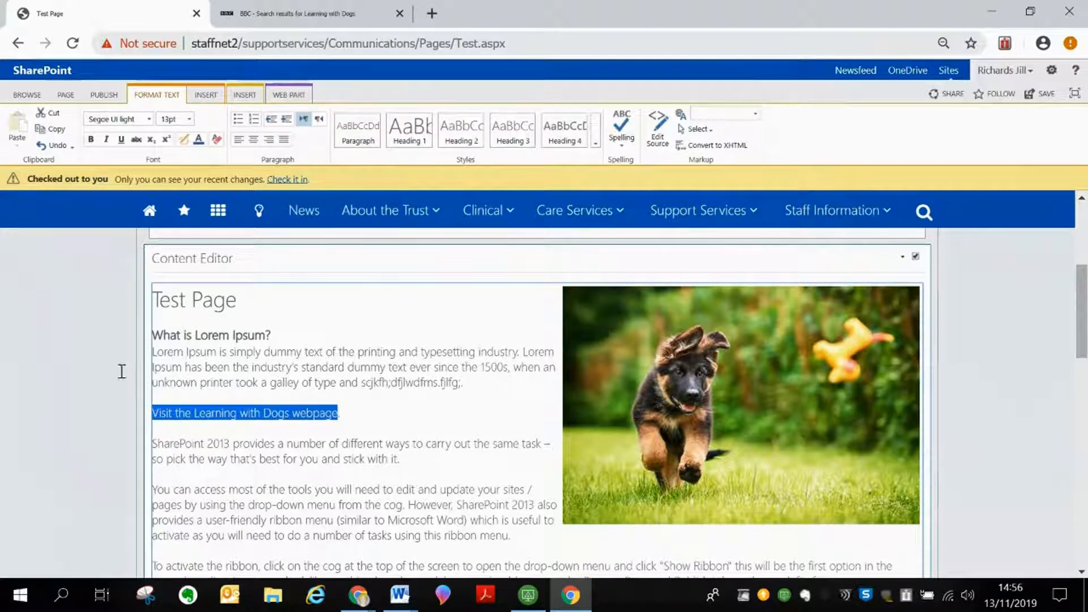
pyautogui.click(206, 95)
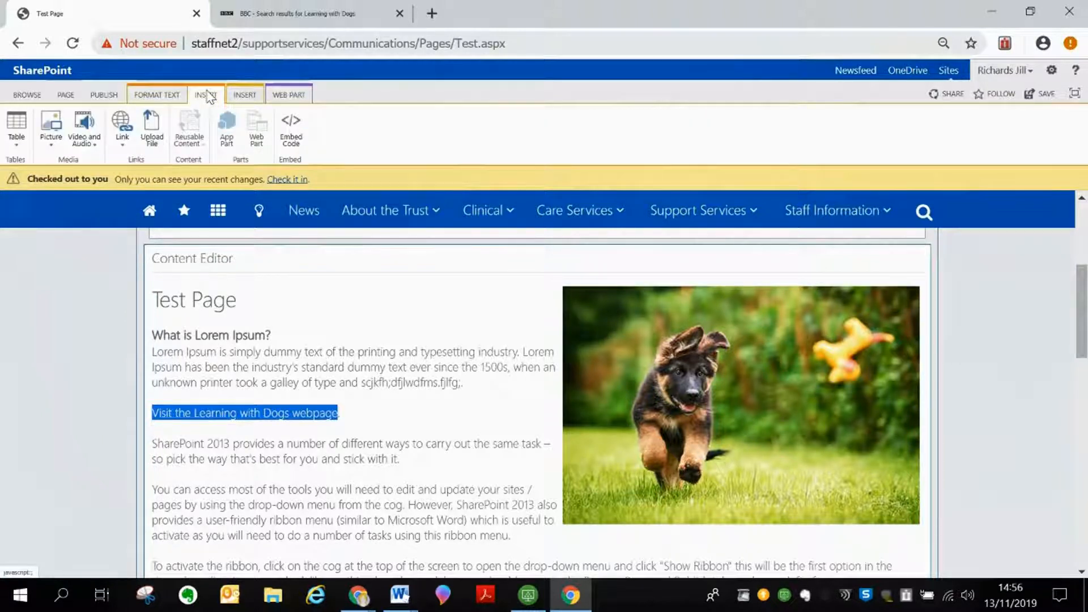
pyautogui.click(118, 127)
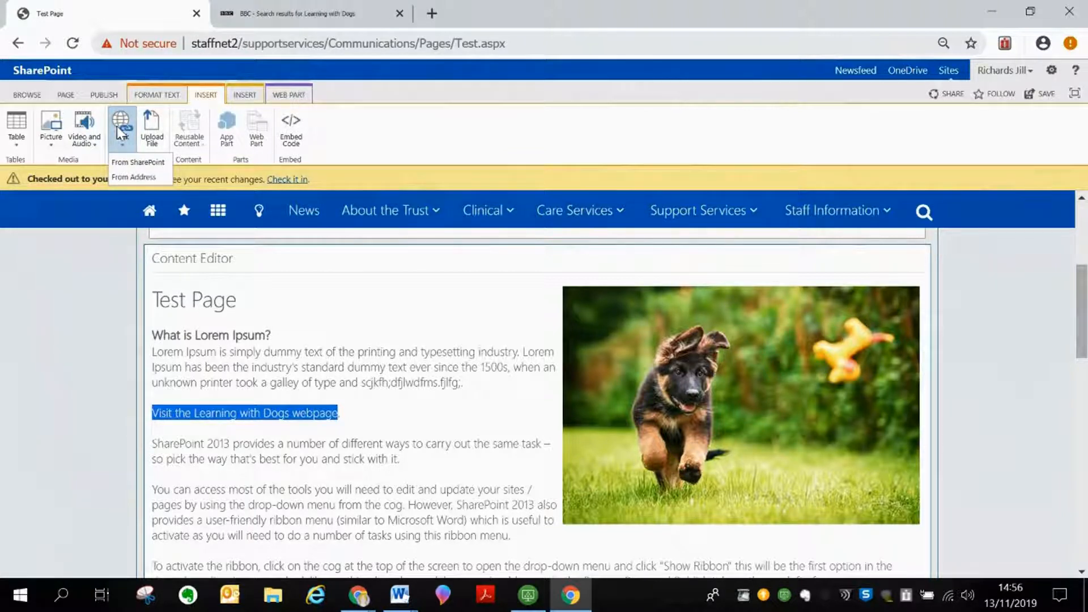
pyautogui.click(135, 175)
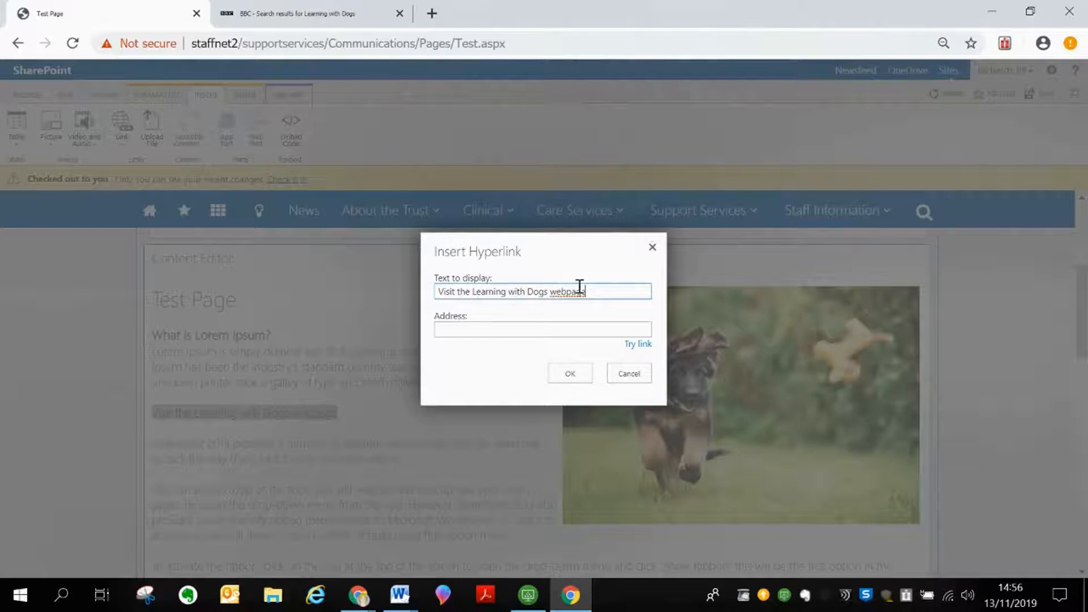
pyautogui.click(527, 328)
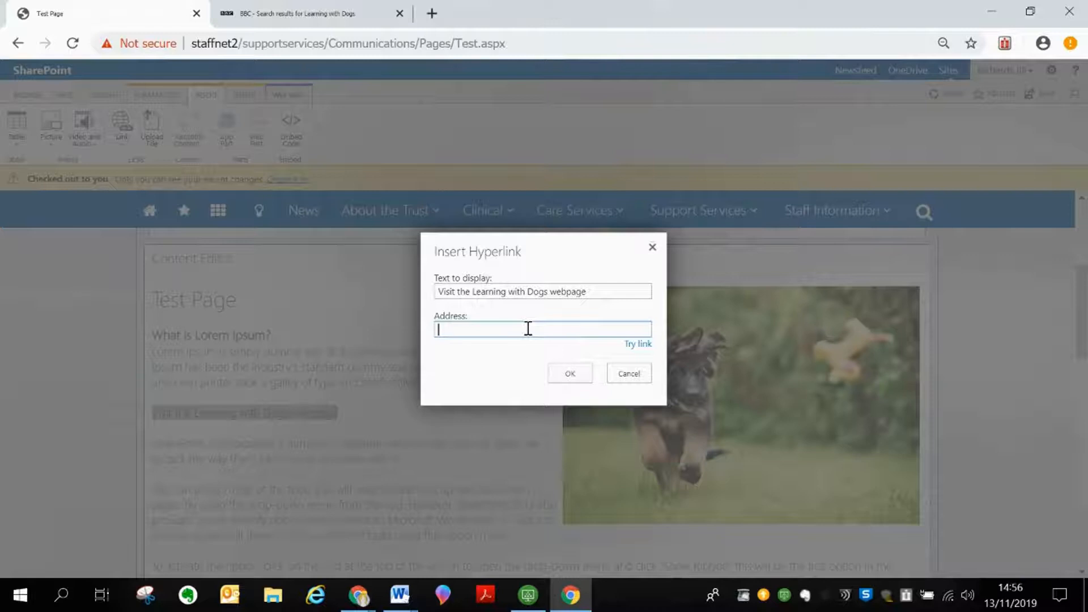
pyautogui.hotkey('ctrl', 'v')
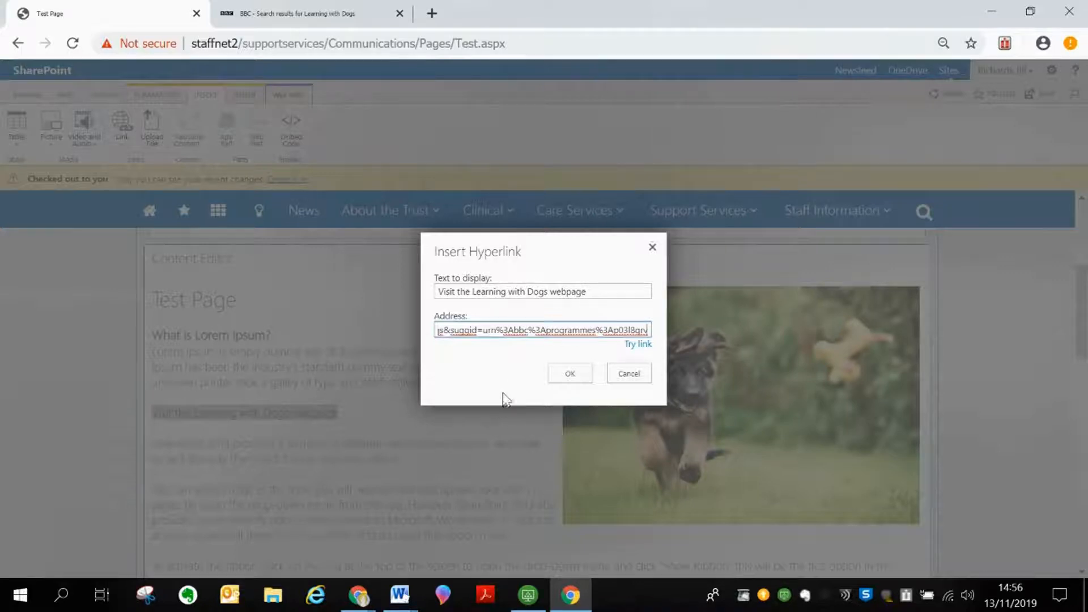
pyautogui.click(571, 373)
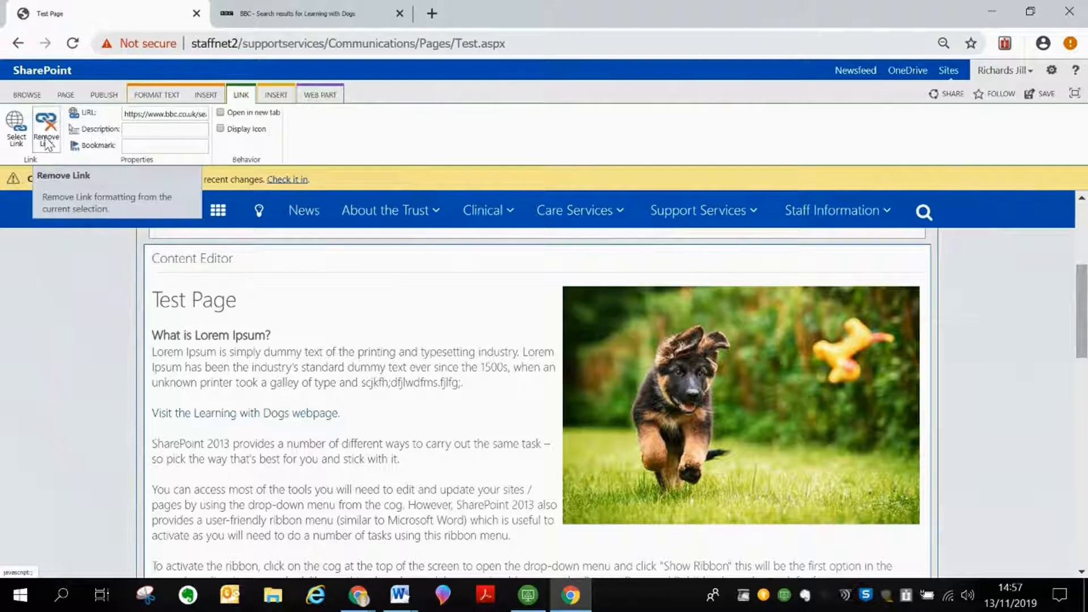
# - Turn on the display icon for the Learning with Dogs link and save the Test Page
pyautogui.click(220, 128)
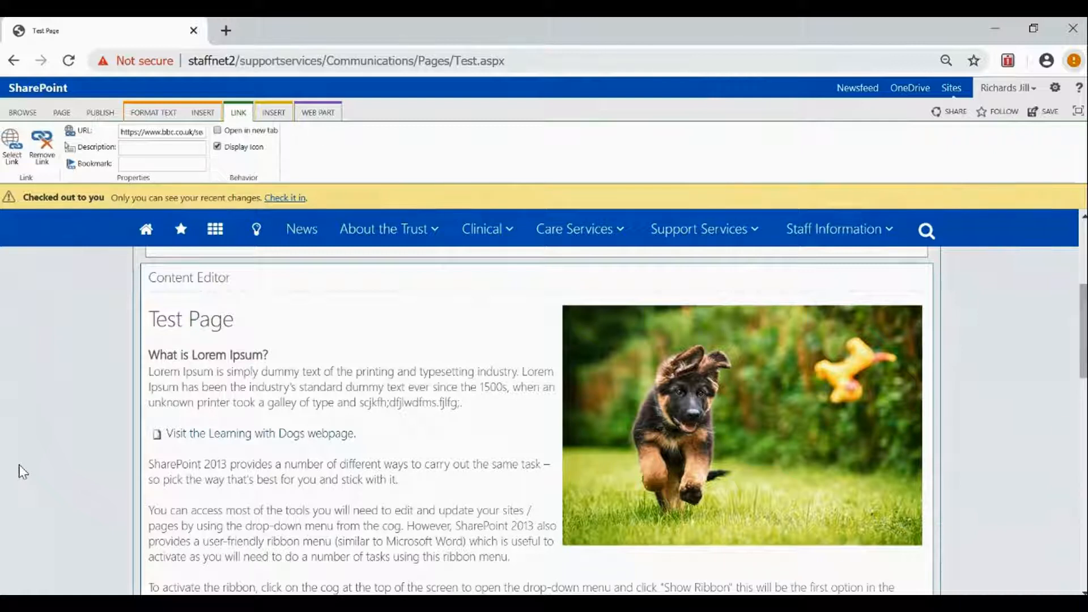
pyautogui.click(66, 115)
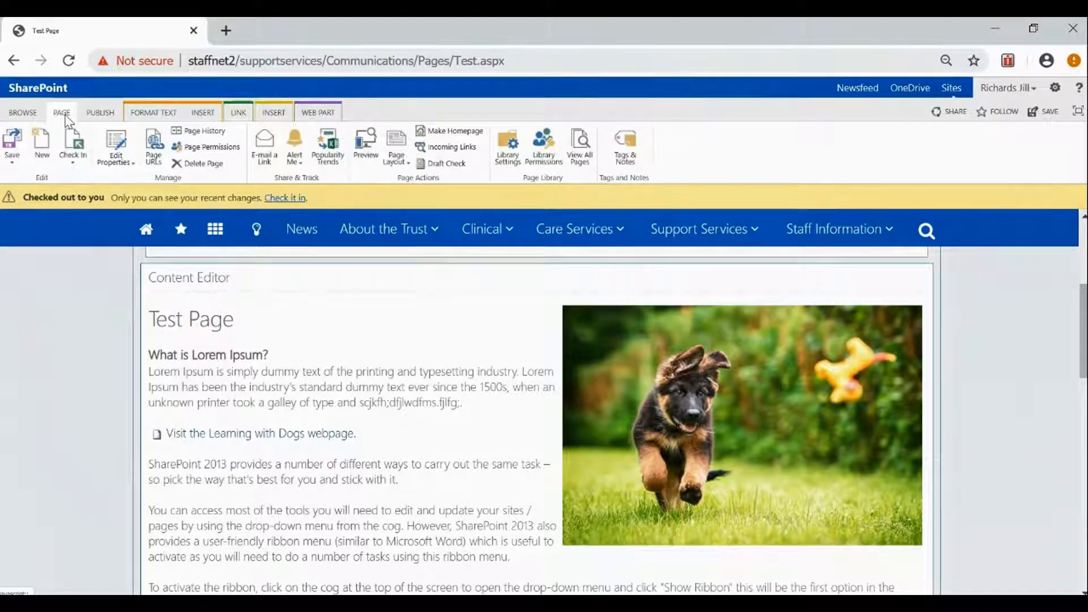
pyautogui.click(19, 139)
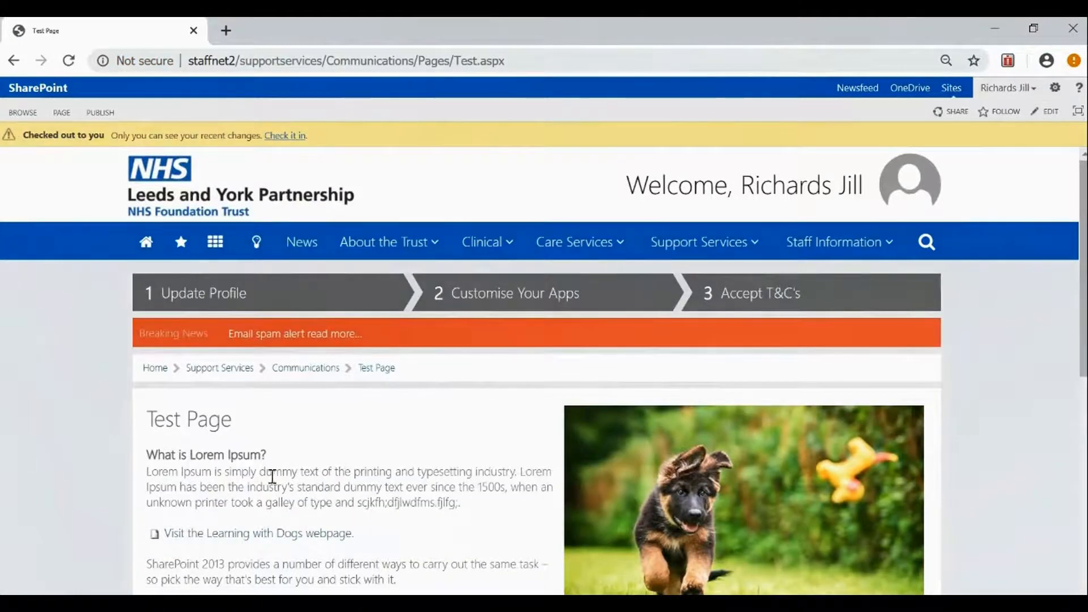
pyautogui.scroll(-6, 270, 502)
pyautogui.scroll(6, 270, 504)
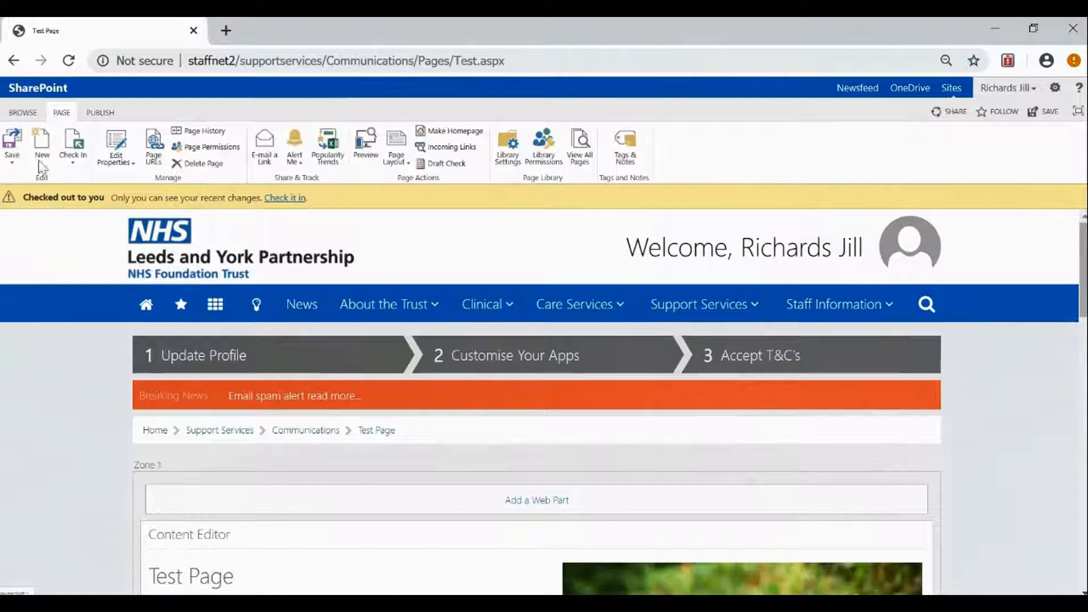
# - Check in the Test Page, leaving the comments empty, and look over the checked-in page
pyautogui.click(78, 150)
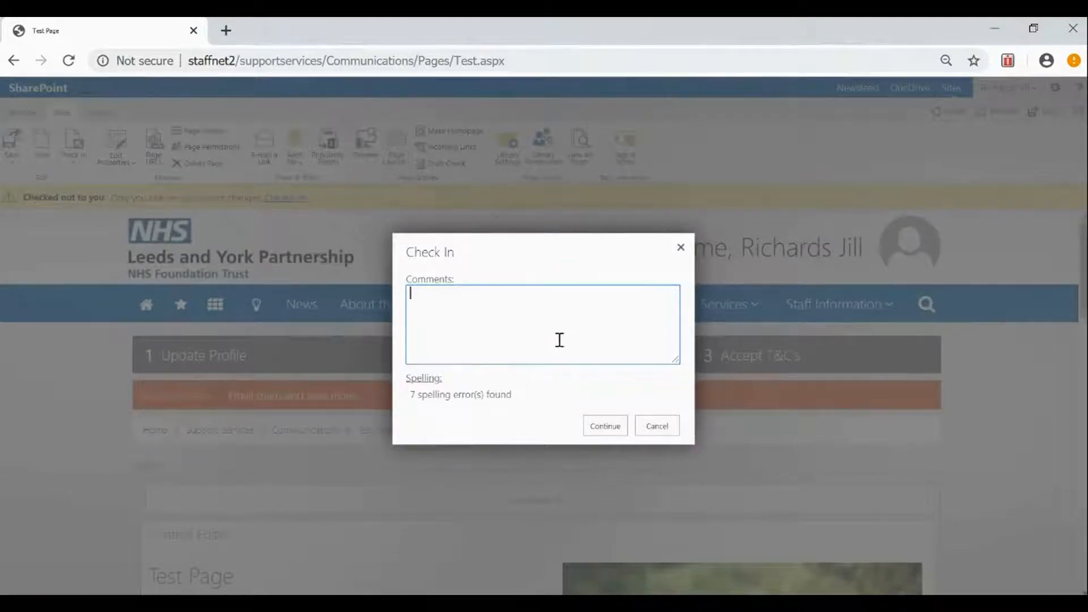
pyautogui.click(604, 429)
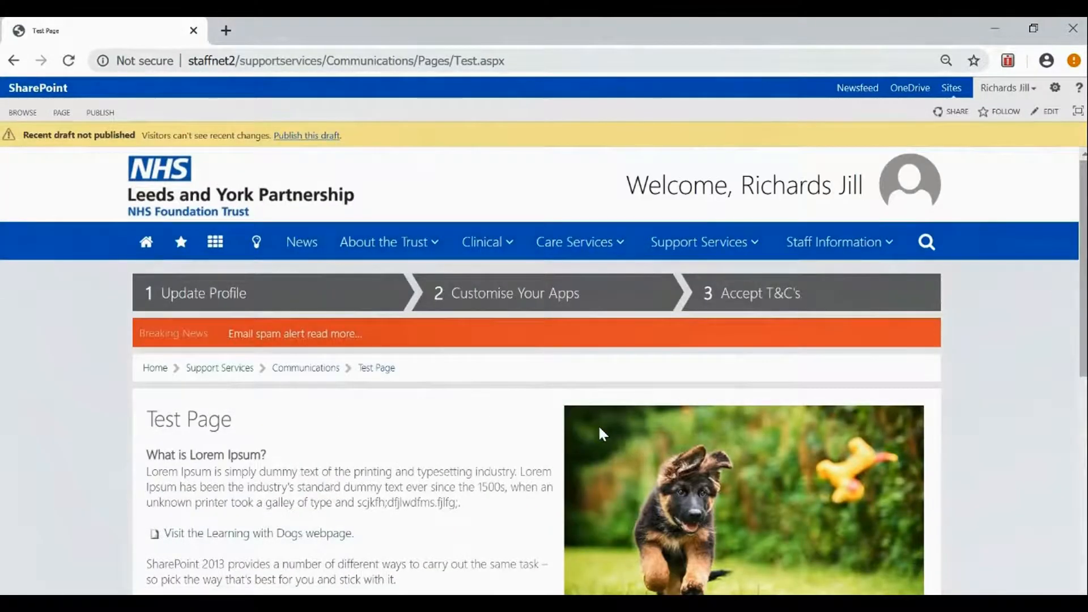
pyautogui.scroll(-8, 591, 554)
pyautogui.scroll(8, 591, 553)
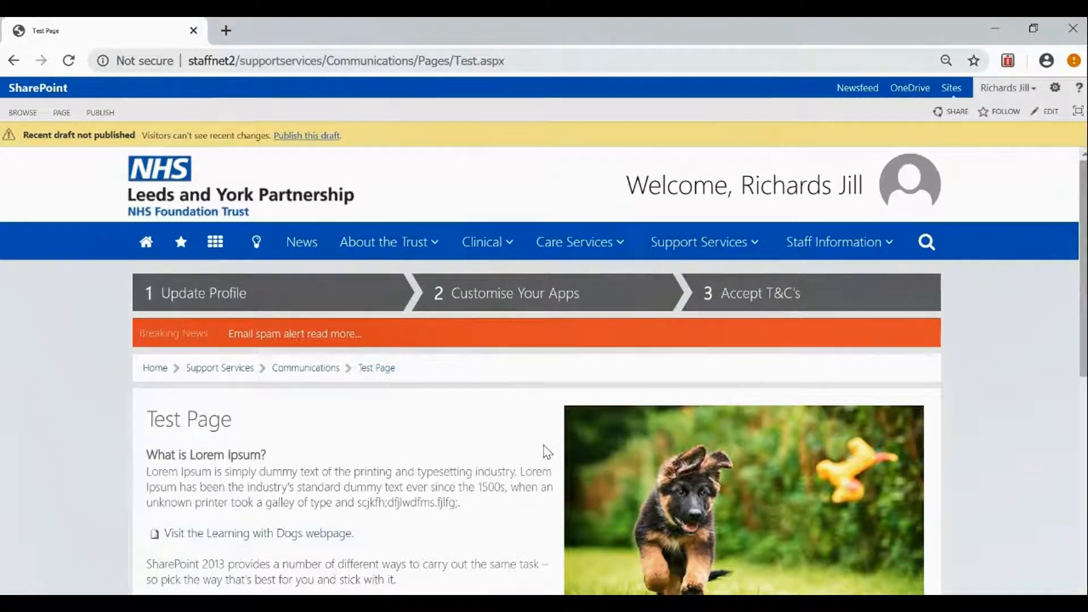
# - Put the Test Page back into edit mode and publish it without a comment
pyautogui.click(1044, 111)
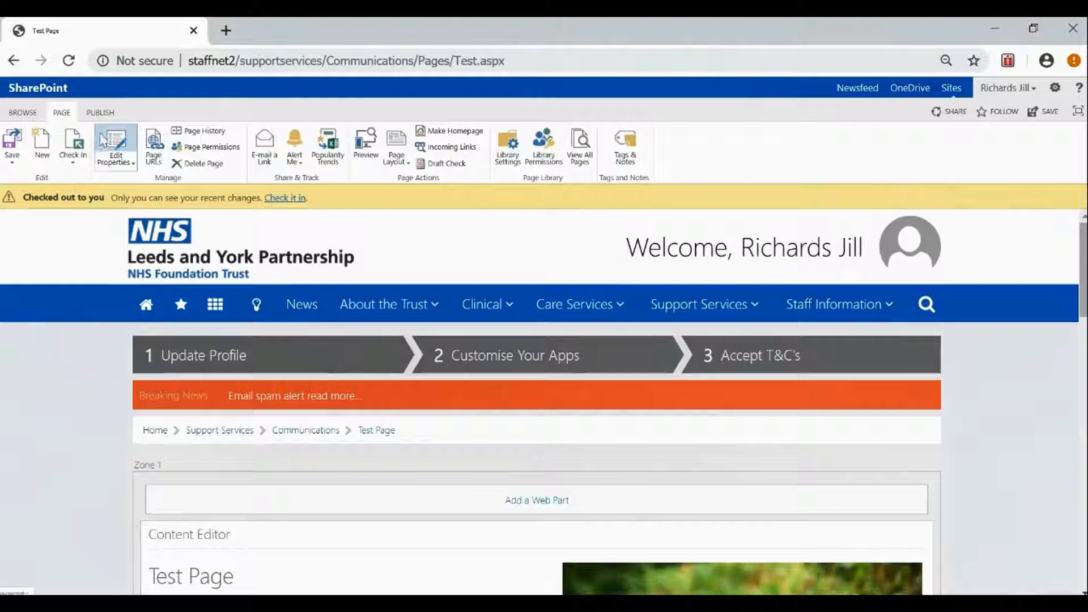
pyautogui.click(100, 112)
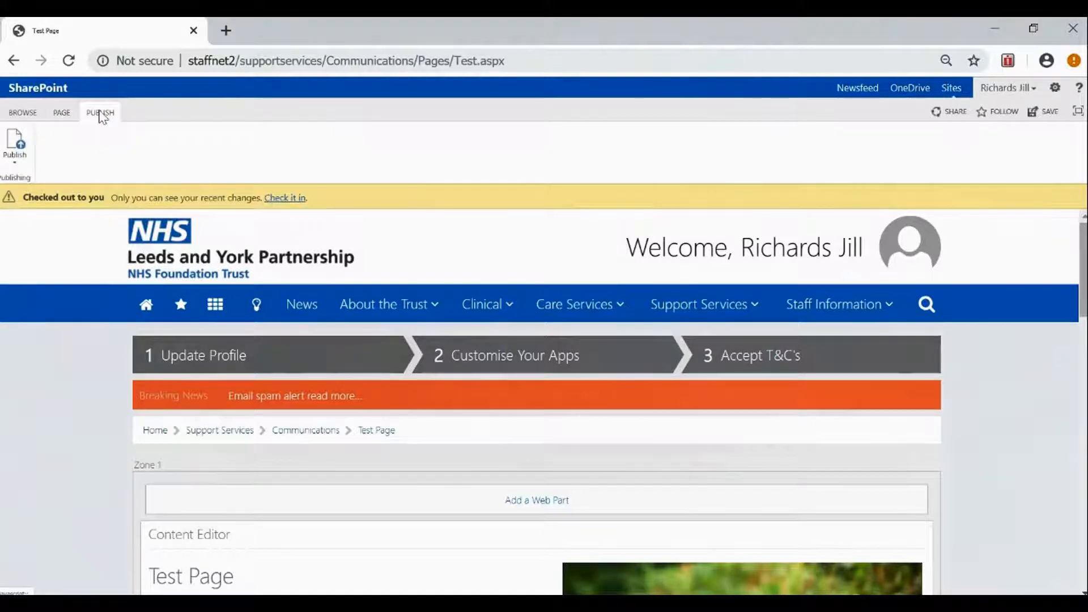
pyautogui.click(14, 148)
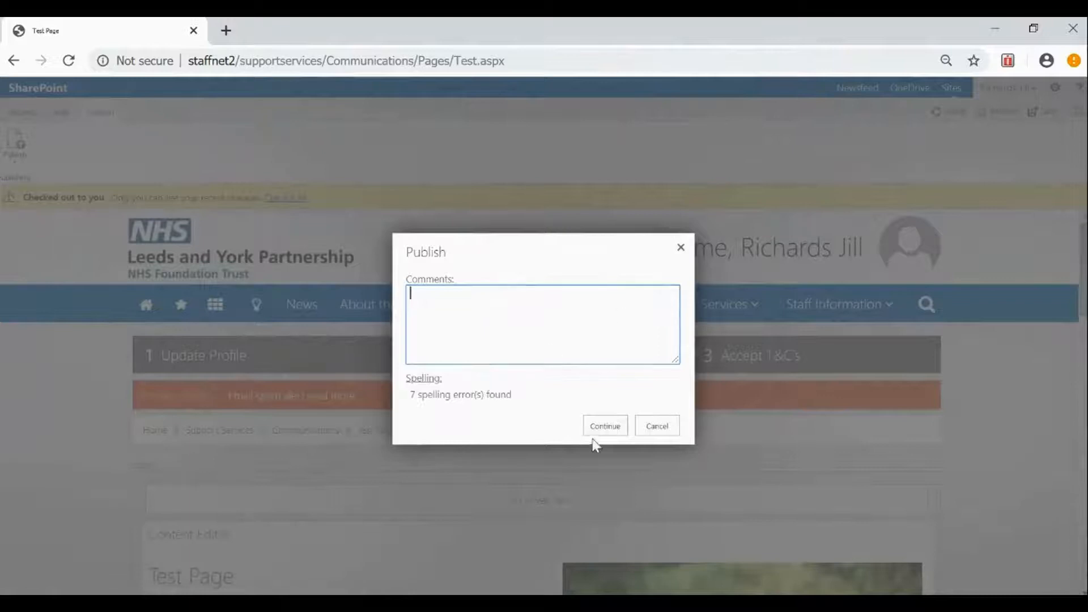
pyautogui.click(609, 429)
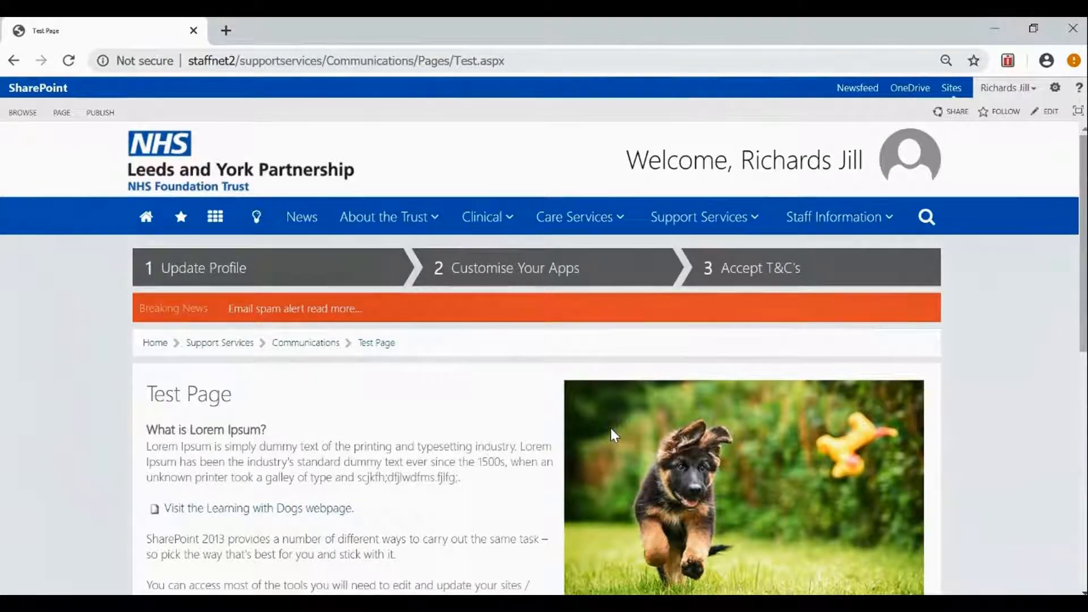
pyautogui.scroll(-5, 1046, 433)
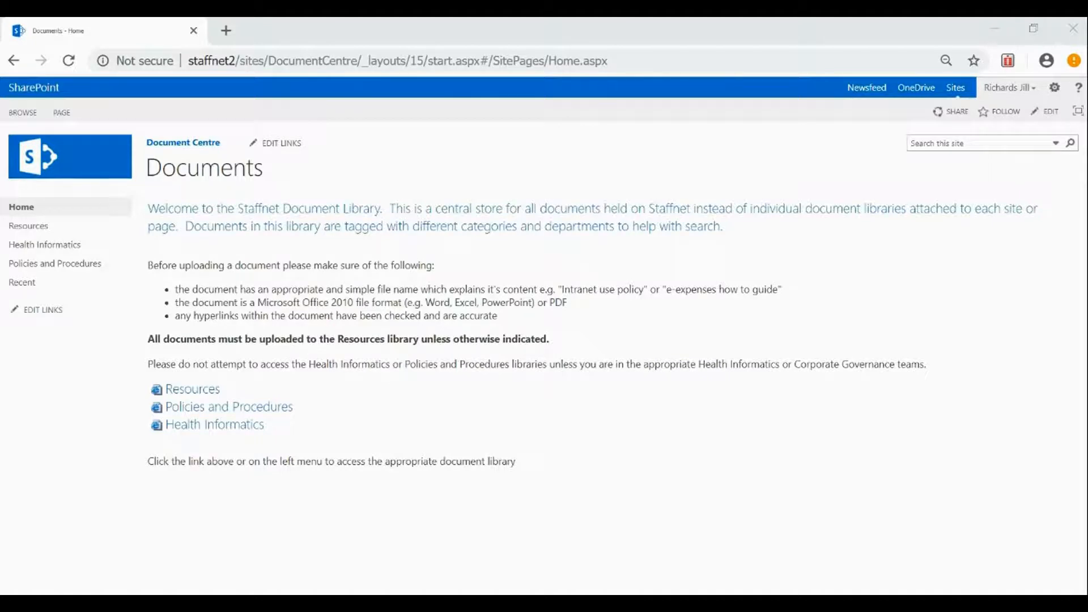
# - Open the Resources library of the Document Centre and look through its list of documents and file search field
pyautogui.click(715, 432)
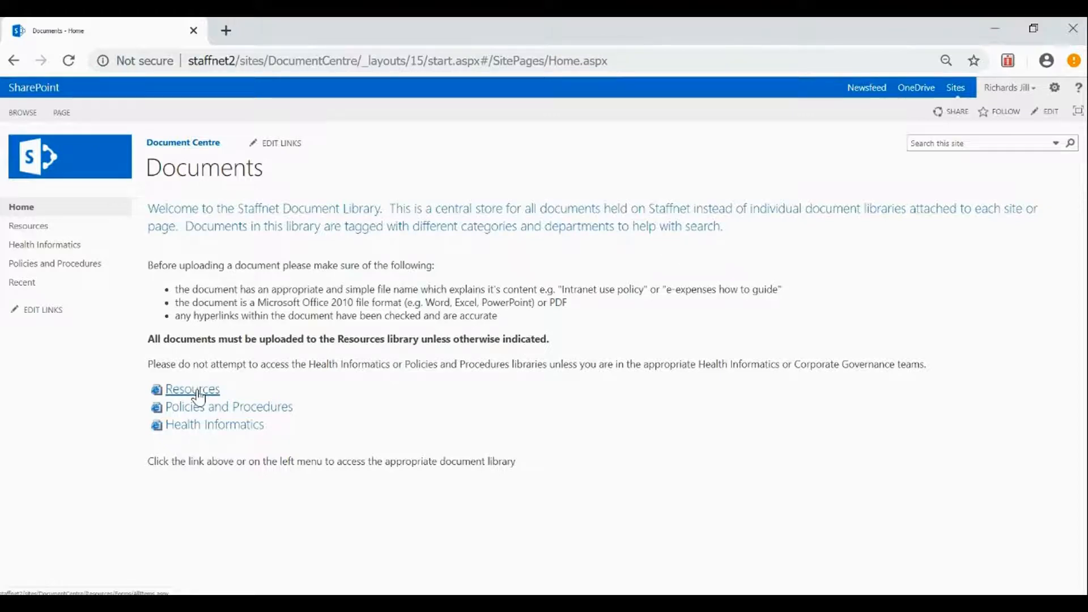
pyautogui.click(197, 398)
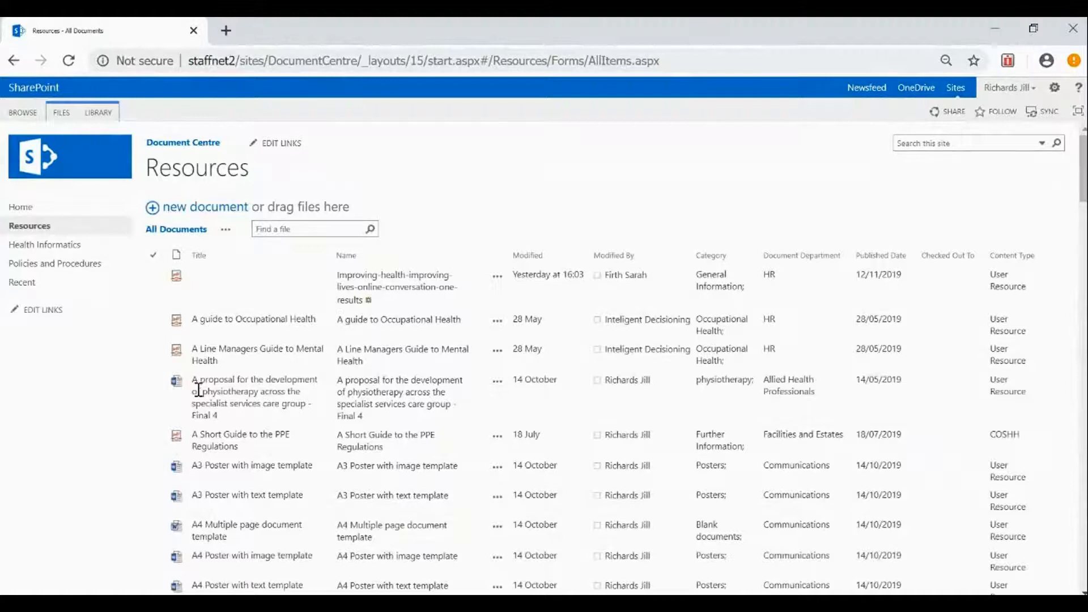
pyautogui.scroll(-6, 450, 342)
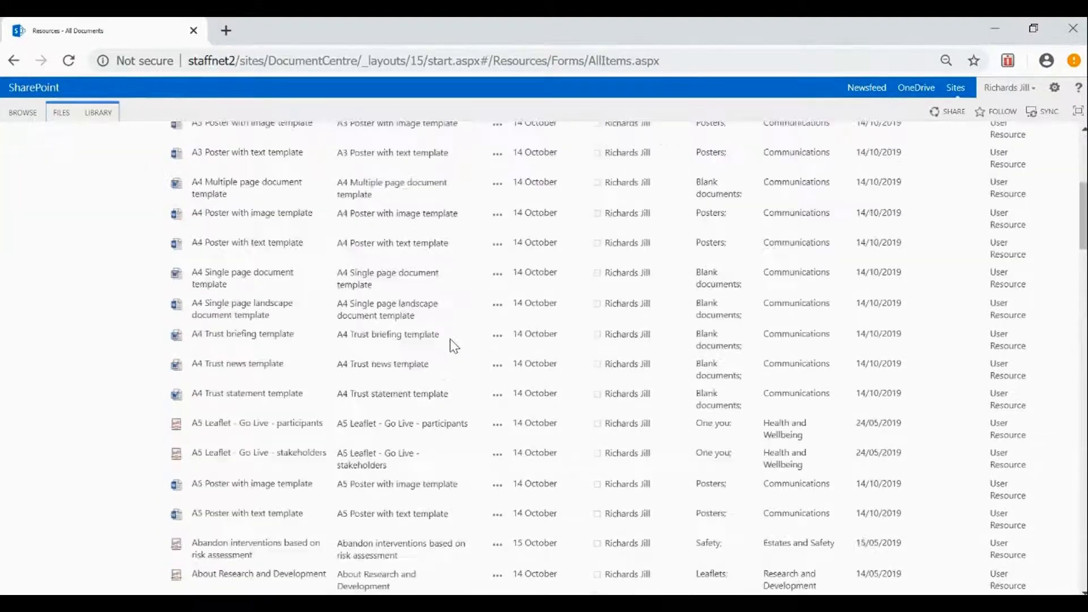
pyautogui.scroll(-20, 453, 346)
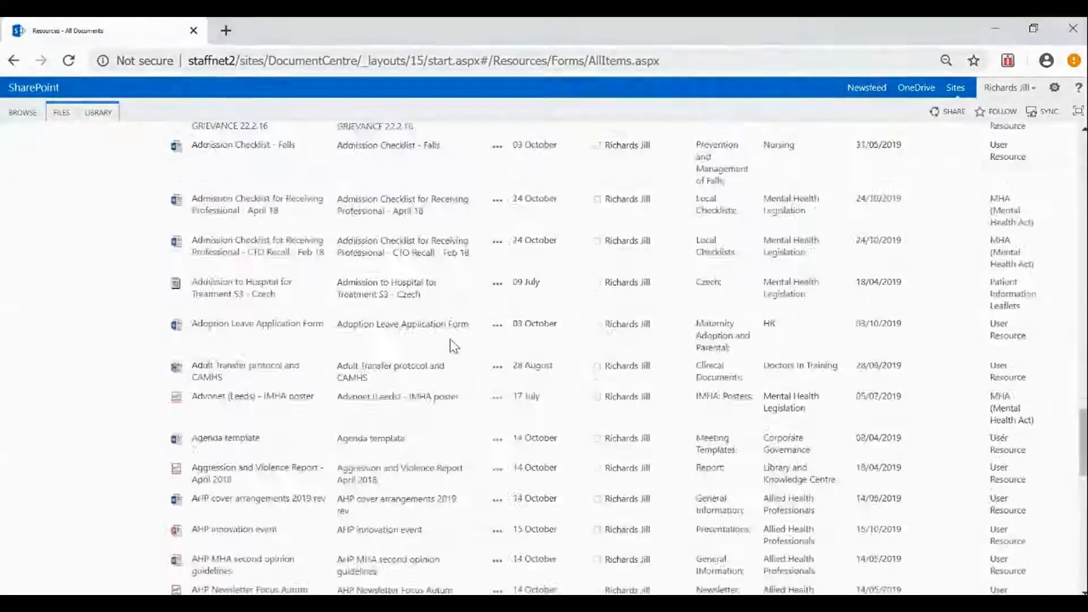
pyautogui.scroll(-10, 450, 339)
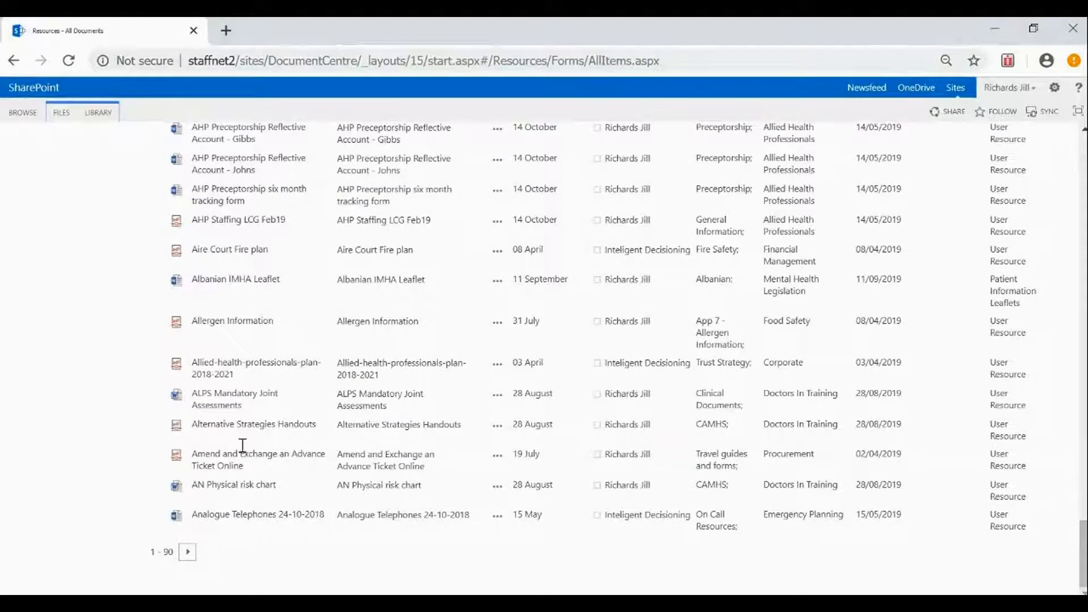
pyautogui.click(187, 552)
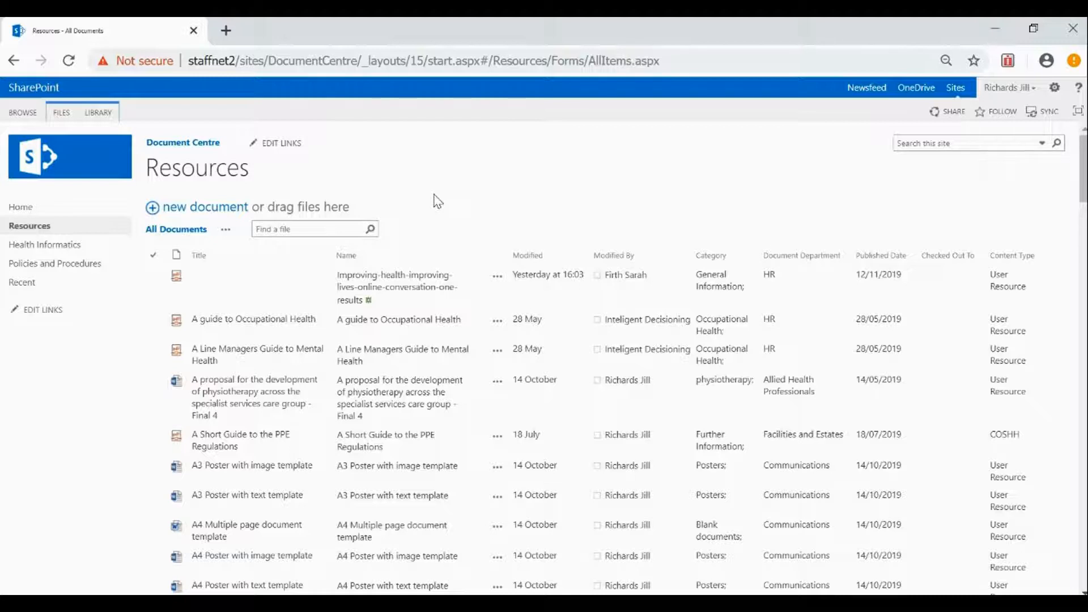
pyautogui.scroll(-20, 438, 201)
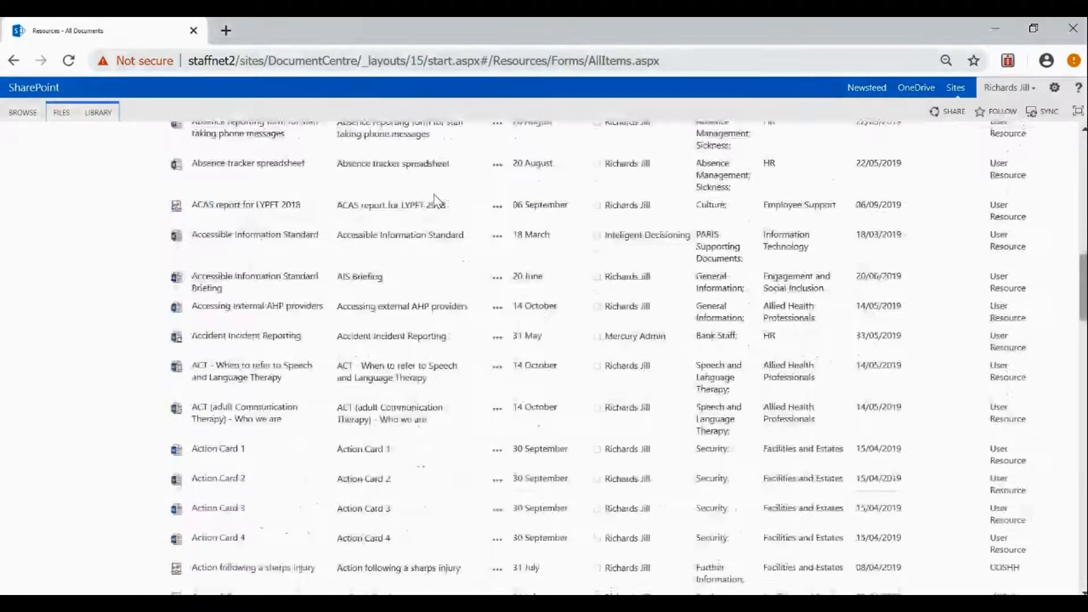
pyautogui.scroll(-5, 437, 201)
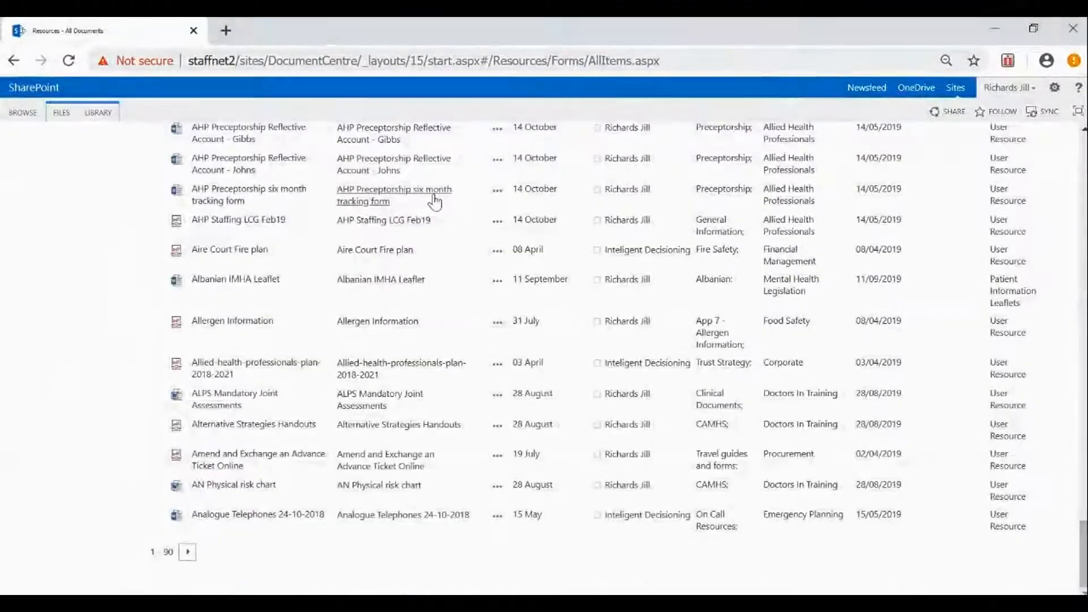
pyautogui.scroll(20, 436, 202)
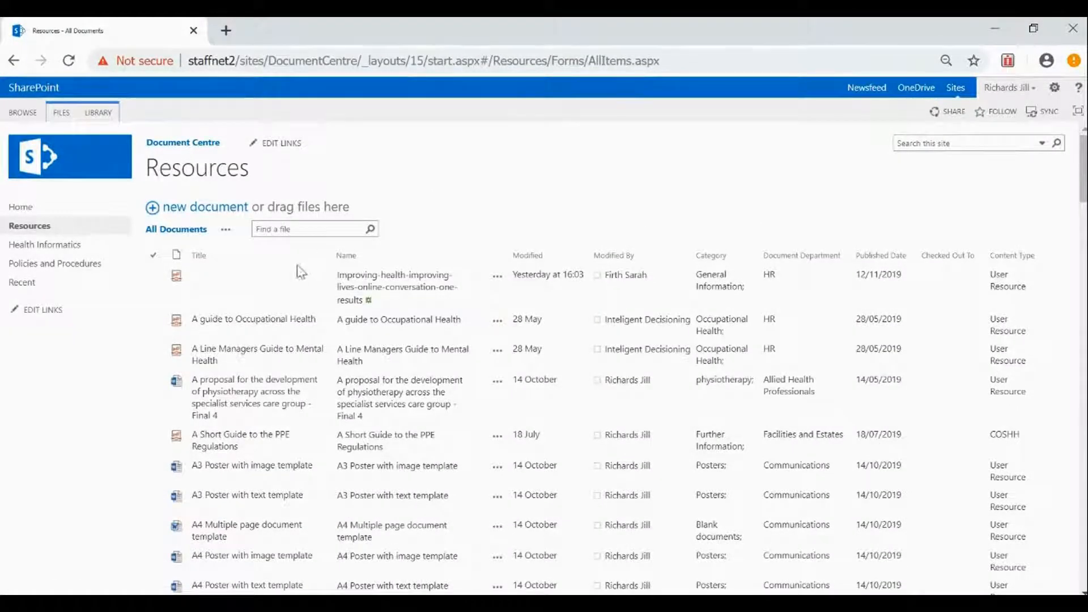
pyautogui.click(312, 229)
pyautogui.scroll(-2, 130, 475)
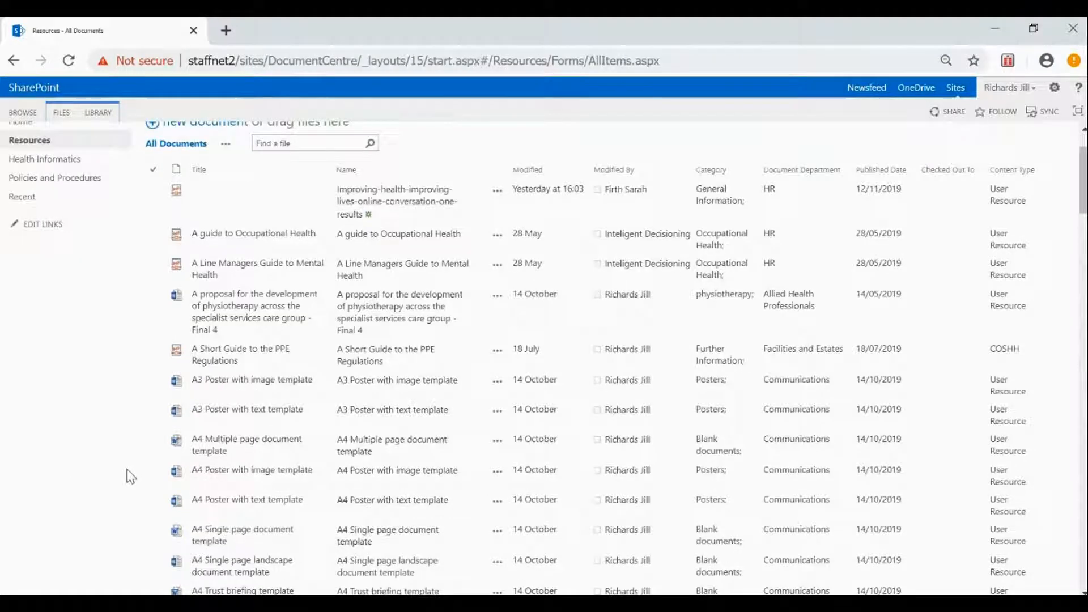
# - Select the "A4 Poster with text template" document and examine its details and further file actions
pyautogui.click(154, 508)
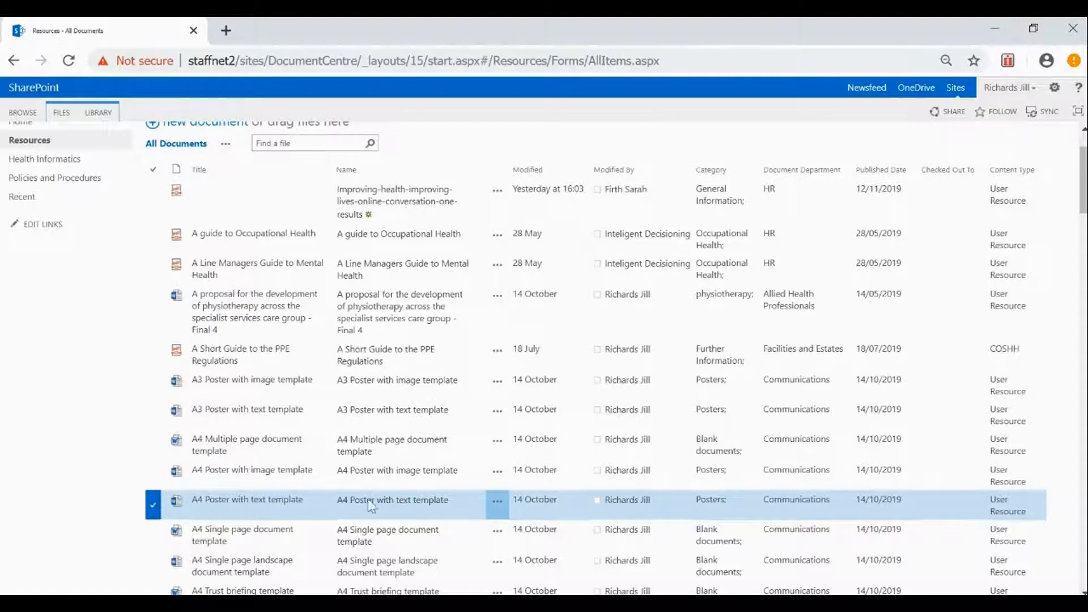
pyautogui.click(498, 504)
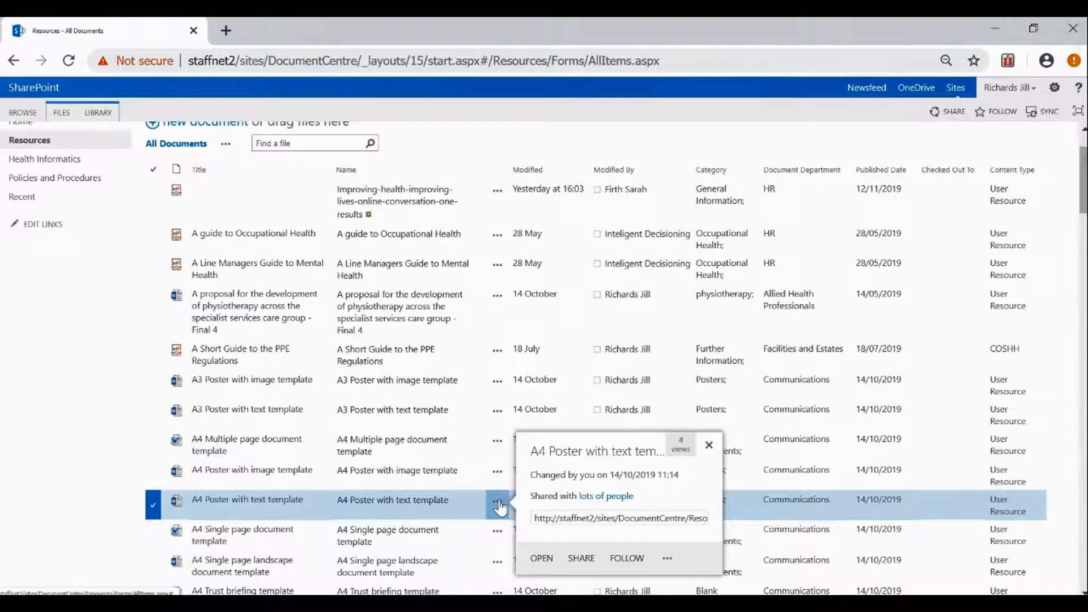
pyautogui.click(667, 561)
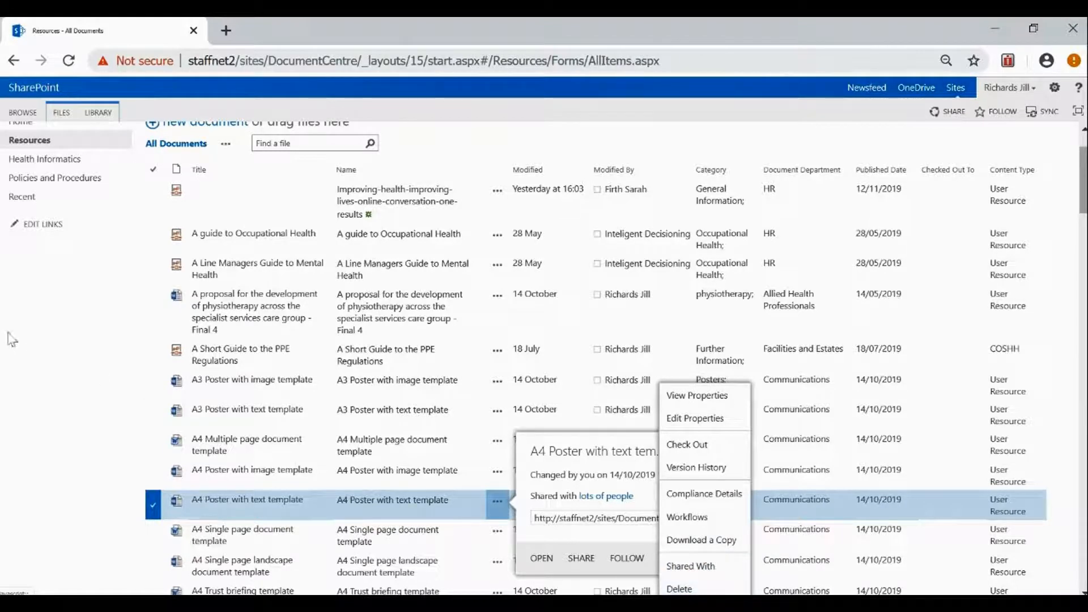
pyautogui.click(71, 399)
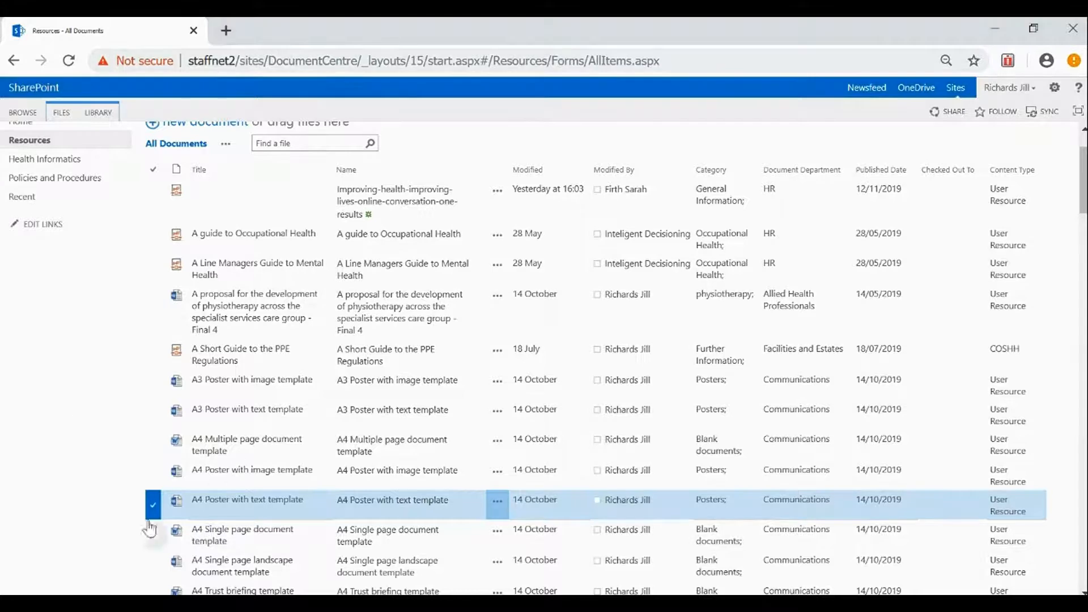
pyautogui.click(153, 503)
pyautogui.click(153, 504)
pyautogui.click(60, 116)
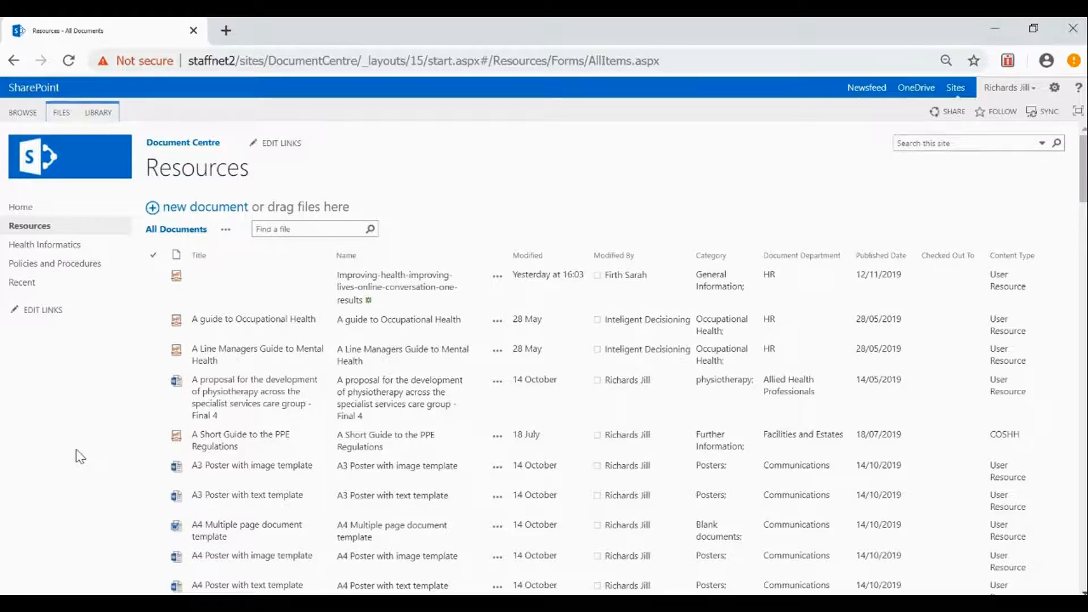
# - Upload Test Document from the Documents folder to the Resources library, keeping the option to add it as a new version
pyautogui.click(198, 213)
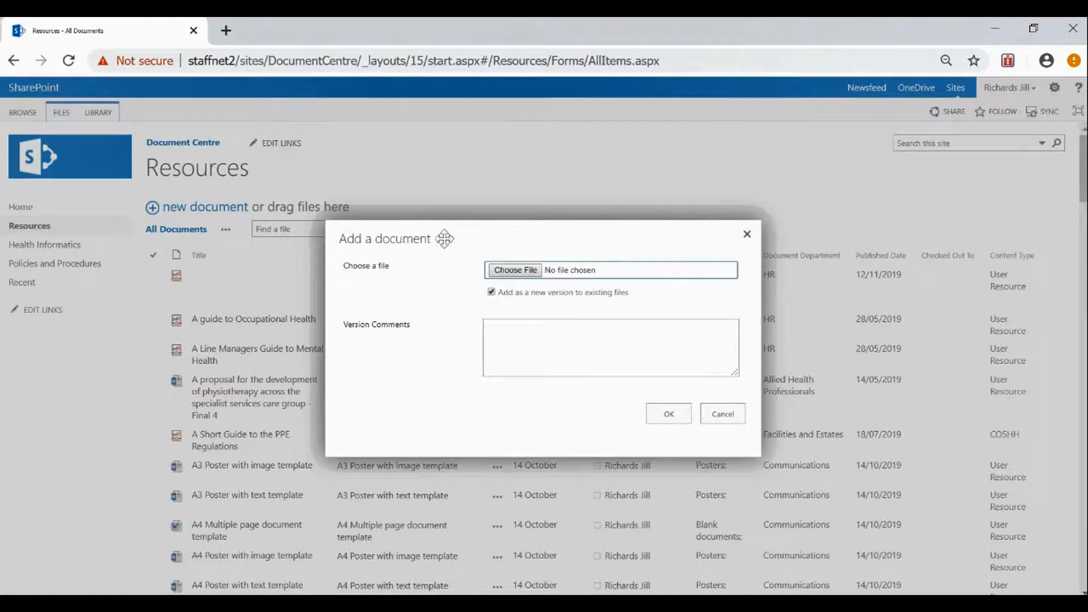
pyautogui.click(518, 272)
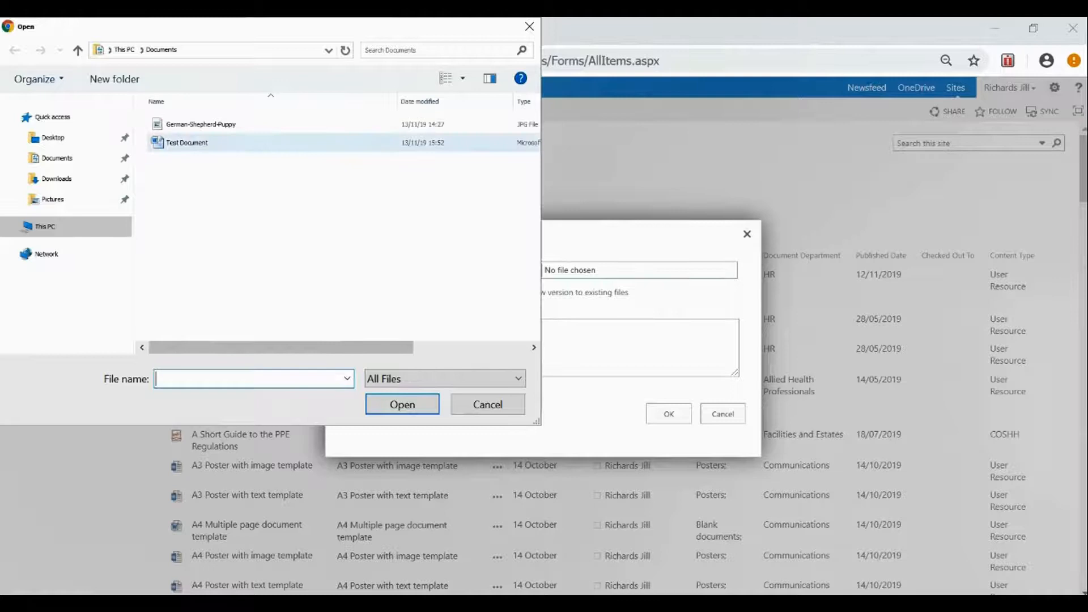
pyautogui.doubleClick(190, 143)
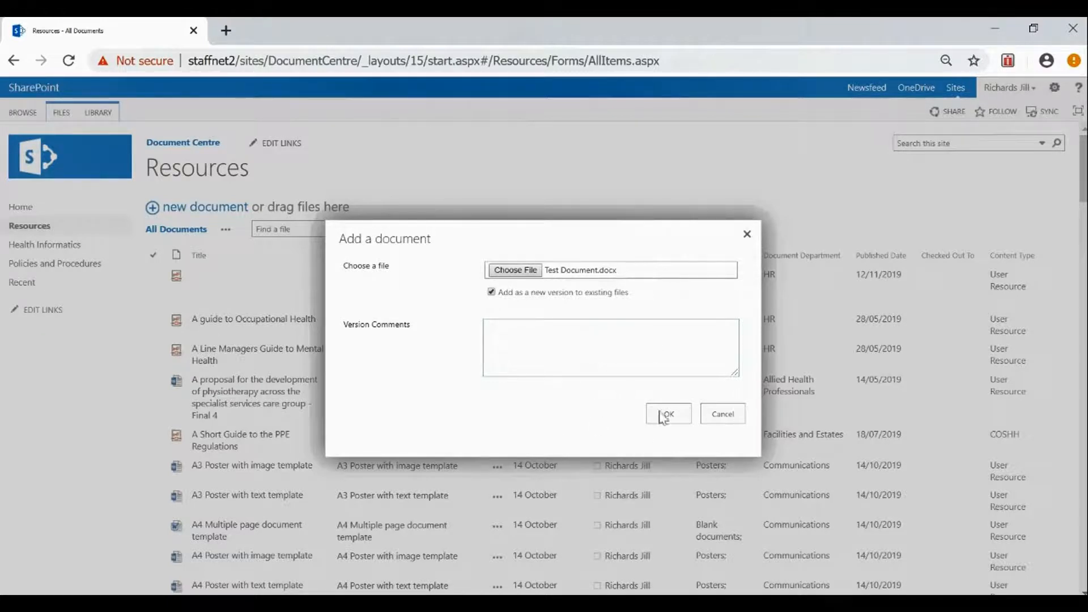
pyautogui.click(674, 422)
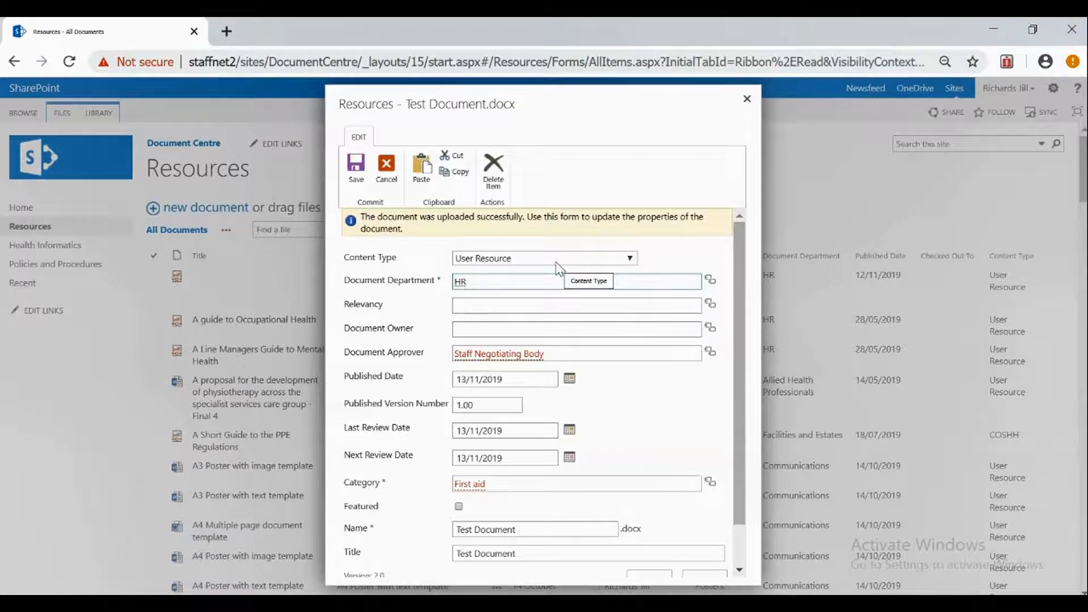
# - Change the Document Department of Test Document to the suggested term Communications
pyautogui.click(473, 285)
pyautogui.press('BackSpace')
pyautogui.press('BackSpace')
pyautogui.write('Commun')
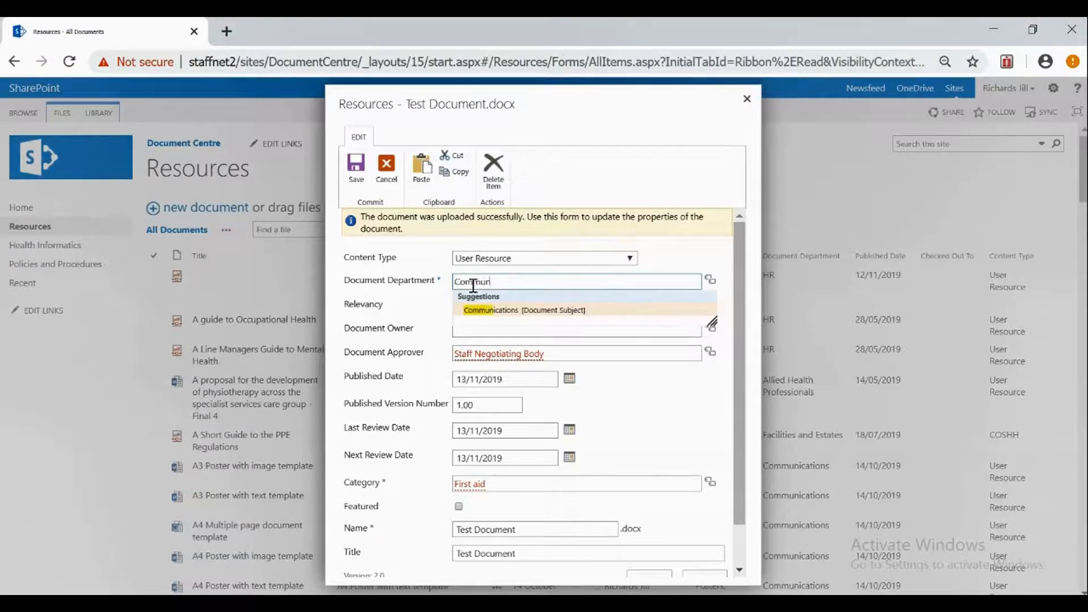
pyautogui.click(529, 311)
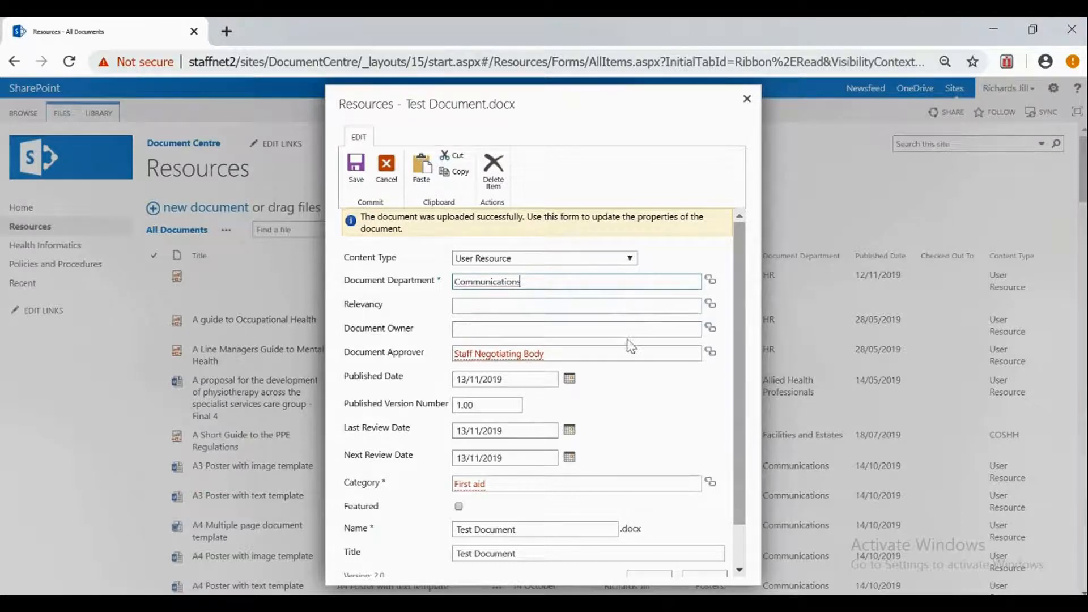
# - Replace the Document Approver of Test Document with the suggested term N/A
pyautogui.press('BackSpace')
pyautogui.press('BackSpace')
pyautogui.press('BackSpace')
pyautogui.press('BackSpace')
pyautogui.press('BackSpace')
pyautogui.press('BackSpace')
pyautogui.press('BackSpace')
pyautogui.press('BackSpace')
pyautogui.press('BackSpace')
pyautogui.press('BackSpace')
pyautogui.press('BackSpace')
pyautogui.press('BackSpace')
pyautogui.press('BackSpace')
pyautogui.press('BackSpace')
pyautogui.press('BackSpace')
pyautogui.press('BackSpace')
pyautogui.press('BackSpace')
pyautogui.press('BackSpace')
pyautogui.press('BackSpace')
pyautogui.press('BackSpace')
pyautogui.press('BackSpace')
pyautogui.press('BackSpace')
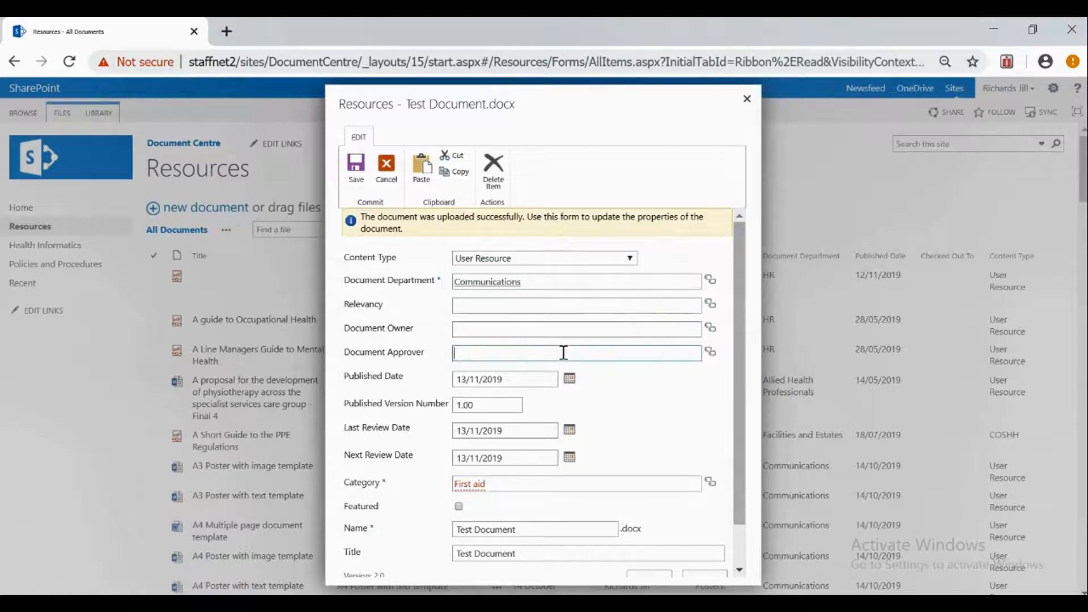
pyautogui.write('N/')
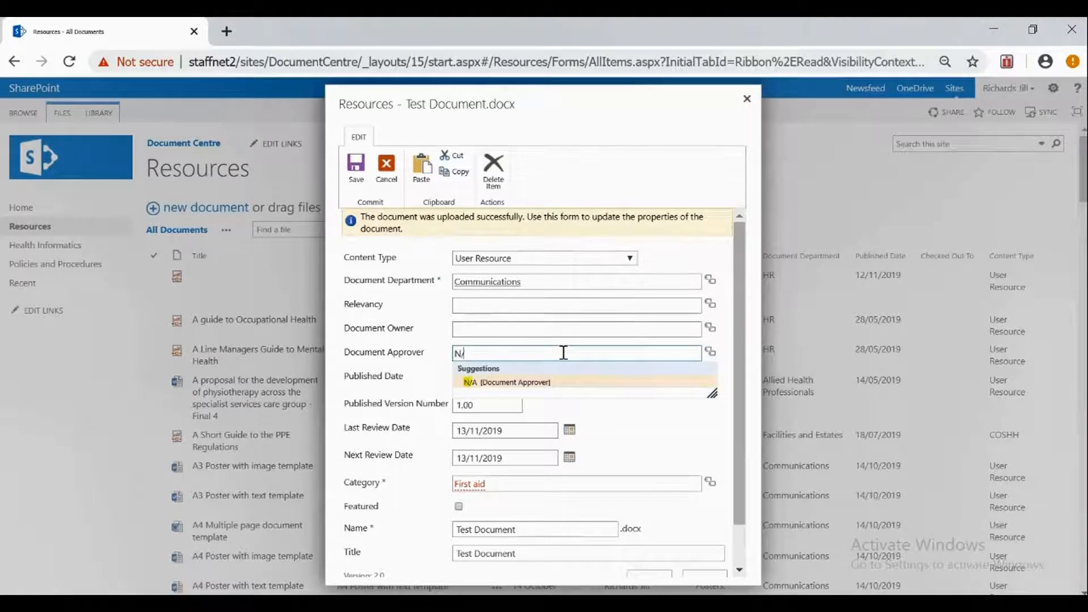
pyautogui.click(509, 382)
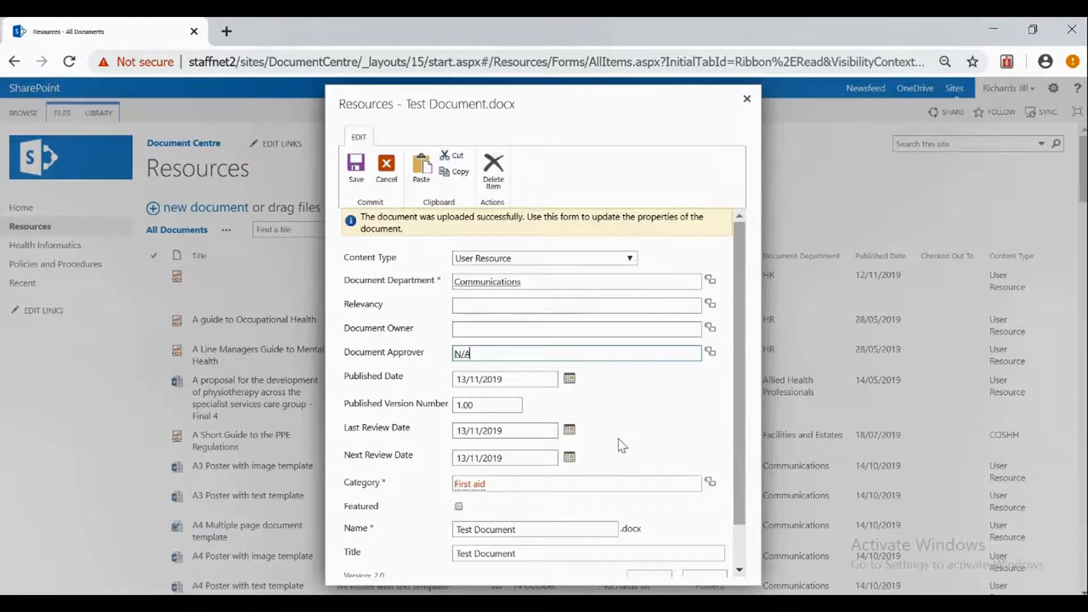
# - Change the Category of Test Document to the suggested term Useful Docs
pyautogui.scroll(-1, 624, 432)
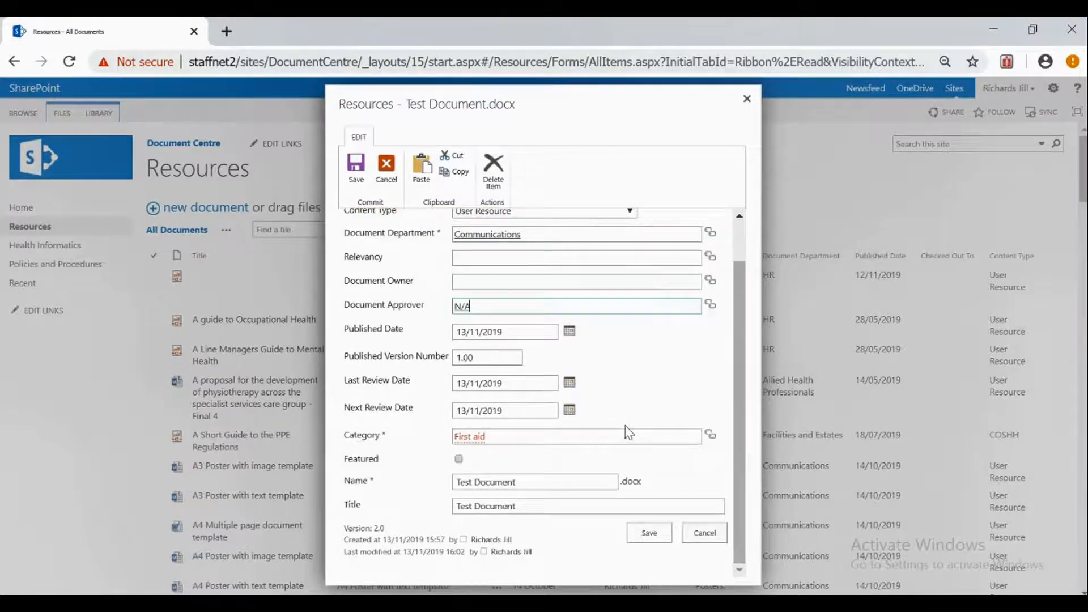
pyautogui.click(520, 438)
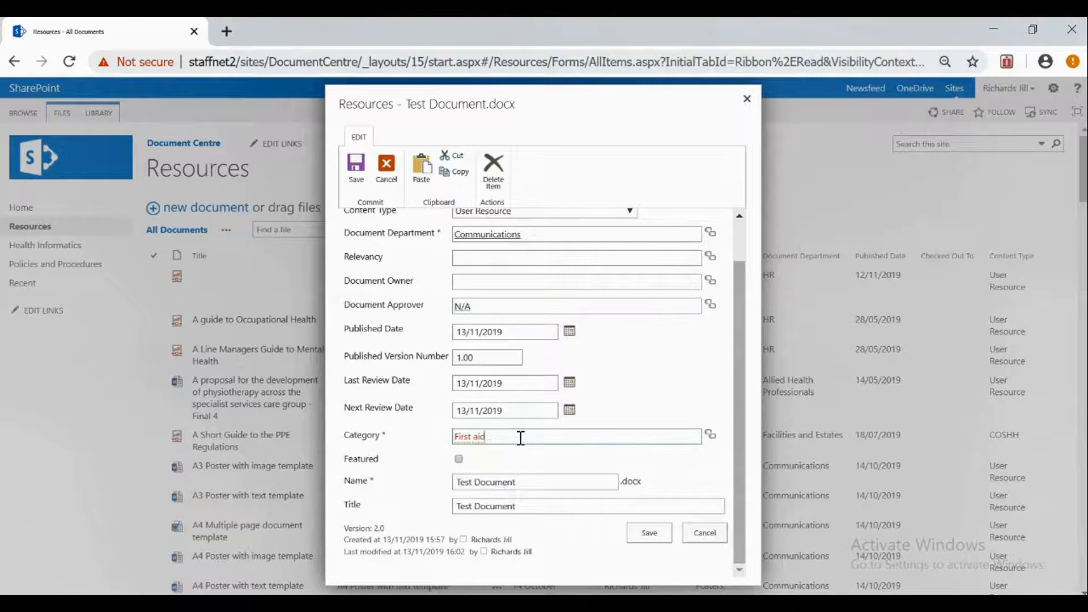
pyautogui.press('BackSpace')
pyautogui.press('BackSpace')
pyautogui.press('BackSpace')
pyautogui.press('BackSpace')
pyautogui.press('BackSpace')
pyautogui.press('BackSpace')
pyautogui.press('BackSpace')
pyautogui.press('BackSpace')
pyautogui.press('BackSpace')
pyautogui.write('usefu')
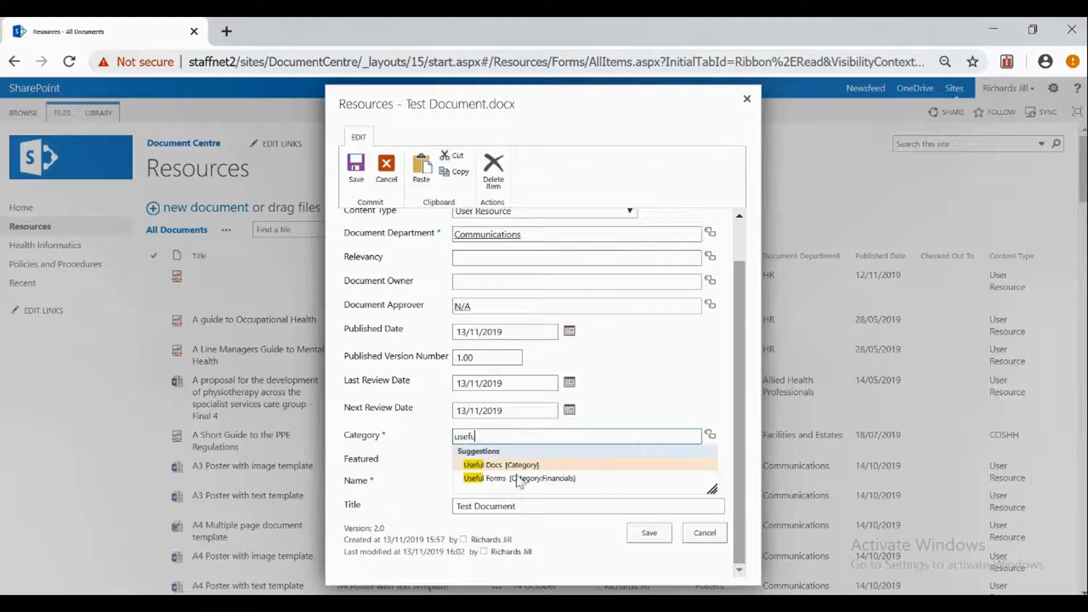
pyautogui.click(498, 466)
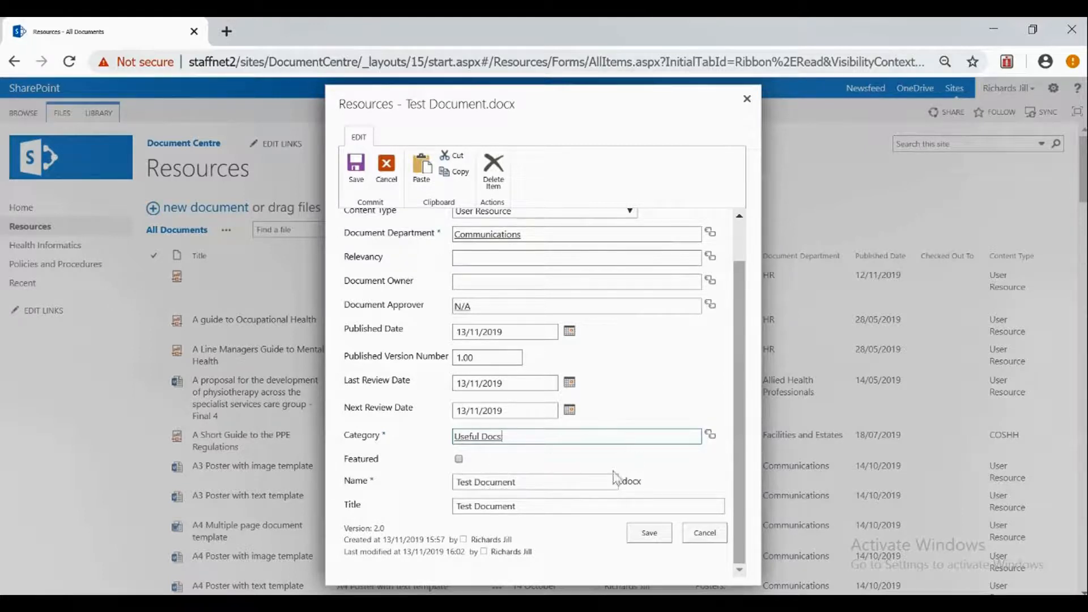
# - Re-enter the document's title as Test Document and save the properties form
pyautogui.click(525, 505)
pyautogui.press('BackSpace')
pyautogui.press('BackSpace')
pyautogui.press('BackSpace')
pyautogui.press('BackSpace')
pyautogui.press('BackSpace')
pyautogui.press('BackSpace')
pyautogui.press('BackSpace')
pyautogui.press('BackSpace')
pyautogui.press('BackSpace')
pyautogui.press('BackSpace')
pyautogui.press('BackSpace')
pyautogui.press('BackSpace')
pyautogui.press('BackSpace')
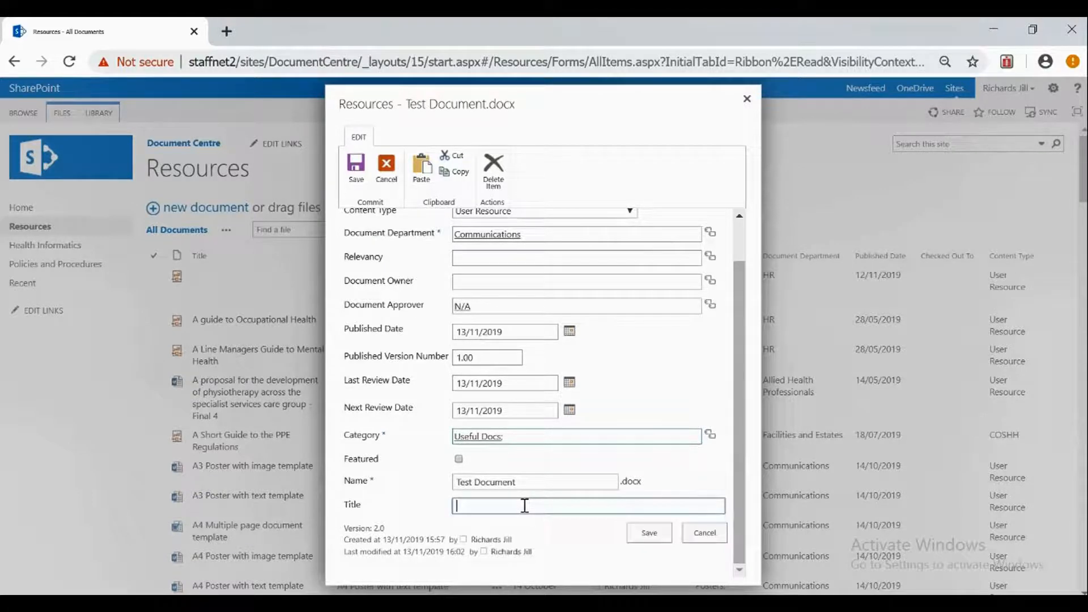
pyautogui.write('Test ')
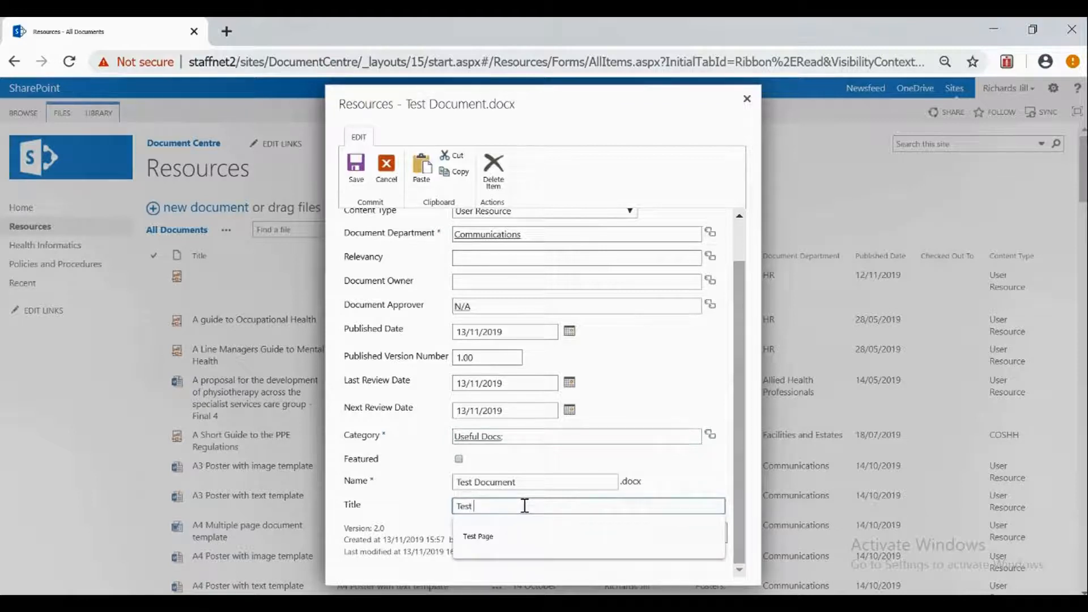
pyautogui.write('Document')
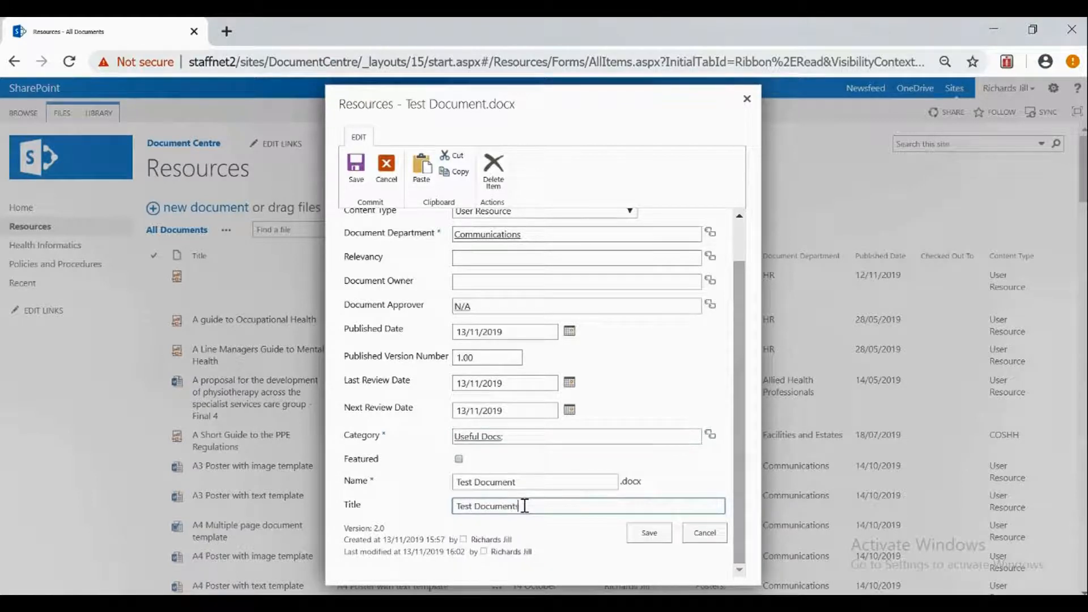
pyautogui.click(649, 541)
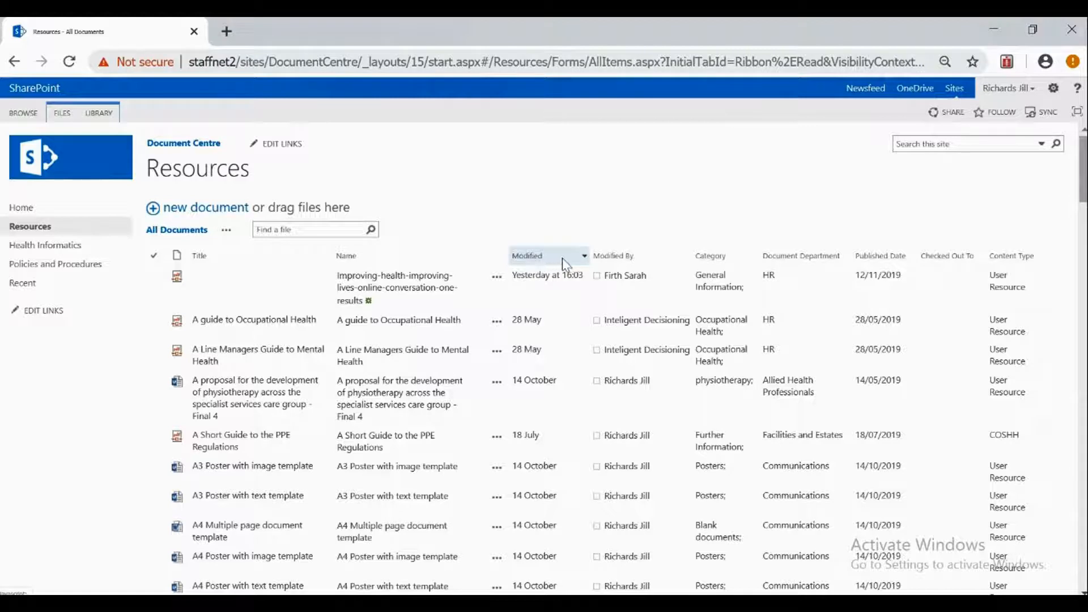
# - Sort the Resources library by Modified in descending order and copy the link address of Test Document
pyautogui.click(584, 257)
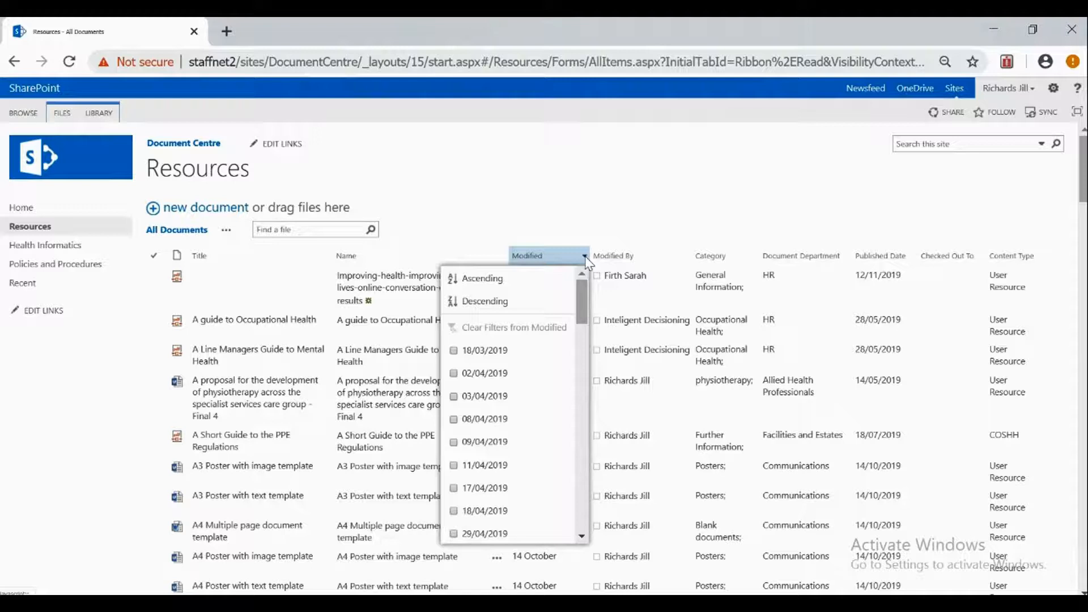
pyautogui.click(497, 304)
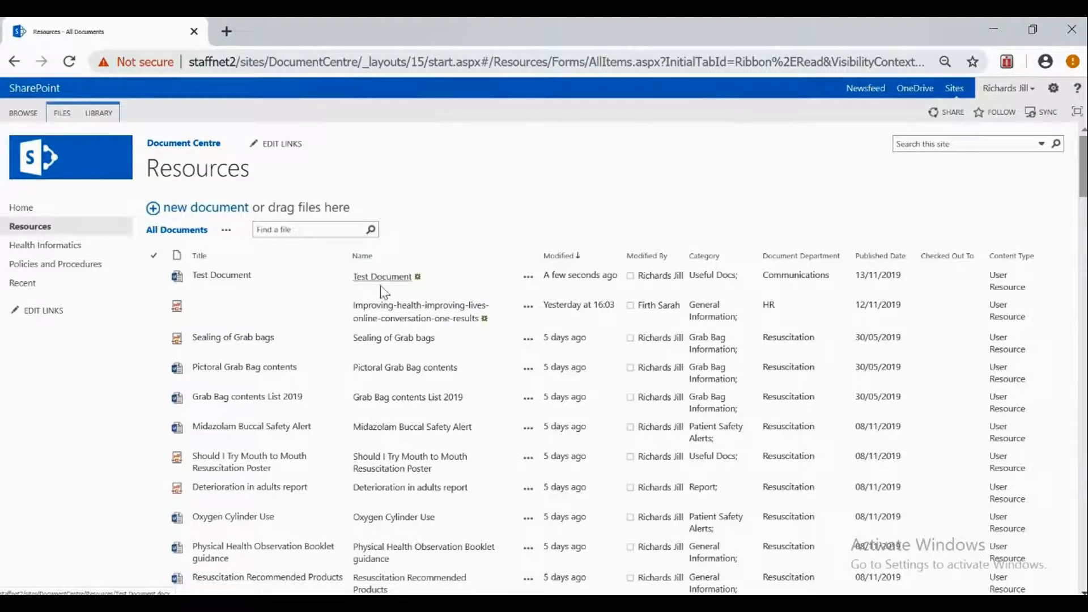
pyautogui.click(388, 279)
pyautogui.rightClick(388, 278)
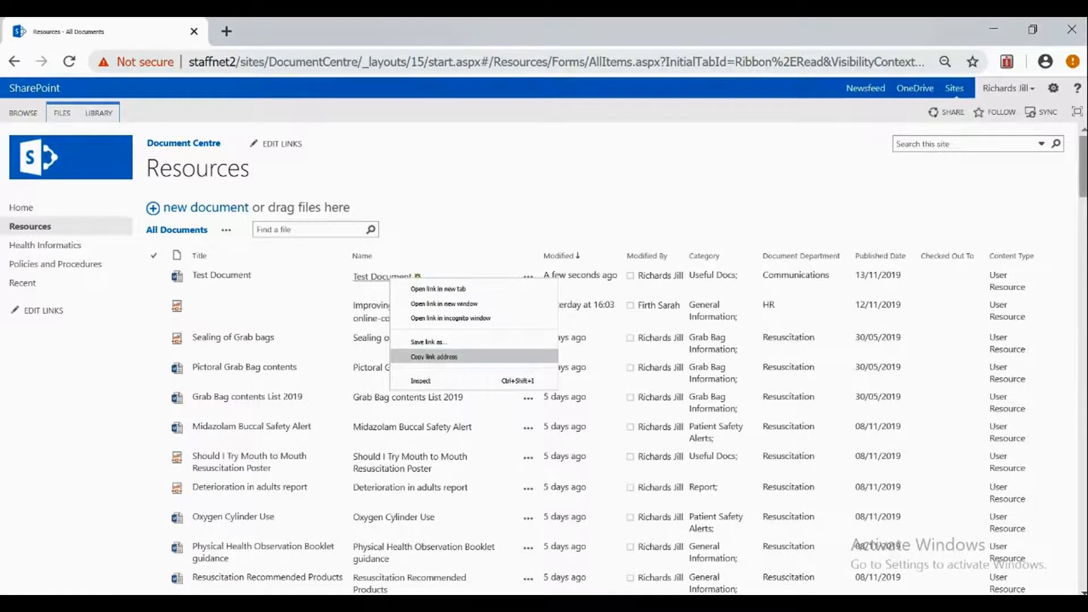
pyautogui.click(439, 357)
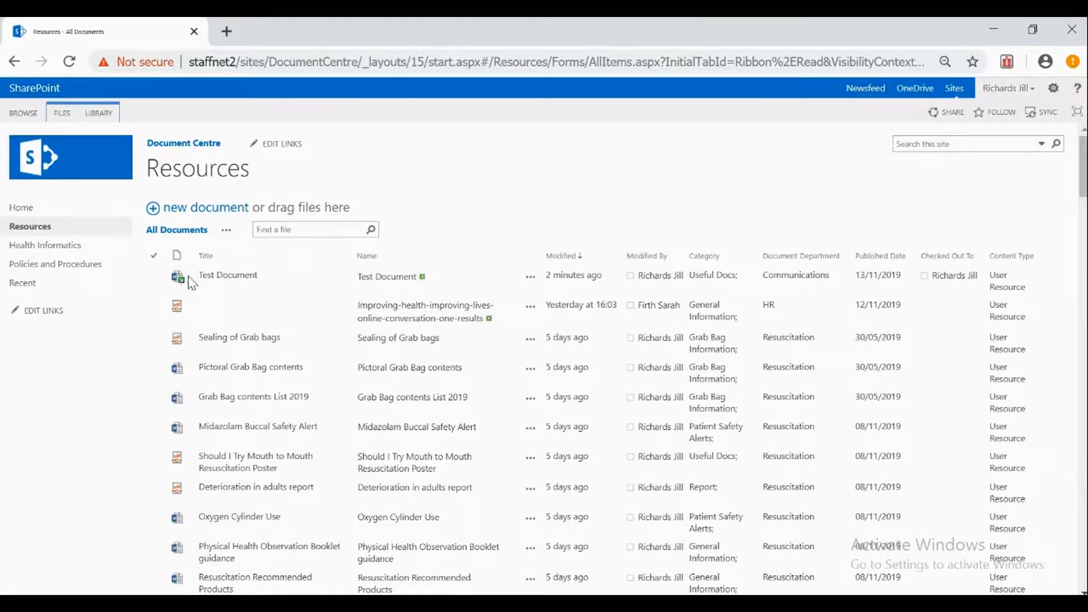
# - Select the checked-out Test Document, open its properties for editing and save them
pyautogui.moveTo(183, 285)
pyautogui.click(162, 283)
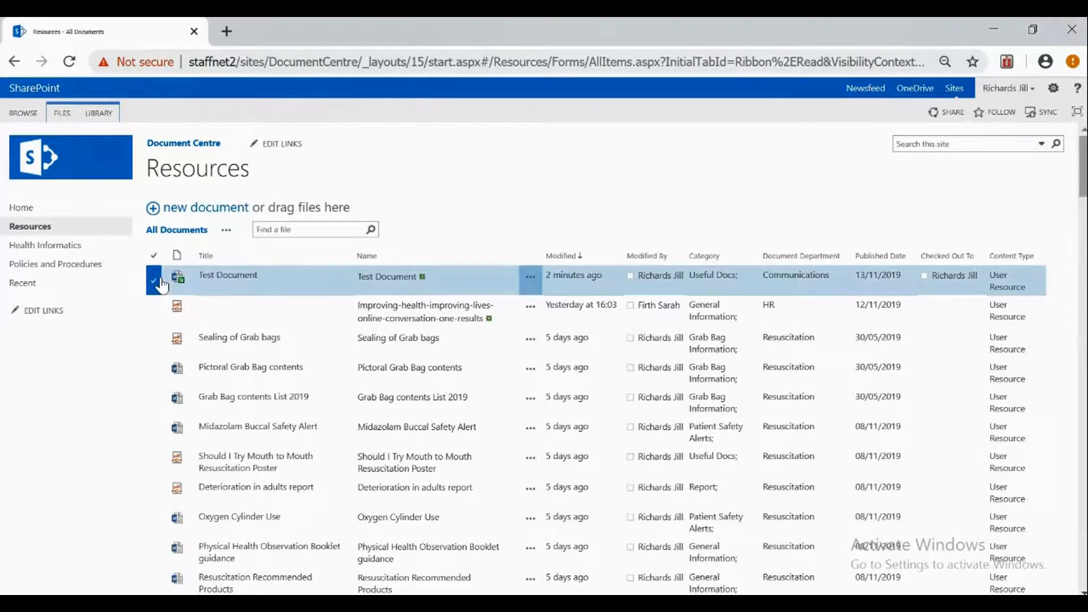
pyautogui.click(65, 117)
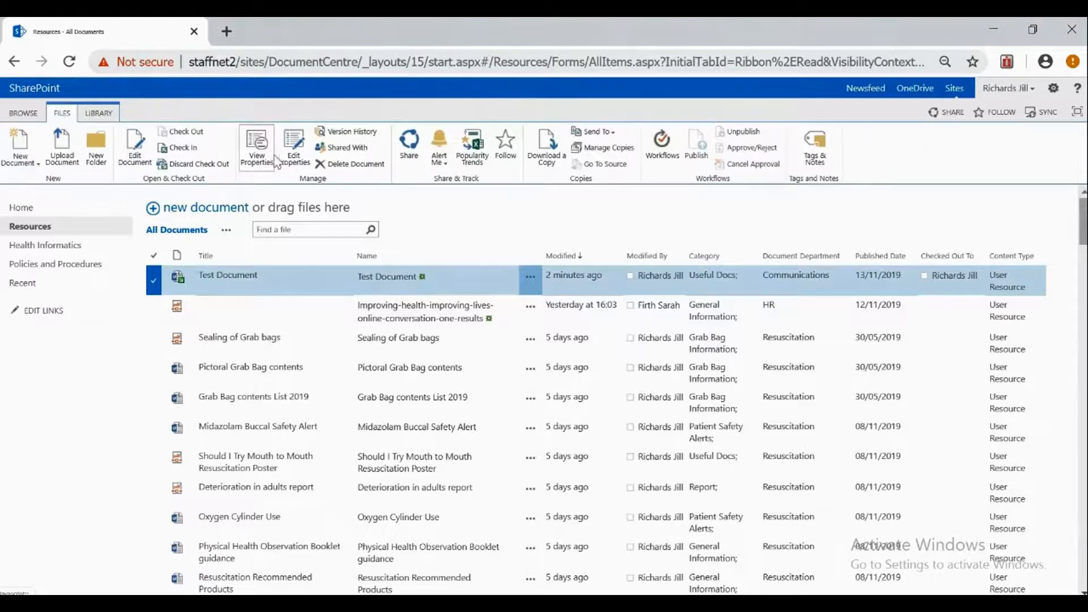
pyautogui.click(298, 148)
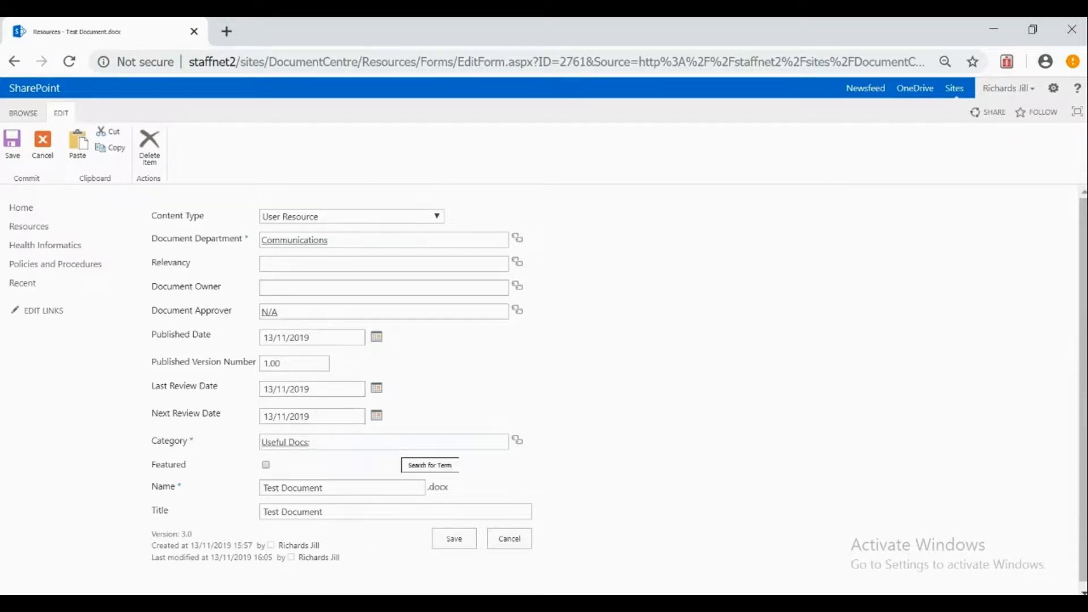
pyautogui.click(458, 541)
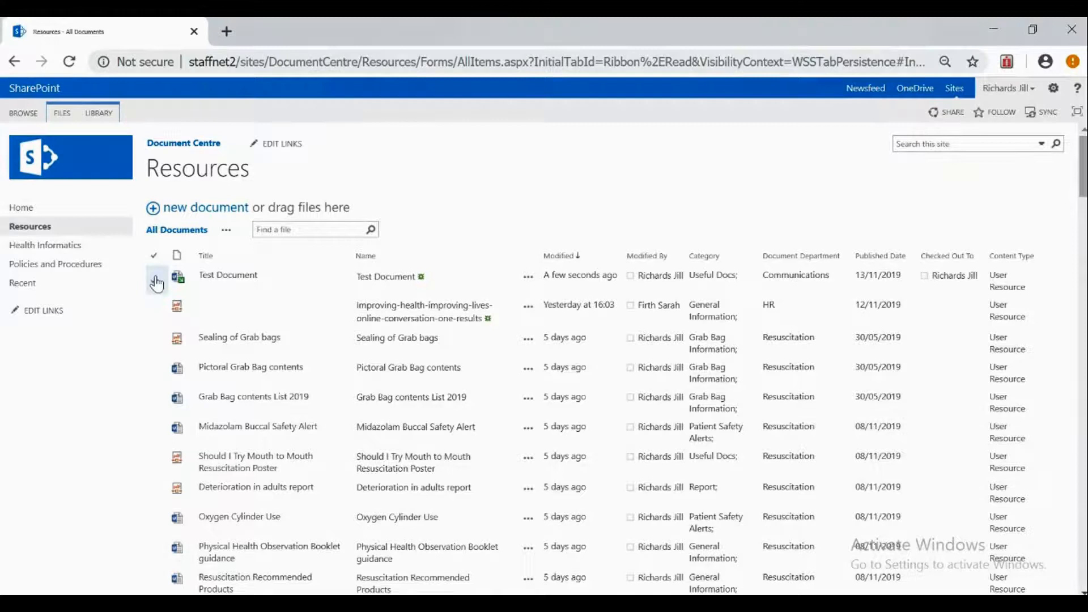
# - Check in Test Document without retaining the check-out or adding a comment, and reopen its properties for editing
pyautogui.click(154, 281)
pyautogui.click(63, 113)
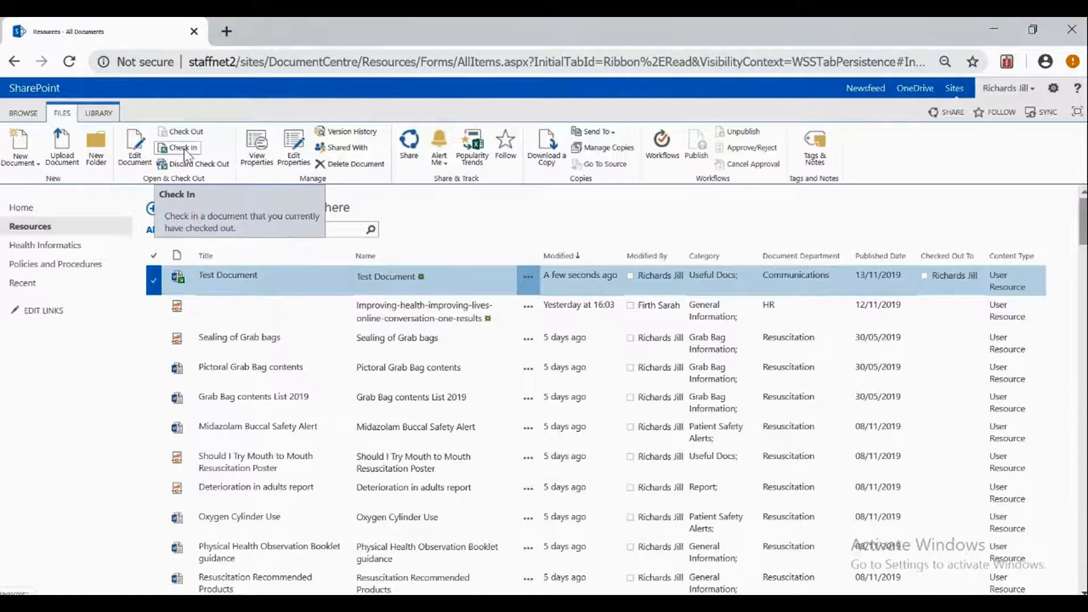
pyautogui.click(185, 149)
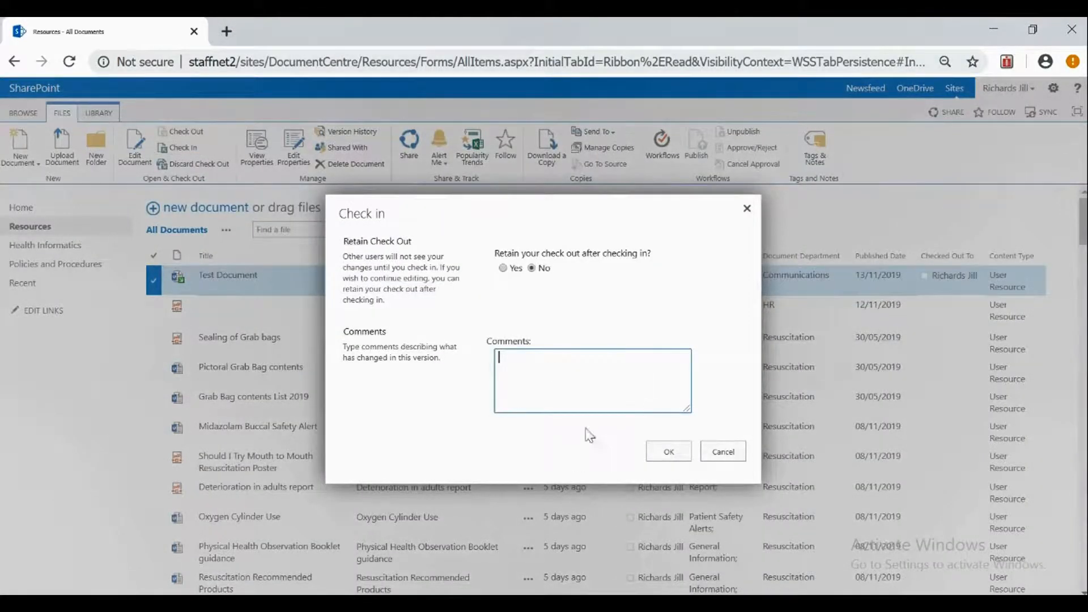
pyautogui.click(499, 354)
pyautogui.click(673, 452)
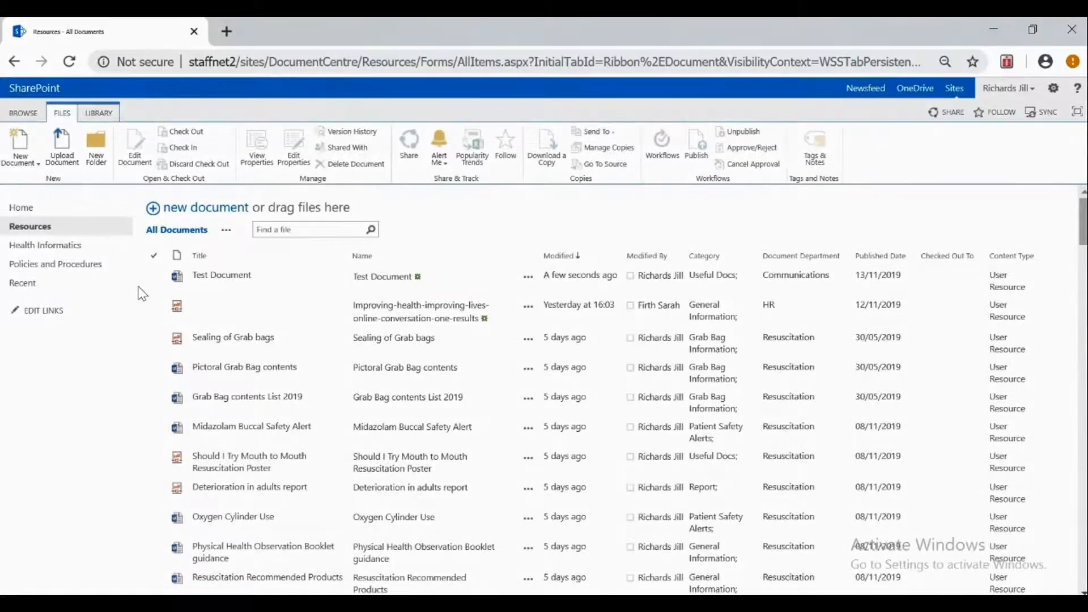
pyautogui.click(164, 288)
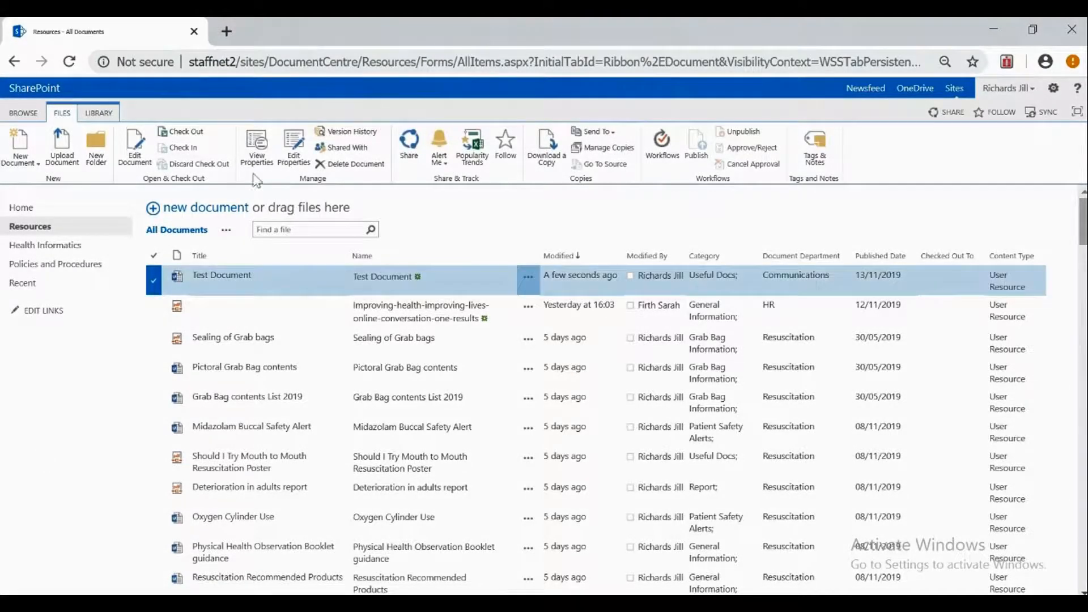
pyautogui.click(294, 163)
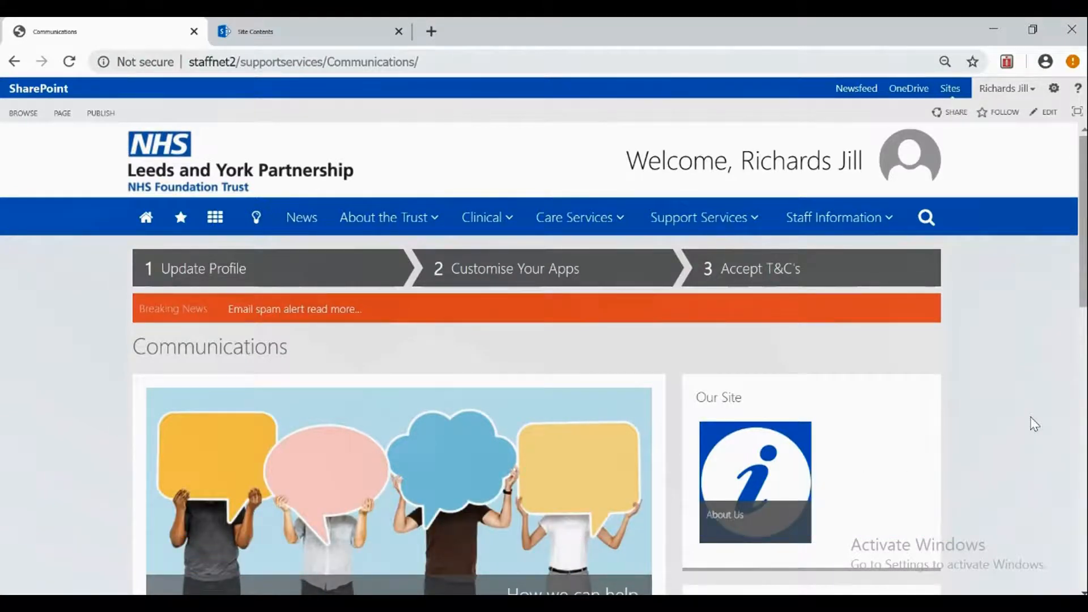
# - Look through the Communications landing page, including its banner, Our Site tile, document search, In this Section carousel and Recent News
pyautogui.scroll(-2, 1034, 424)
pyautogui.scroll(-9, 1034, 424)
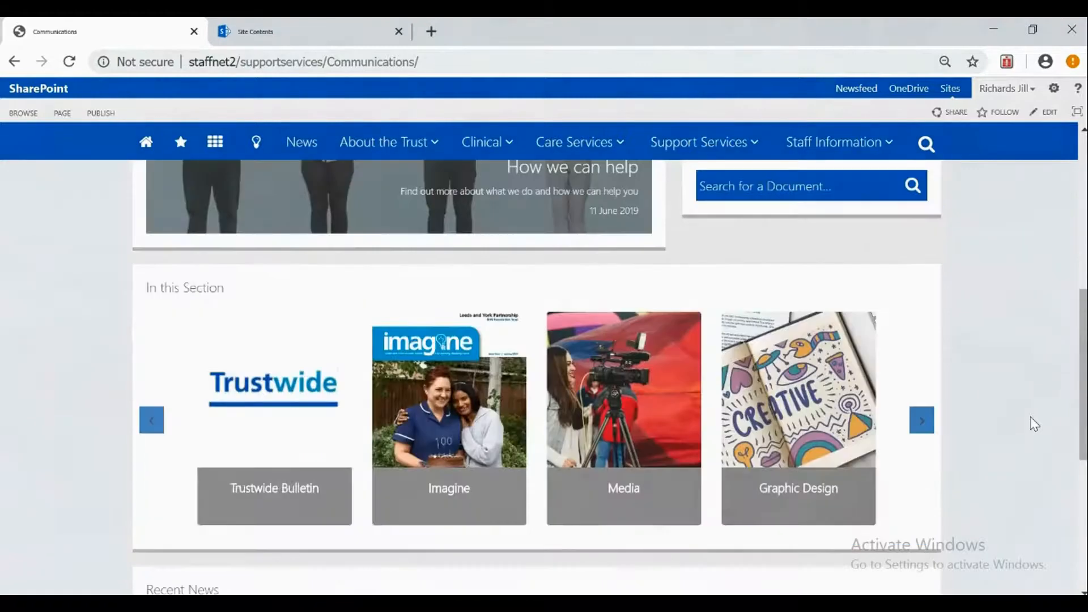
pyautogui.scroll(-3, 1034, 424)
pyautogui.scroll(5, 1034, 424)
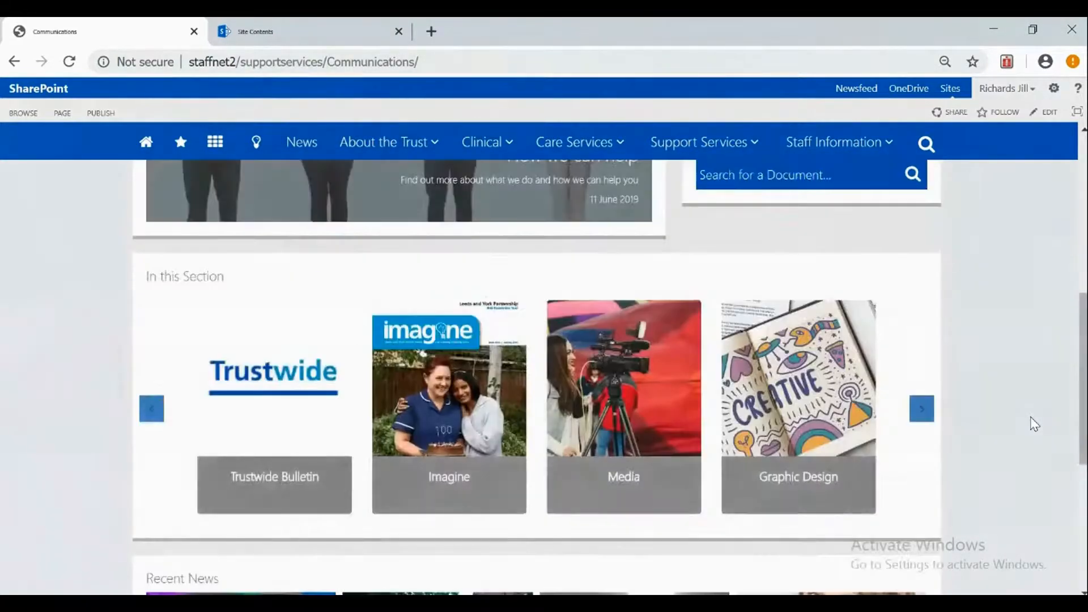
pyautogui.scroll(8, 1035, 424)
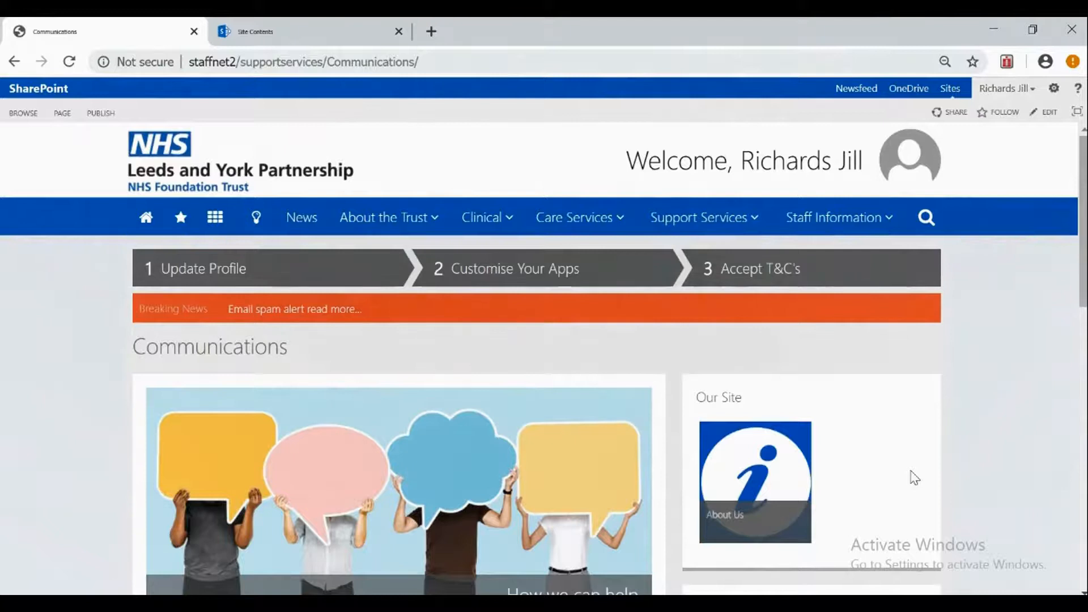
pyautogui.scroll(-4, 970, 465)
pyautogui.scroll(-9, 968, 458)
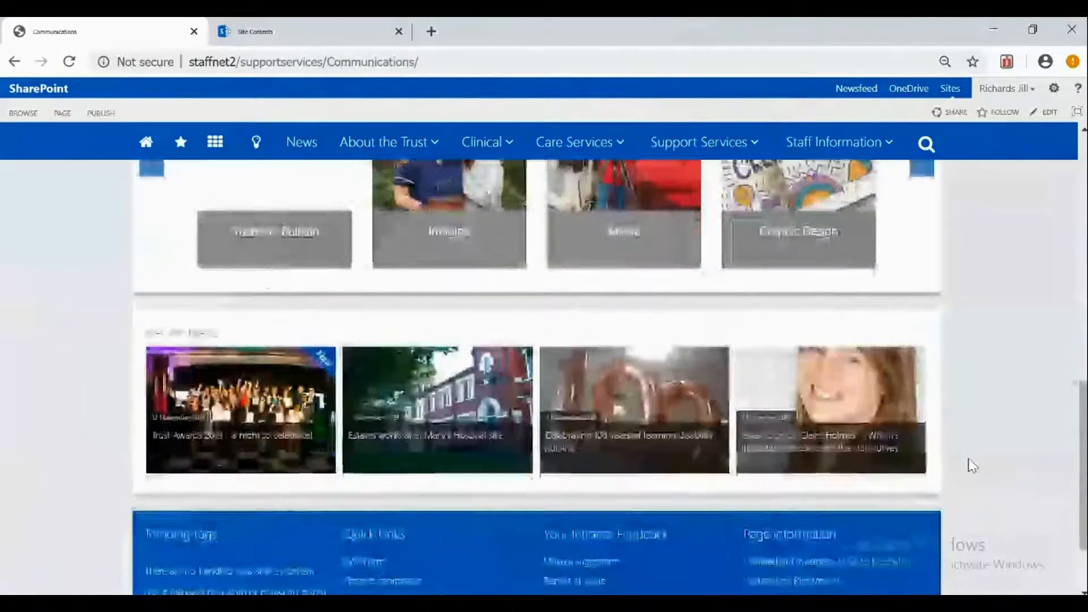
pyautogui.scroll(5, 968, 458)
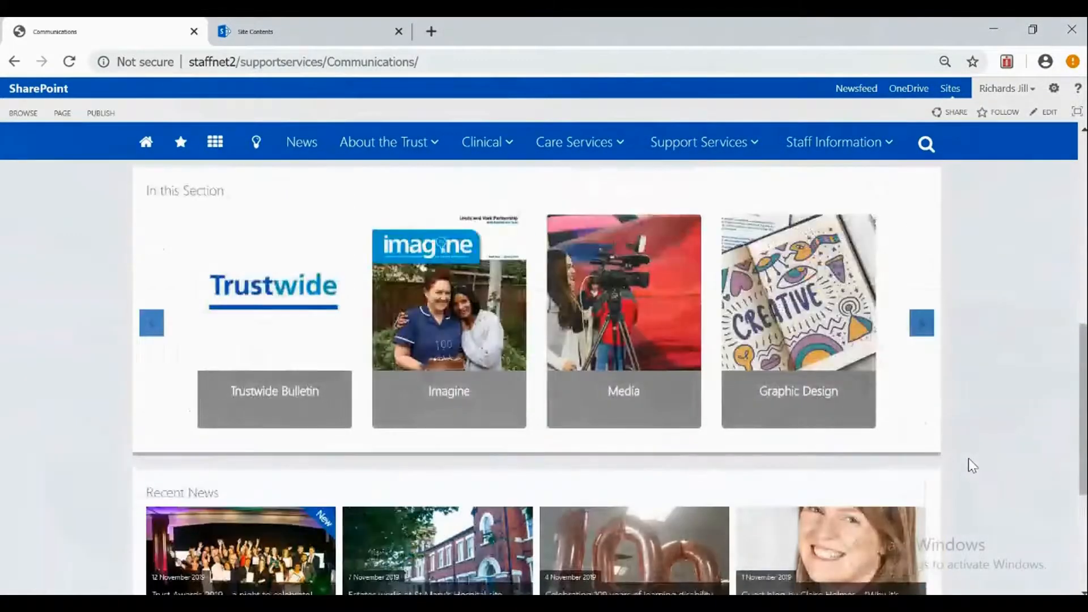
pyautogui.scroll(5, 968, 458)
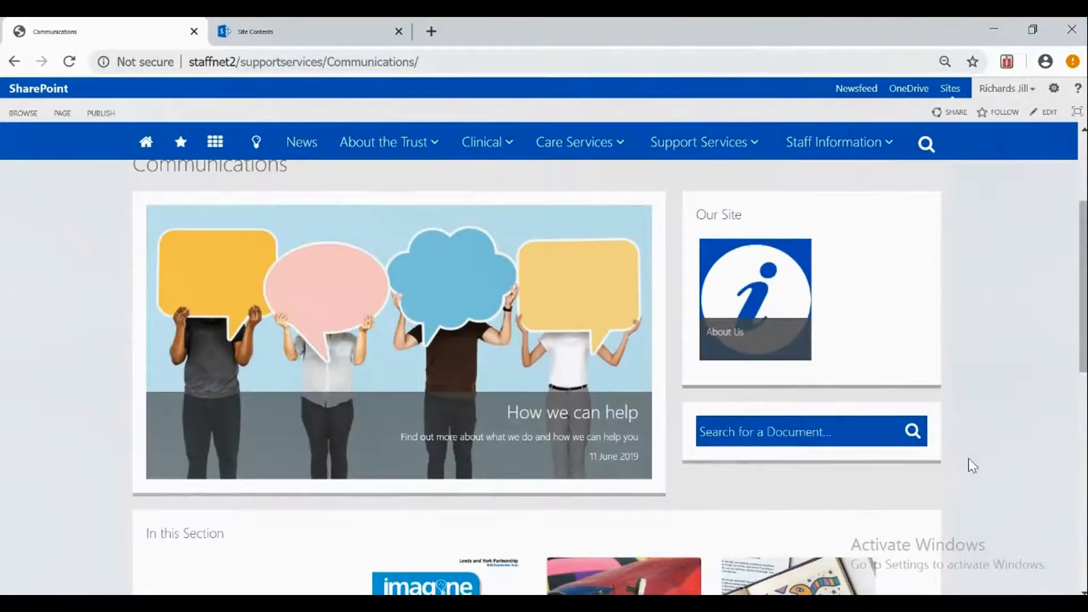
pyautogui.scroll(5, 1027, 318)
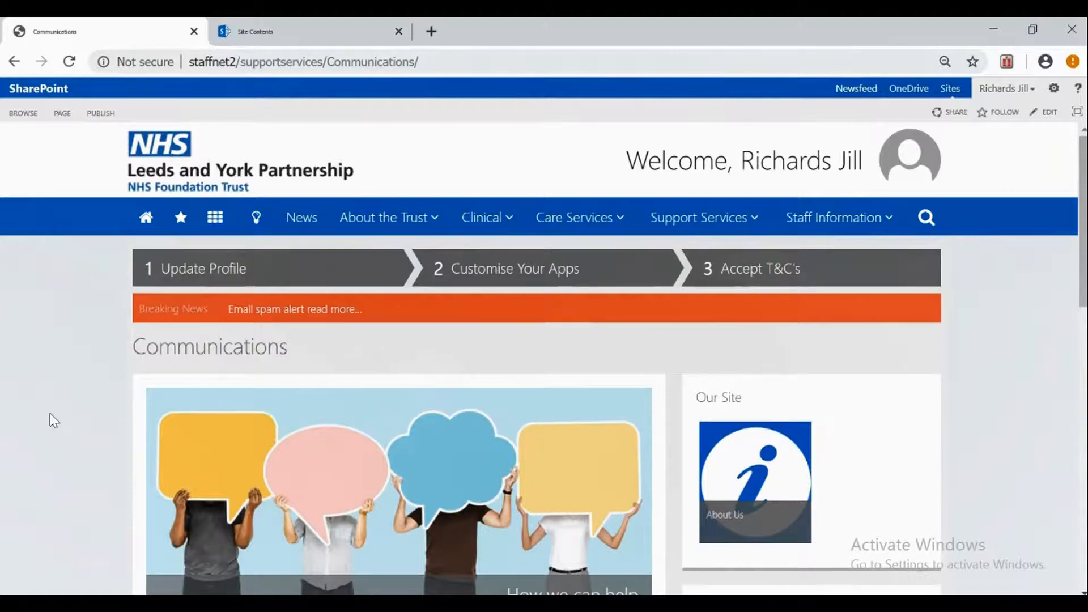
pyautogui.scroll(-3, 54, 420)
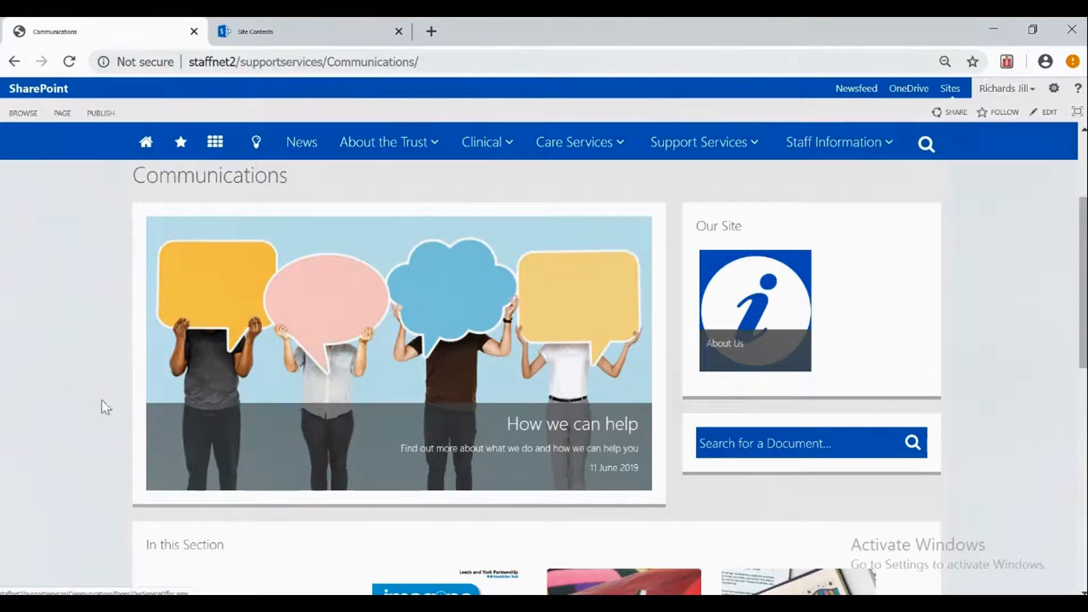
pyautogui.scroll(-5, 16, 424)
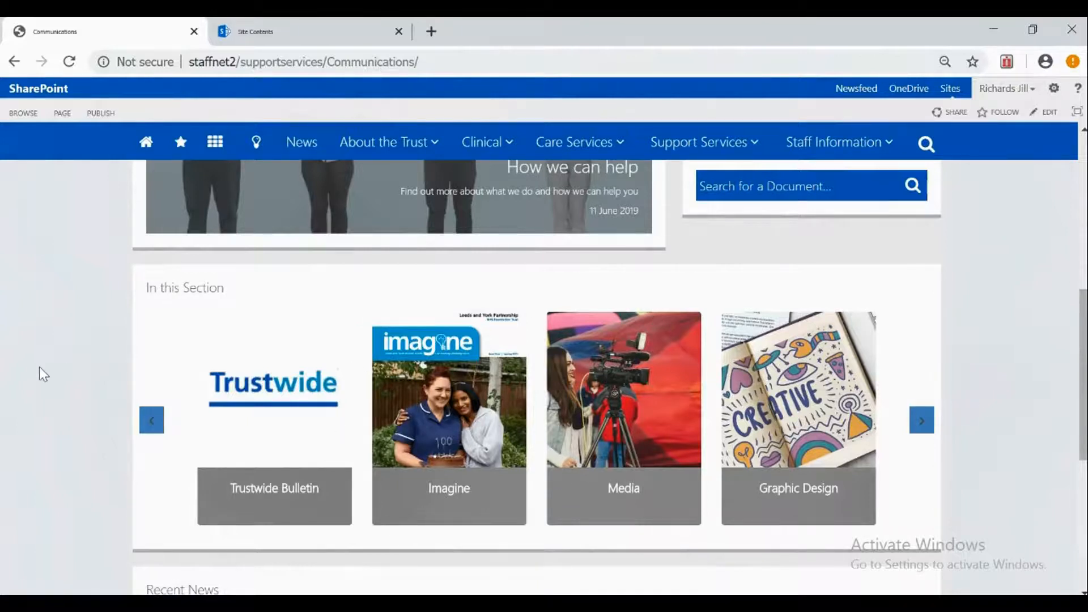
pyautogui.scroll(-5, 41, 373)
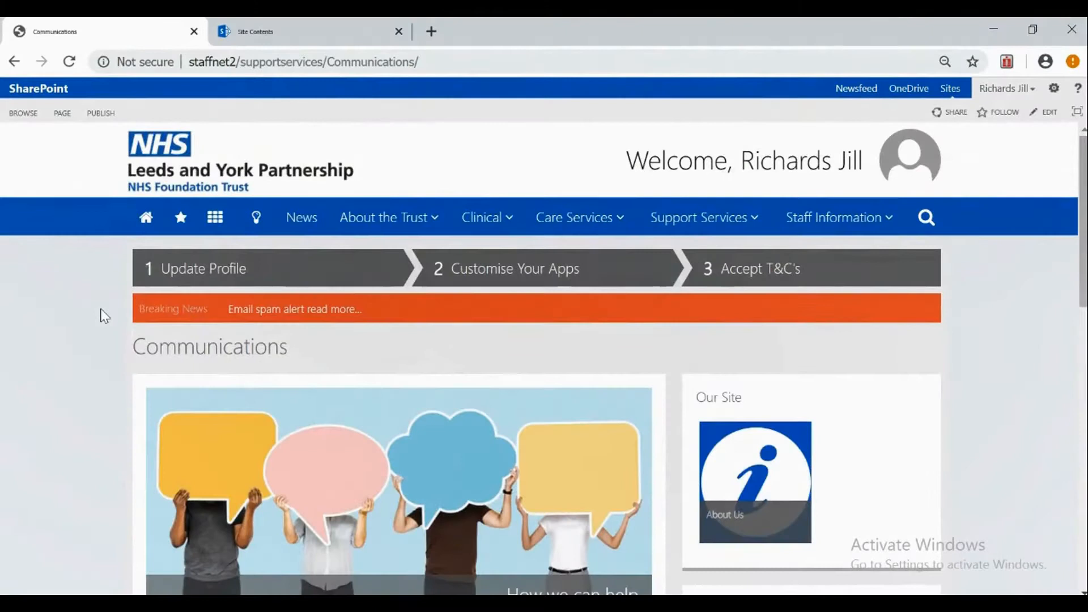
pyautogui.scroll(-1, 102, 312)
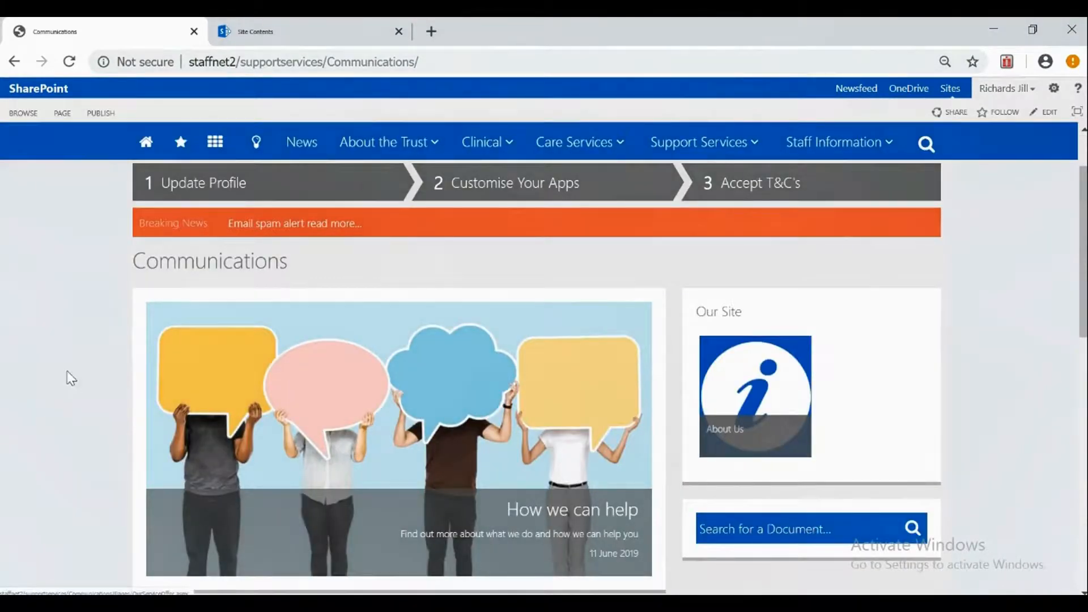
# - Look over the Communications landing page, open its site contents, and view the pages stored in the Pages library
pyautogui.scroll(-5, 70, 377)
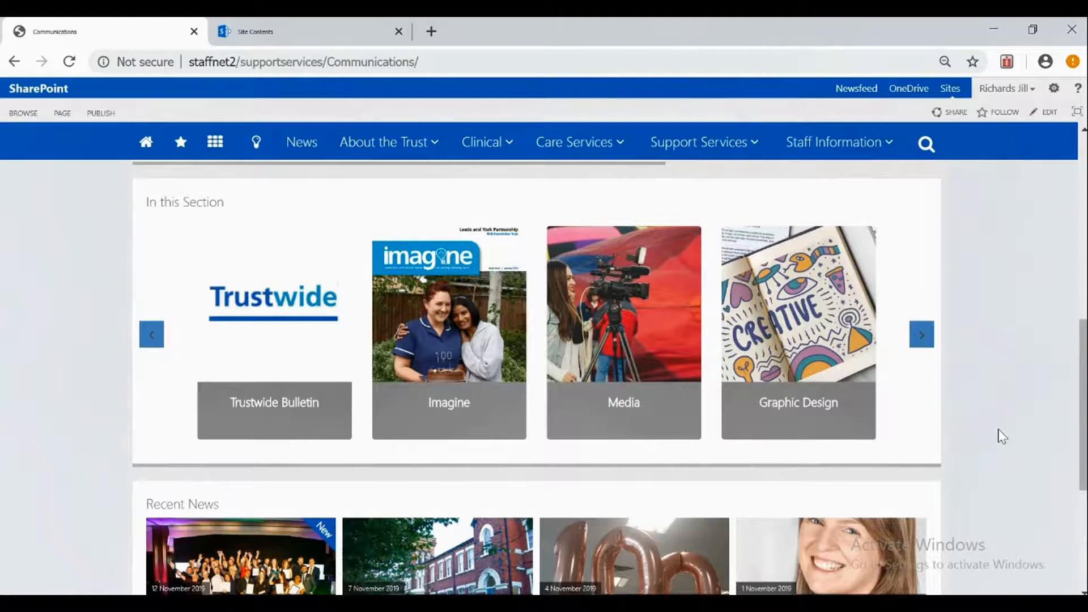
pyautogui.scroll(8, 1002, 436)
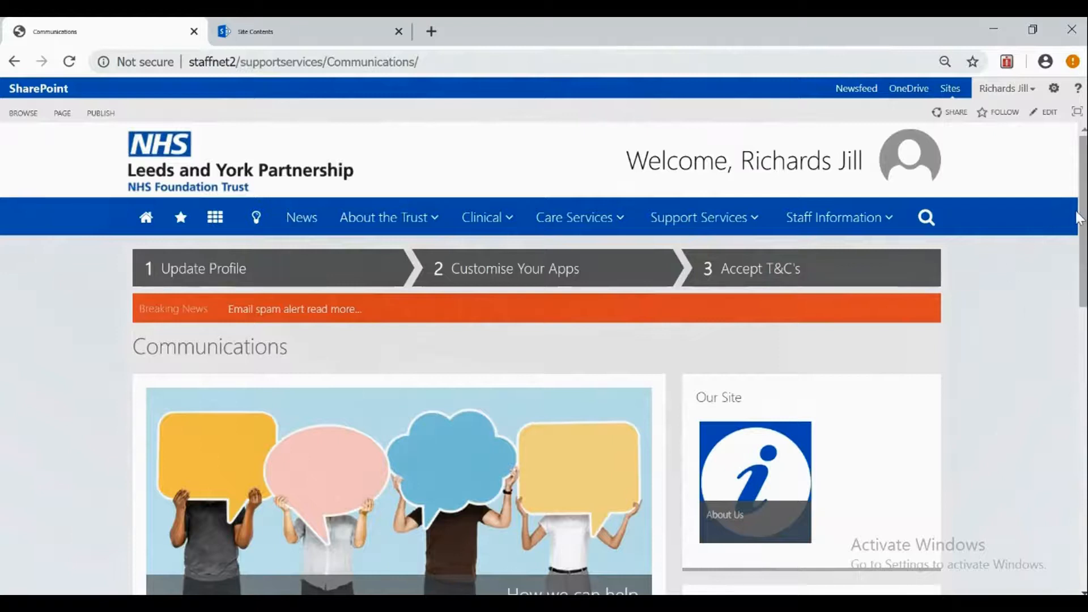
pyautogui.click(1062, 91)
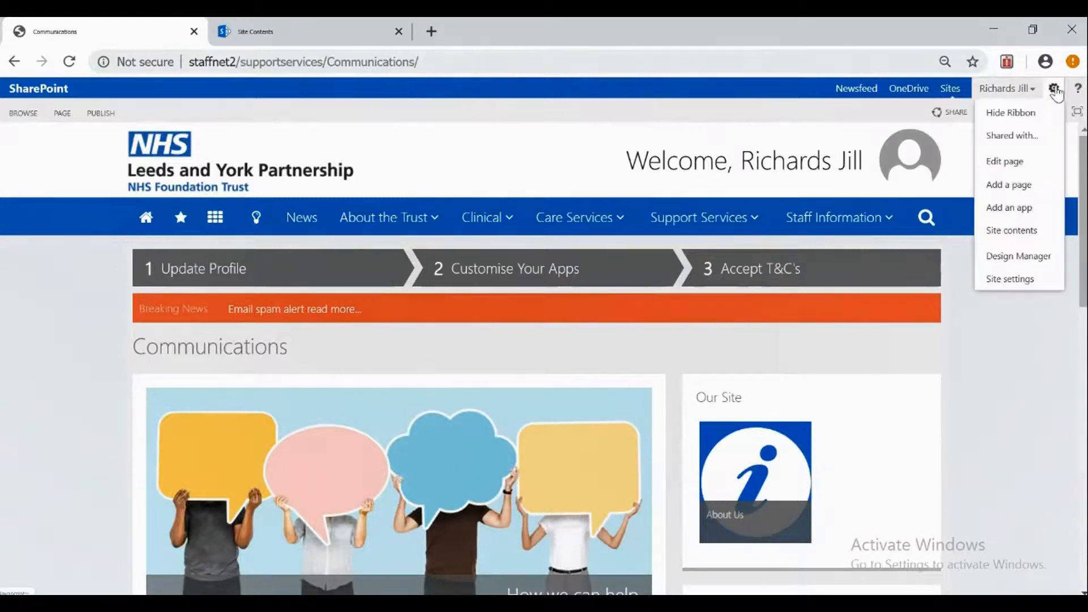
pyautogui.click(998, 231)
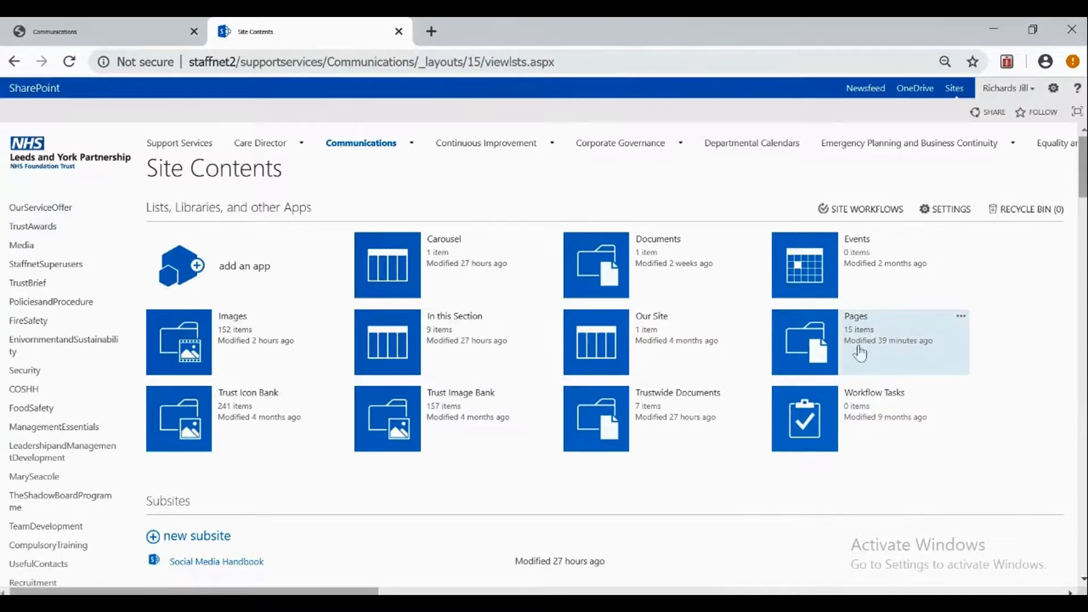
pyautogui.click(854, 319)
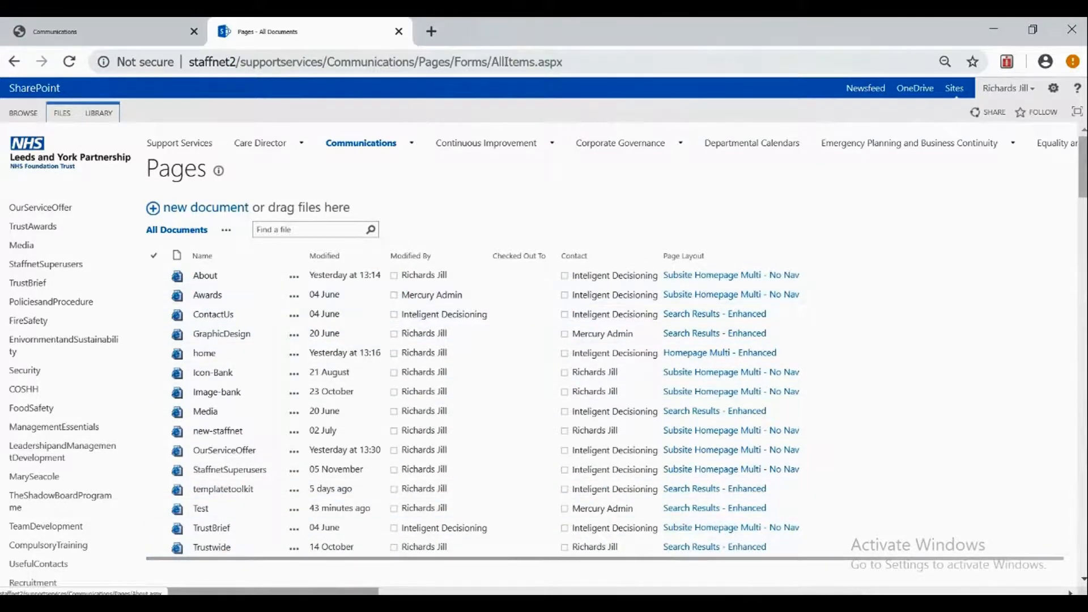
pyautogui.hotkey('alt', 'Left')
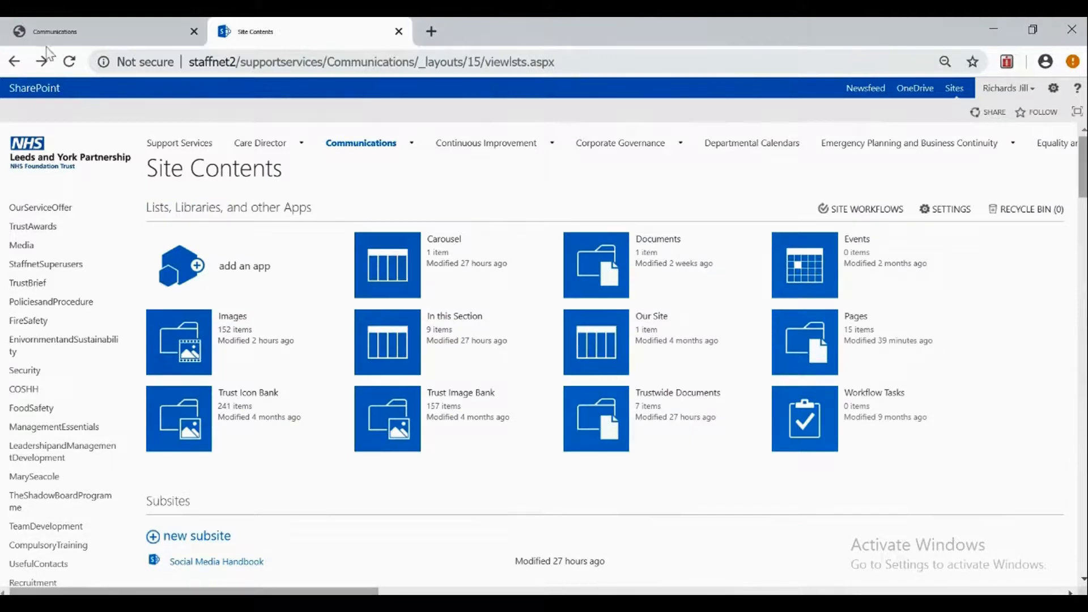
# - Open the Carousel list from the Communications site contents and open the How we can help item for editing
pyautogui.click(59, 29)
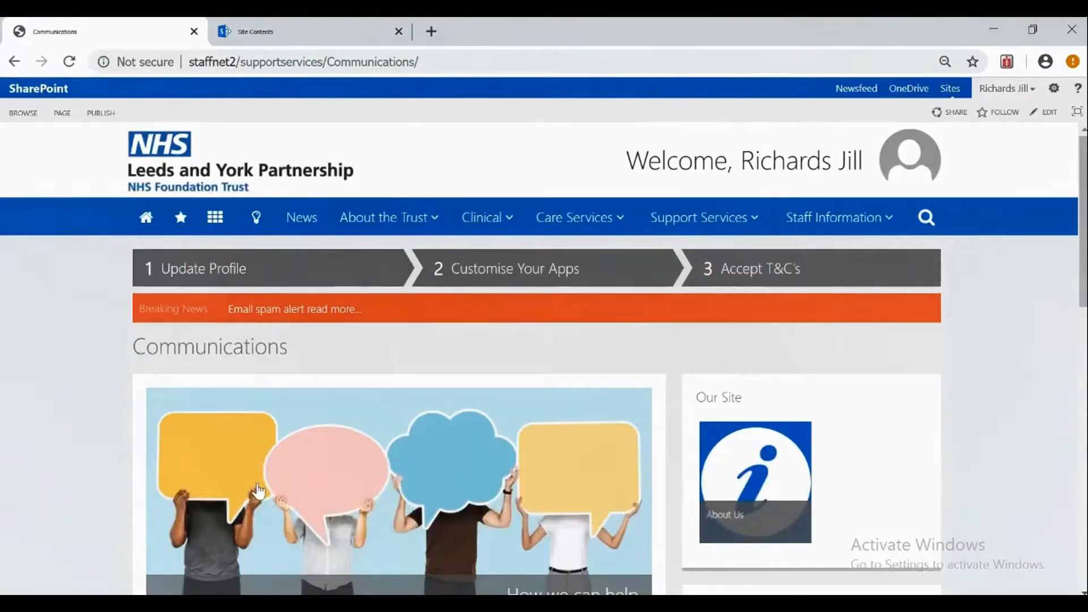
pyautogui.click(298, 34)
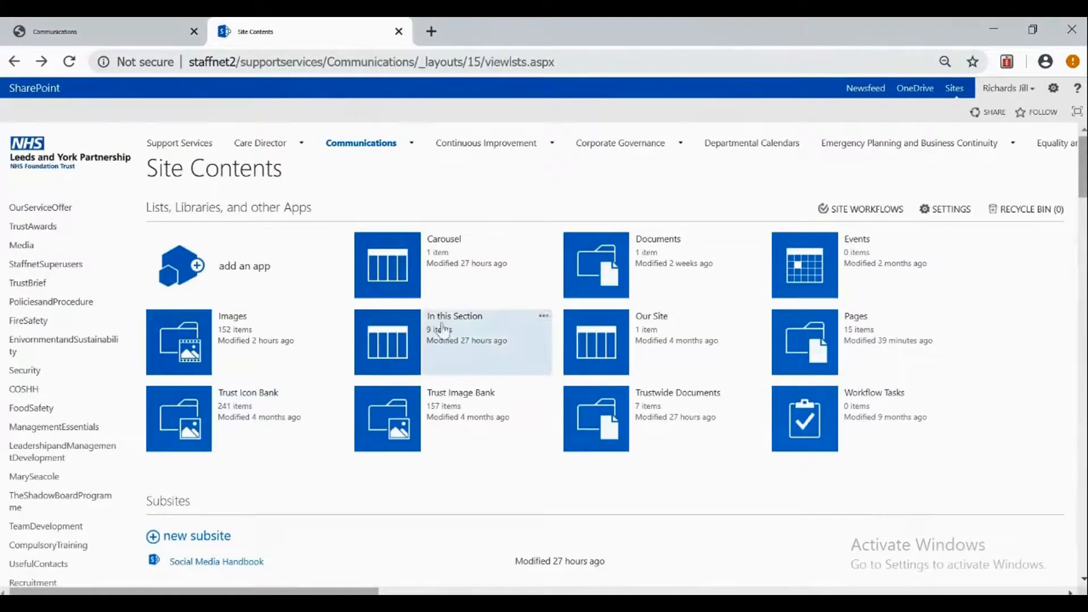
pyautogui.click(446, 243)
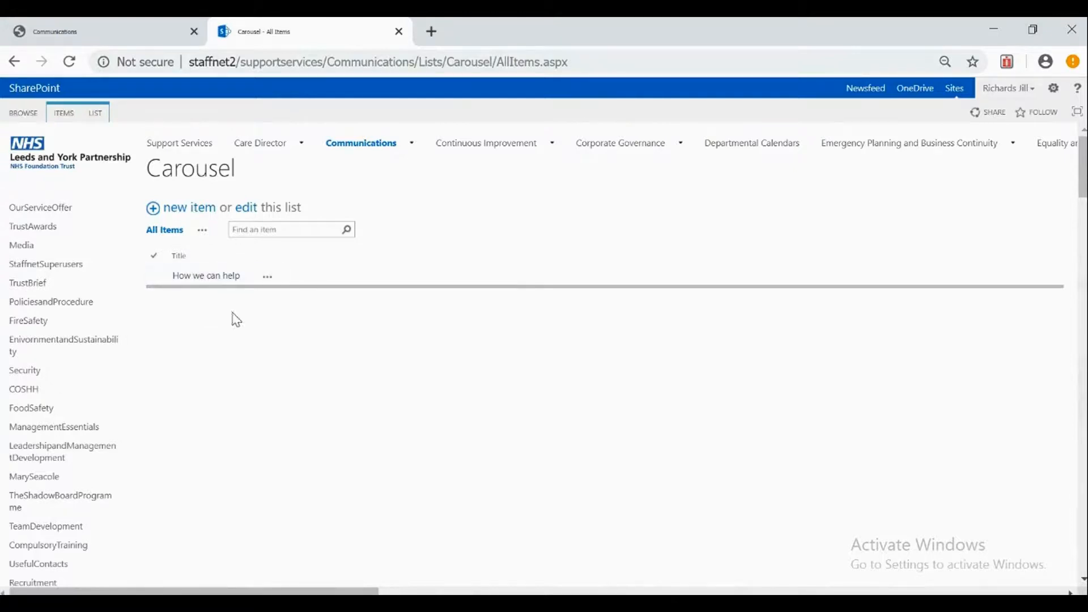
pyautogui.click(270, 282)
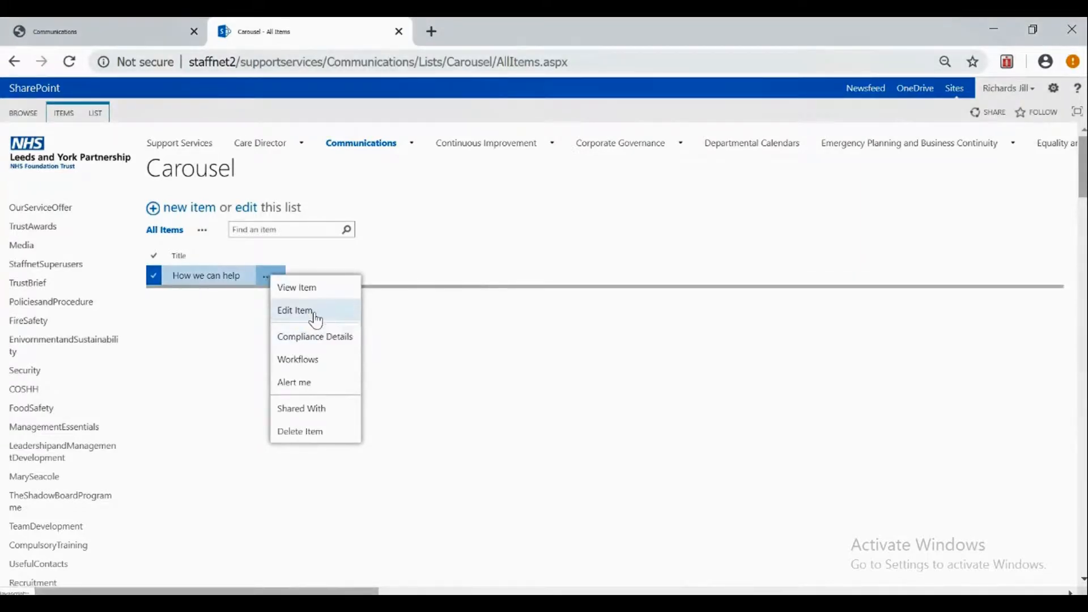
pyautogui.click(315, 317)
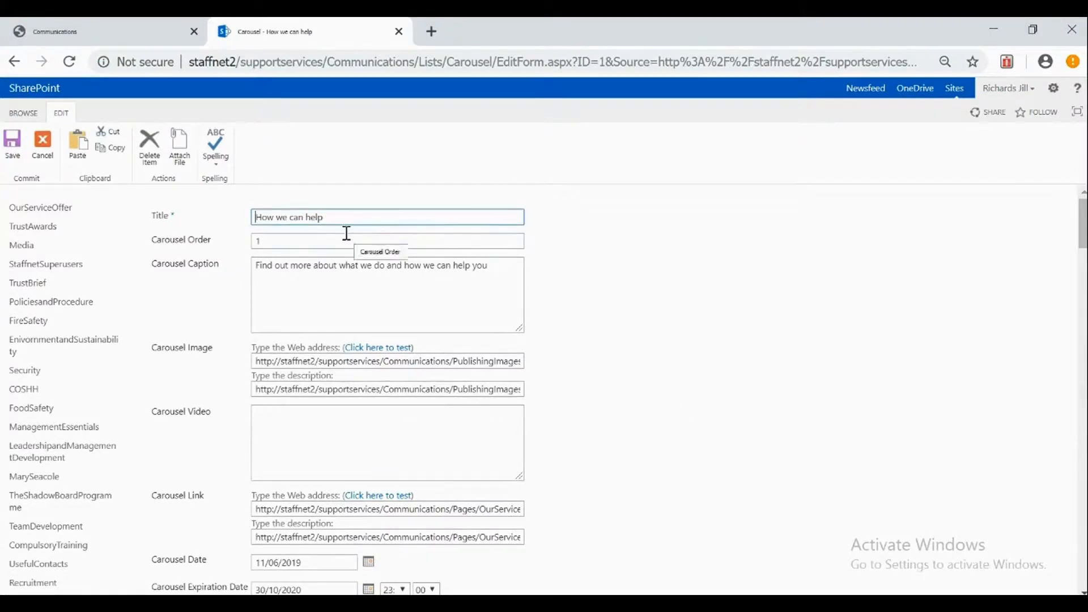
# - Compare the How we can help item's order, caption, image, link and date fields with the banner on the Communications landing page
pyautogui.click(101, 27)
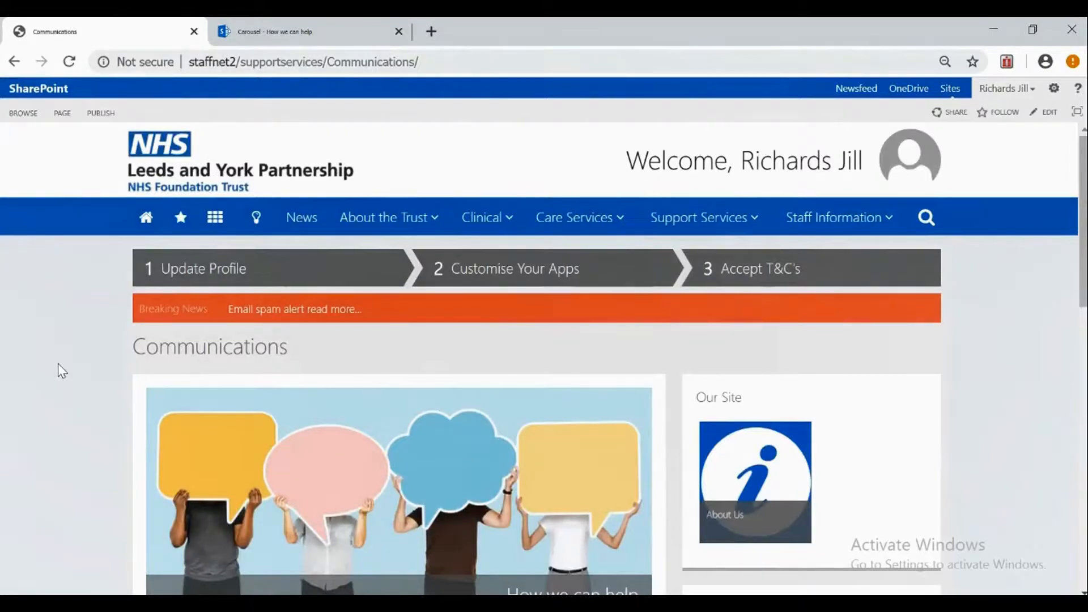
pyautogui.scroll(-1, 58, 365)
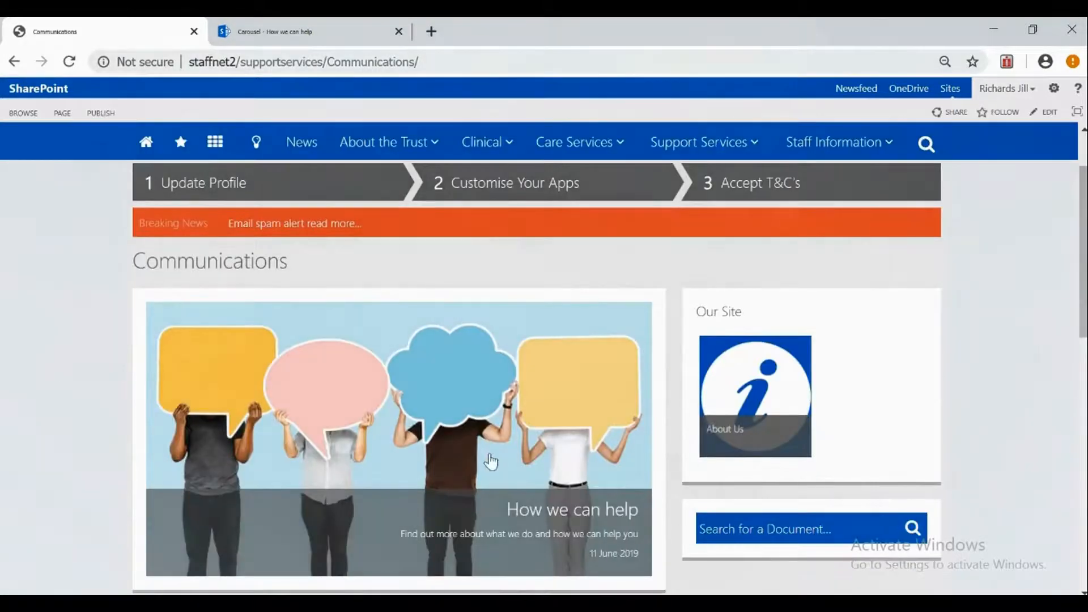
pyautogui.click(259, 22)
pyautogui.click(310, 245)
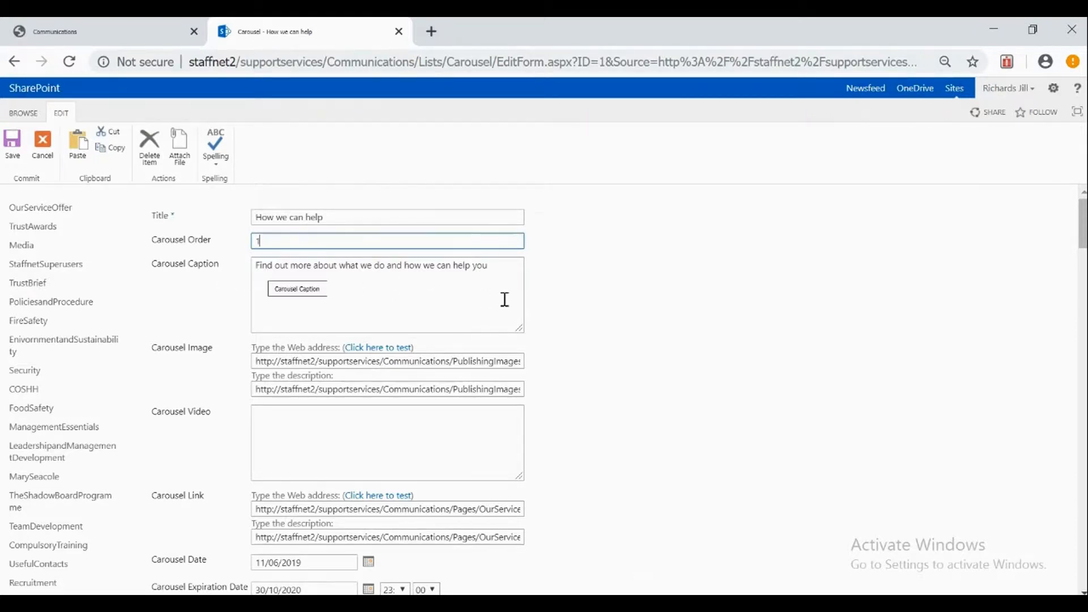
pyautogui.click(90, 41)
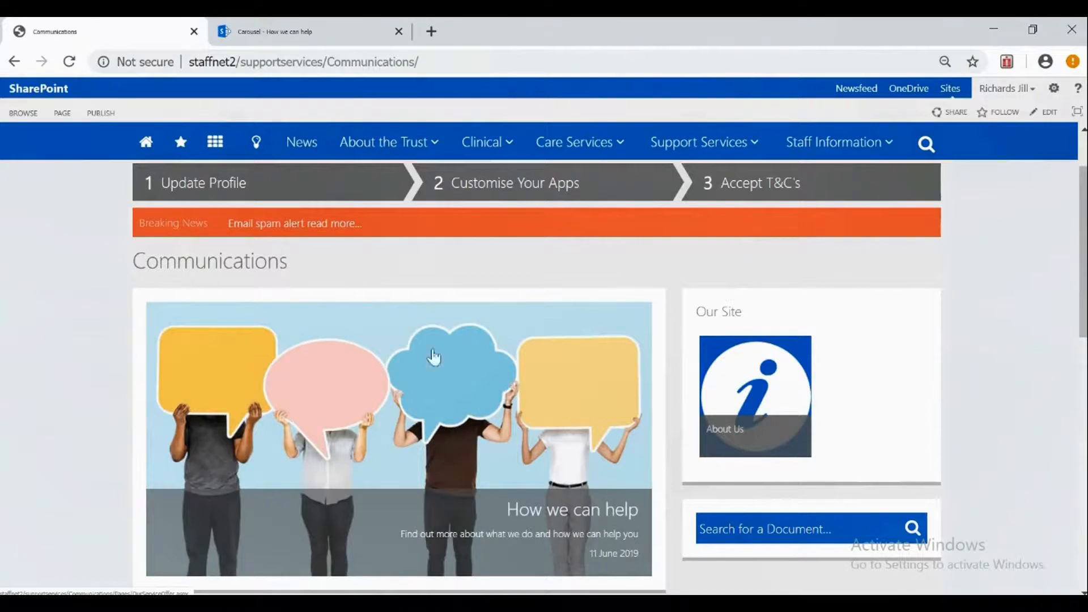
pyautogui.click(312, 30)
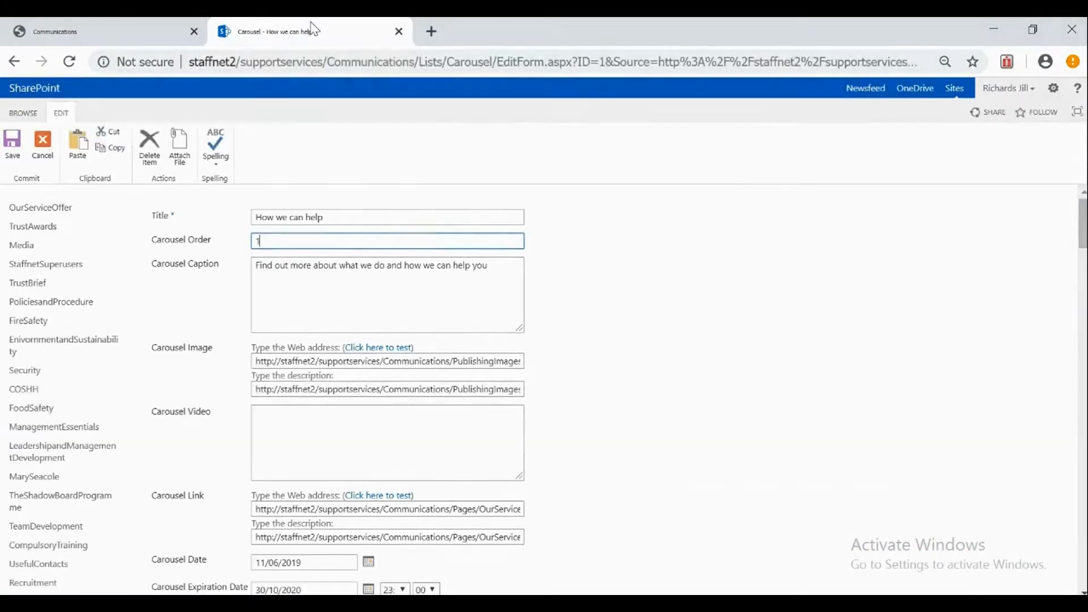
pyautogui.scroll(-3, 725, 382)
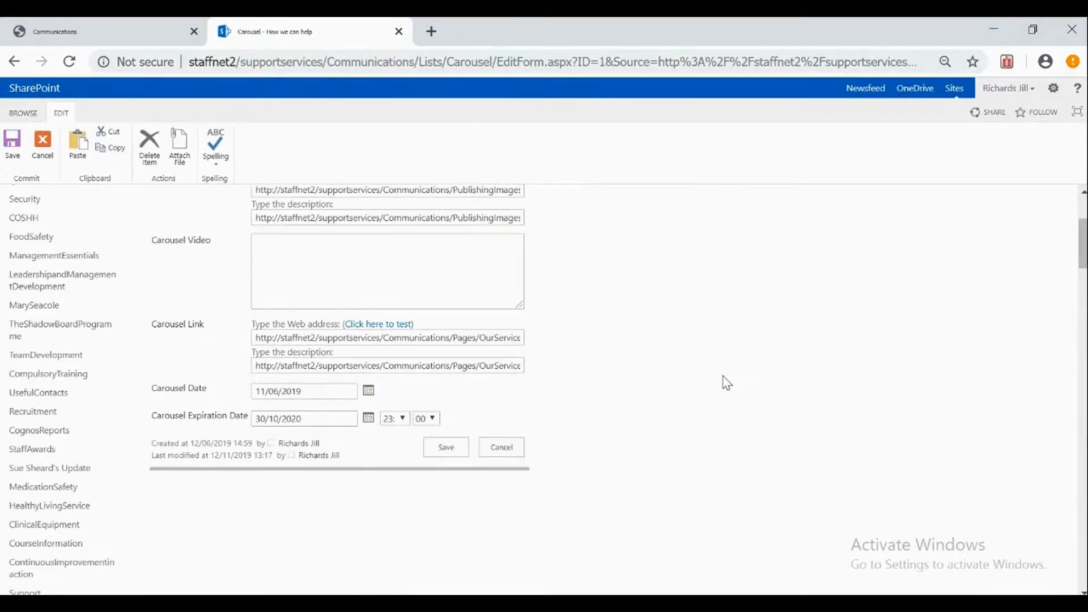
pyautogui.scroll(2, 726, 382)
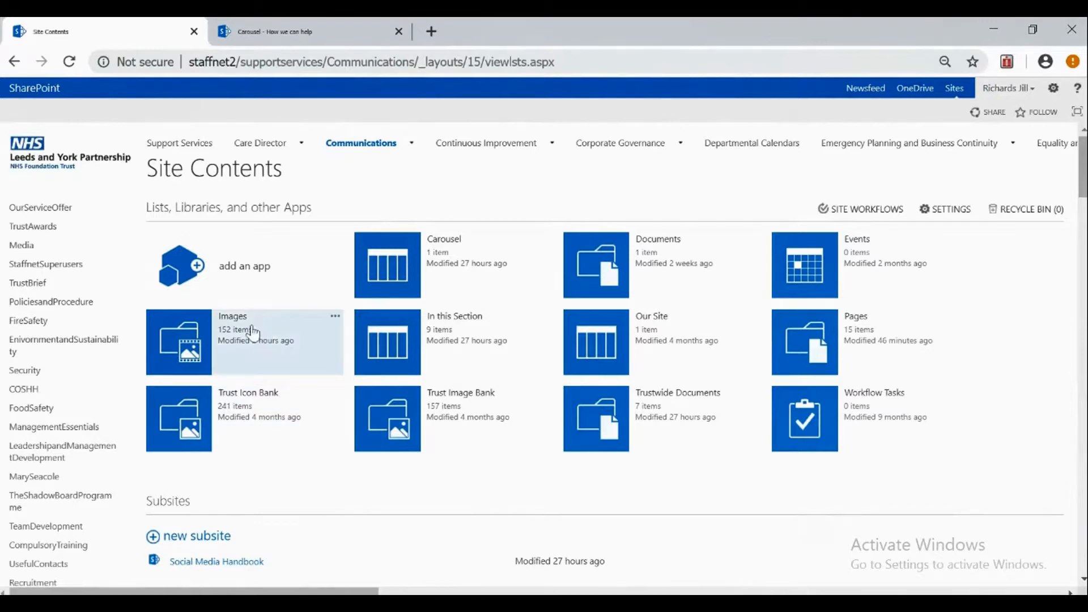
# - Open the Comms Carousel image from the Pages folder of the Images library and copy its link address
pyautogui.click(231, 315)
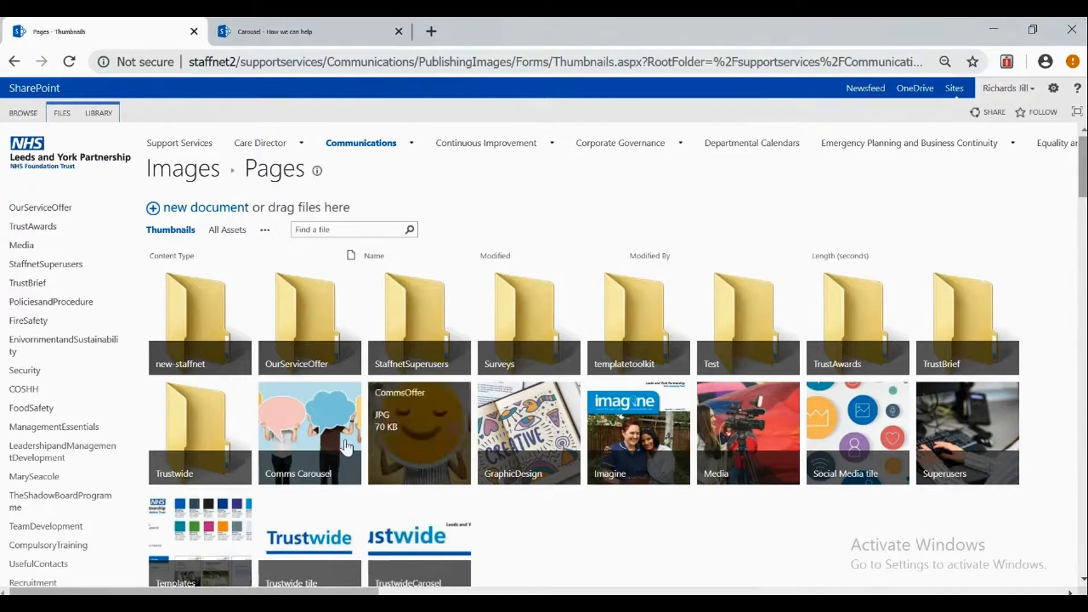
pyautogui.click(296, 435)
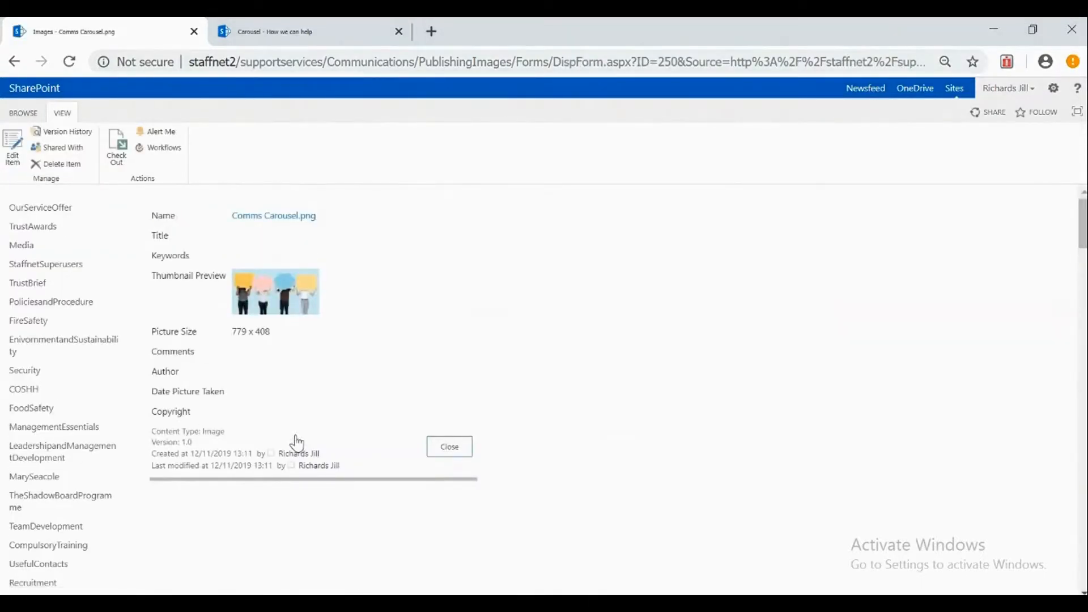
pyautogui.rightClick(283, 220)
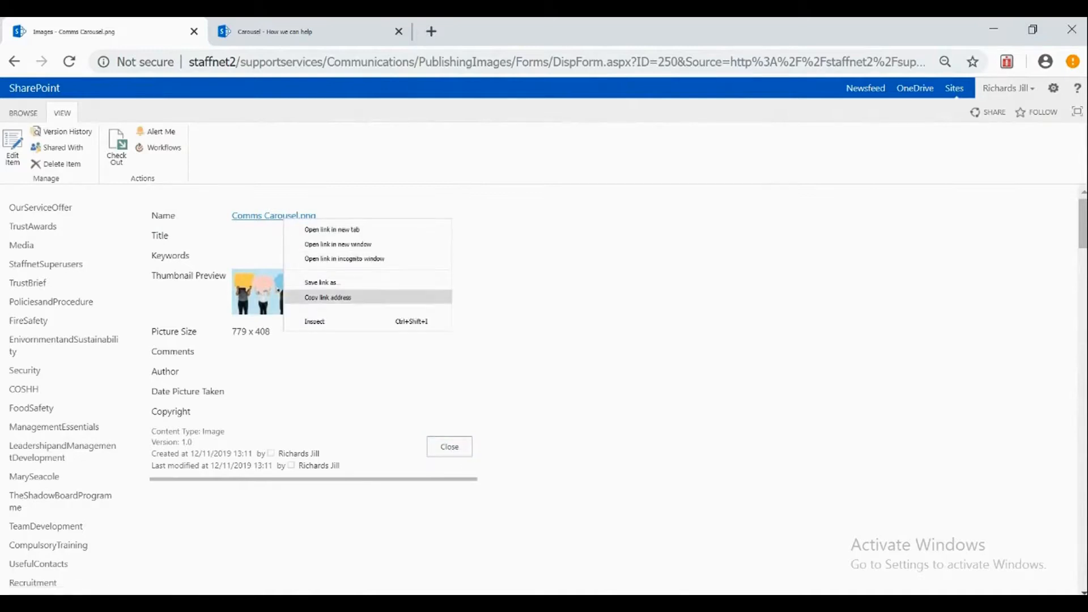
pyautogui.click(333, 297)
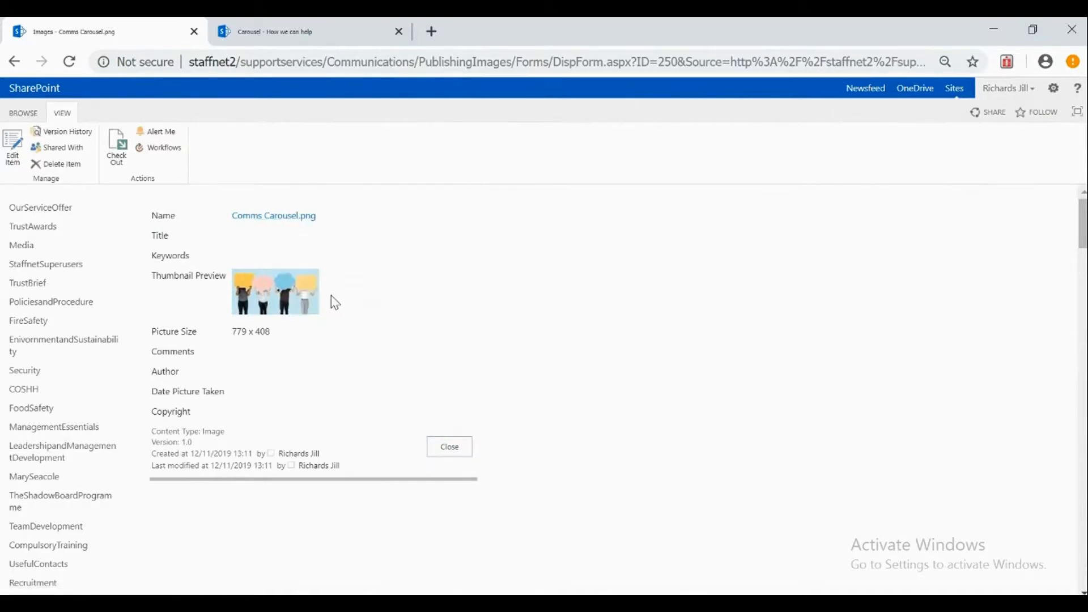
# - Go through the Carousel Image web address and description of the How we can help item and save the item
pyautogui.click(303, 25)
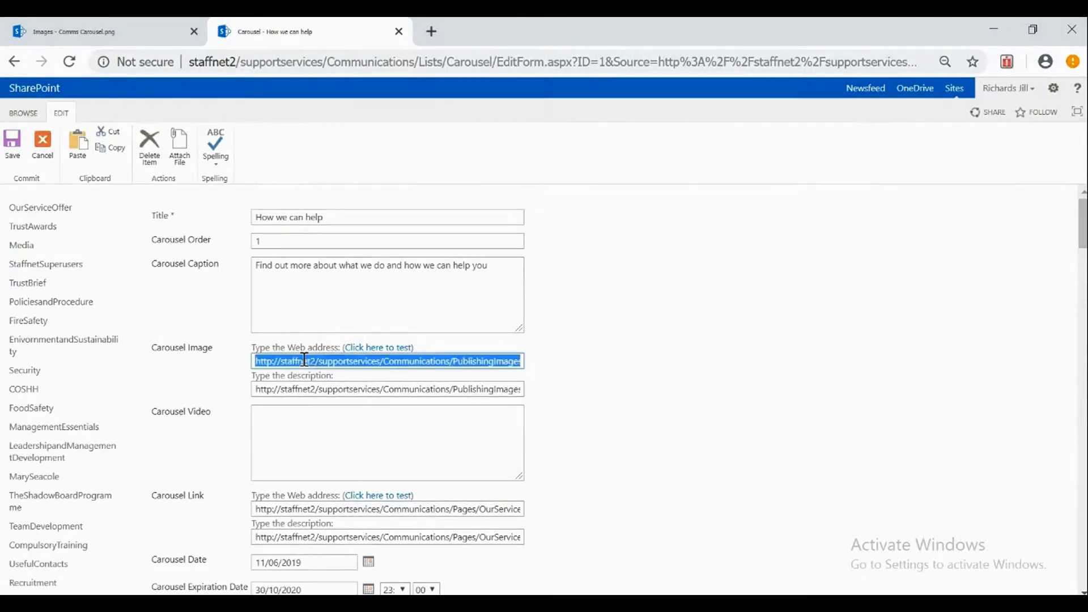
pyautogui.click(317, 389)
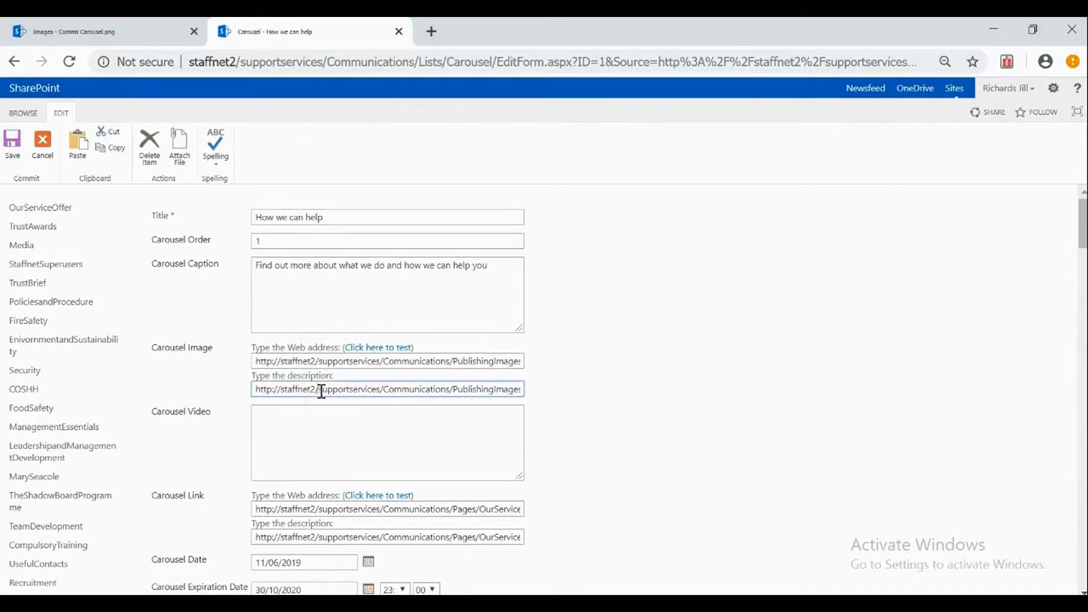
pyautogui.tripleClick(344, 362)
pyautogui.click(647, 324)
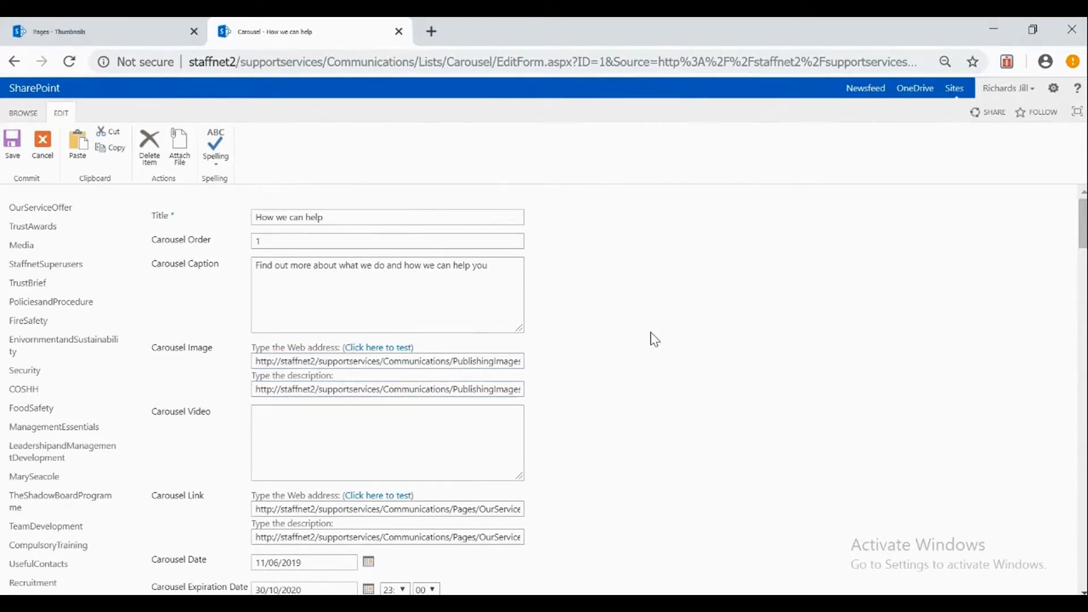
pyautogui.scroll(-5, 650, 332)
pyautogui.click(457, 278)
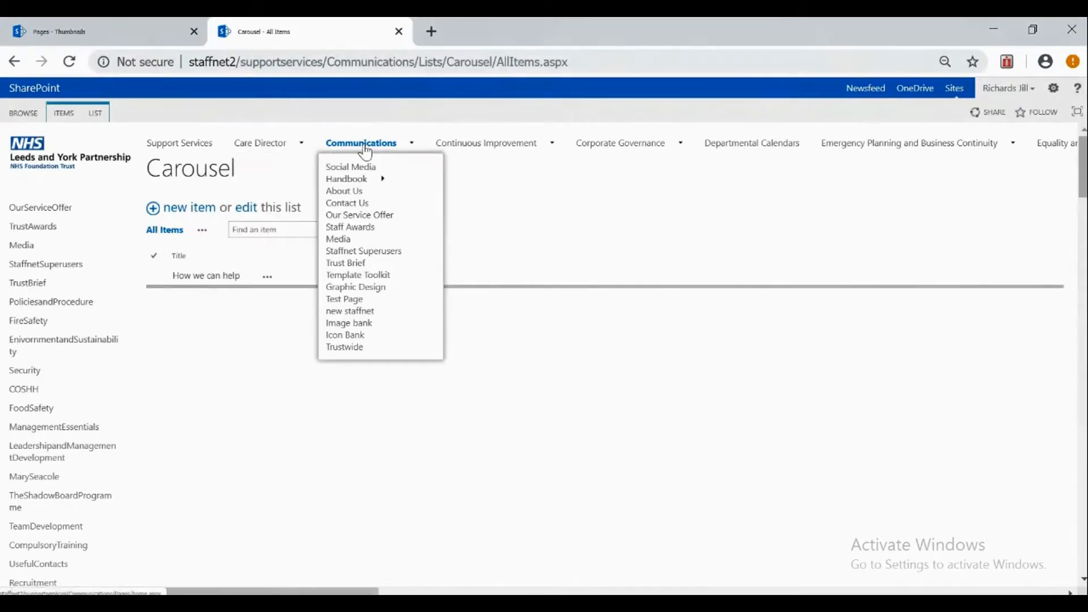
# - Open the In this Section list from the Communications site contents and open Brand and Template Toolkit for editing
pyautogui.click(365, 148)
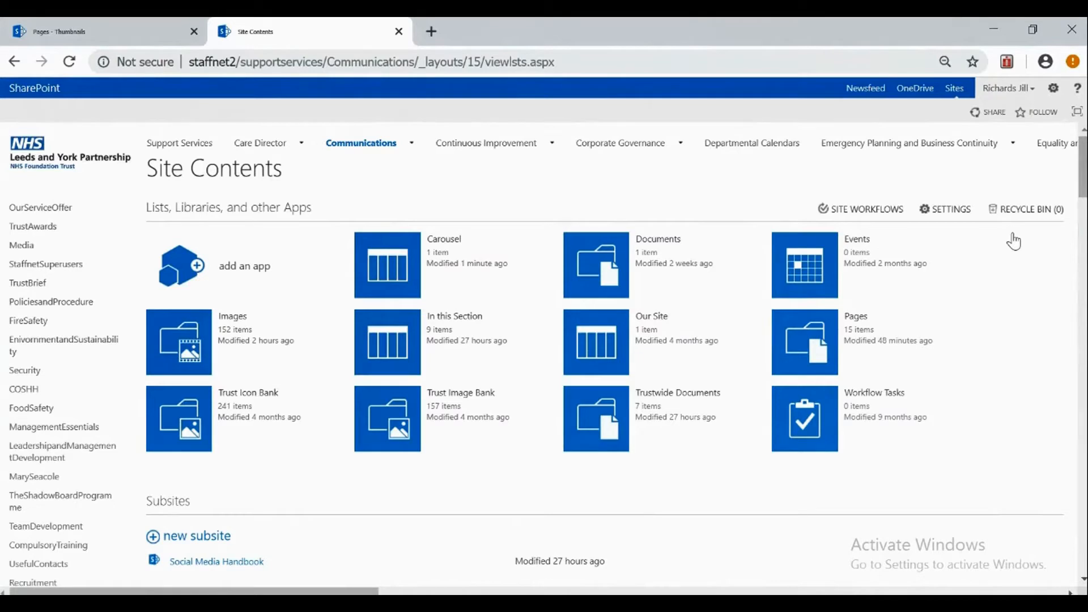
pyautogui.click(460, 319)
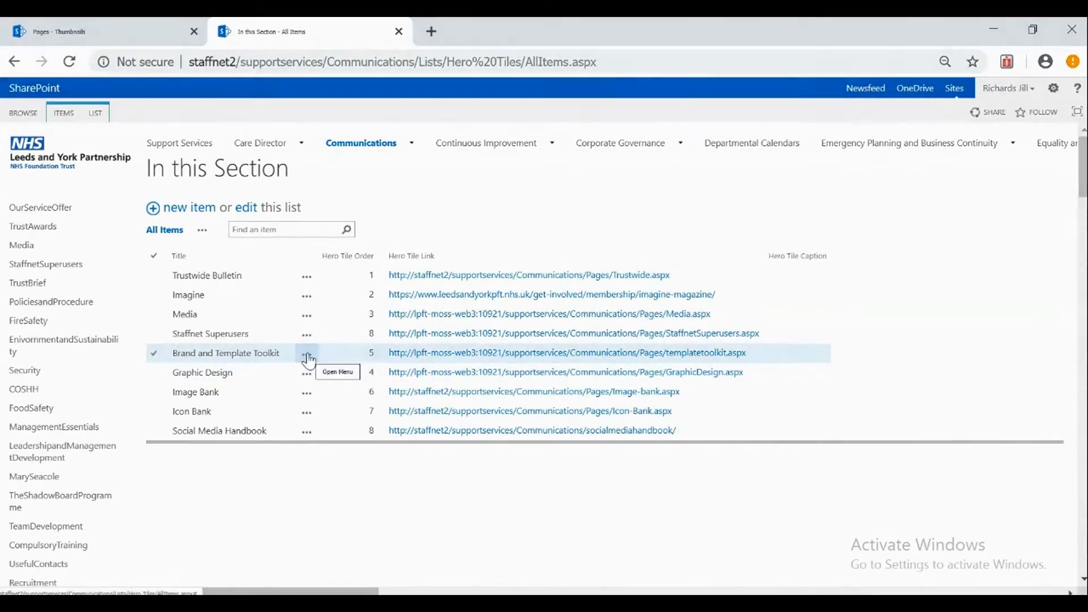
pyautogui.click(307, 357)
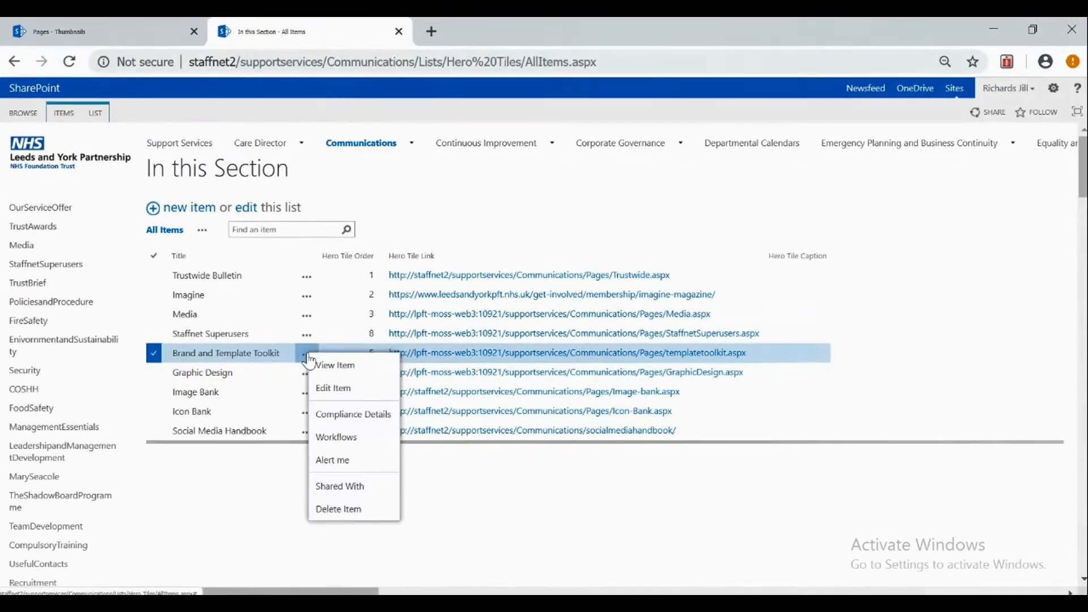
pyautogui.click(343, 392)
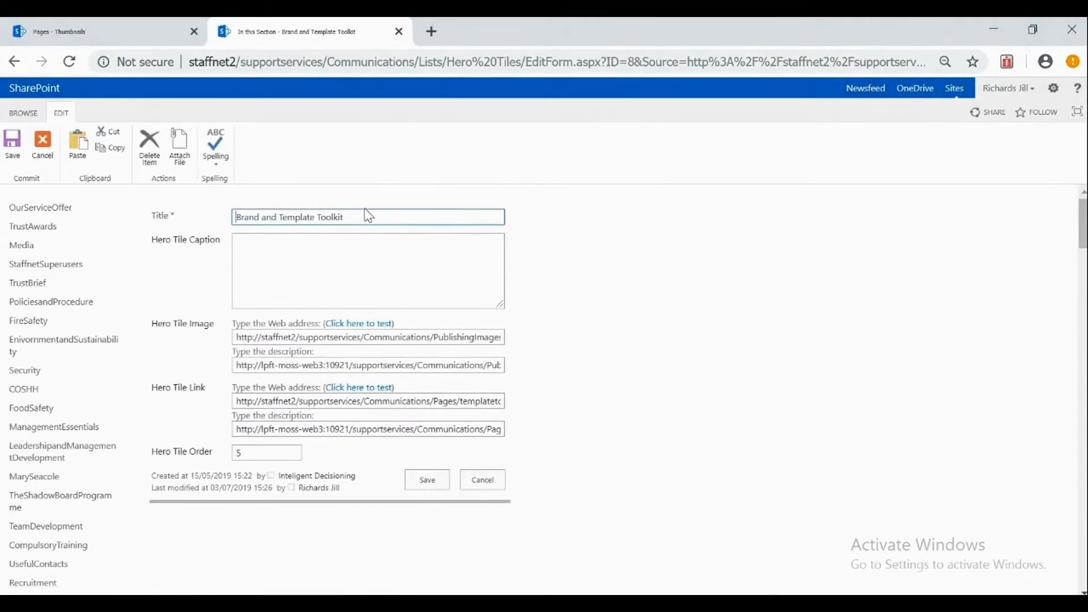
# - Compare the Brand and Template Toolkit item's title, image and link fields with the In this Section tiles on the Communications page
pyautogui.click(107, 38)
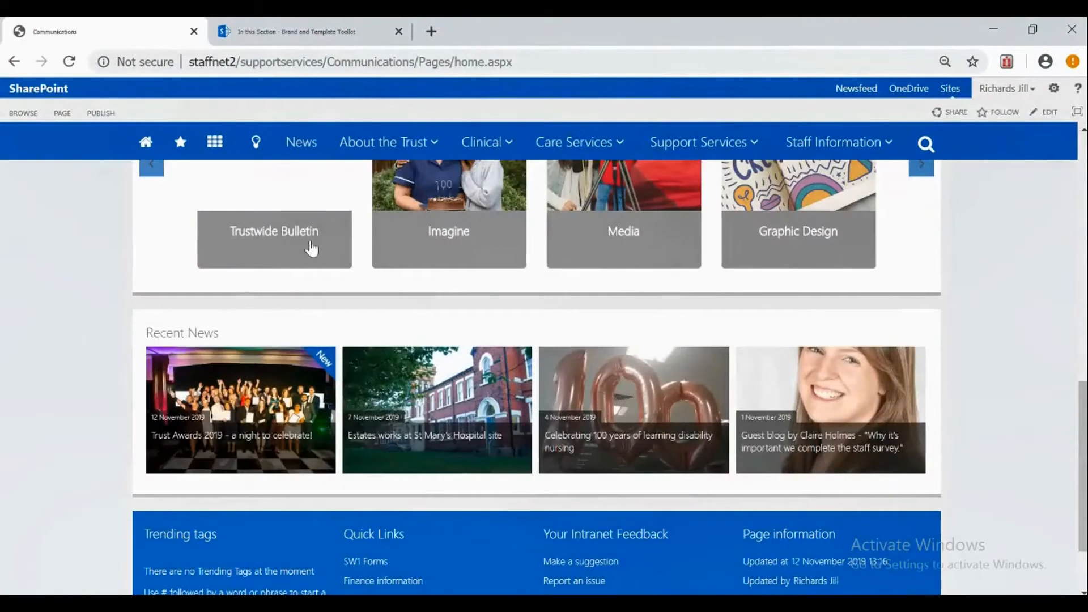
pyautogui.click(299, 30)
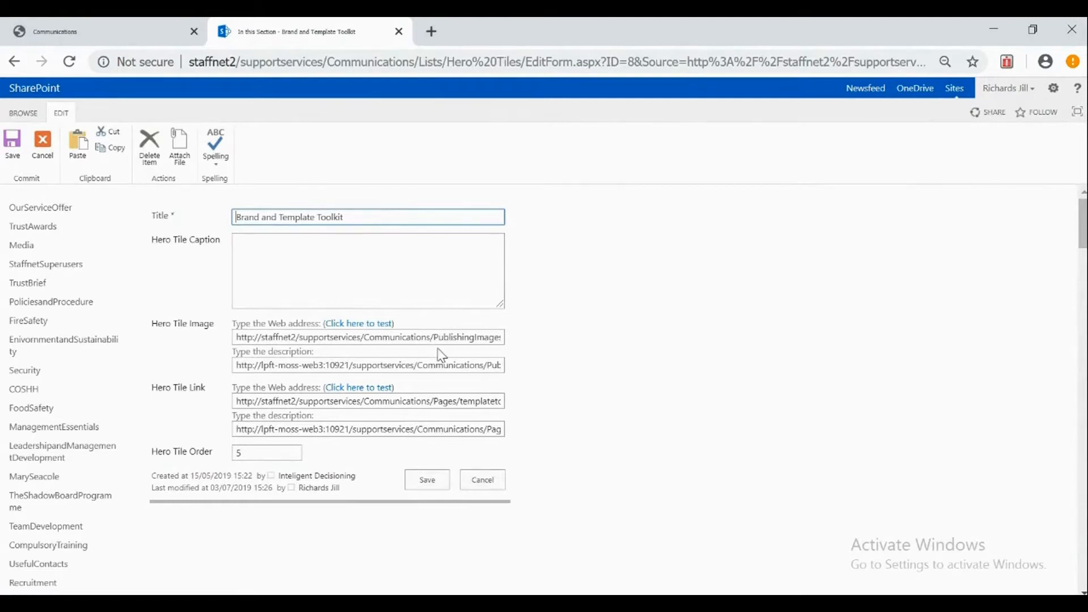
pyautogui.click(111, 22)
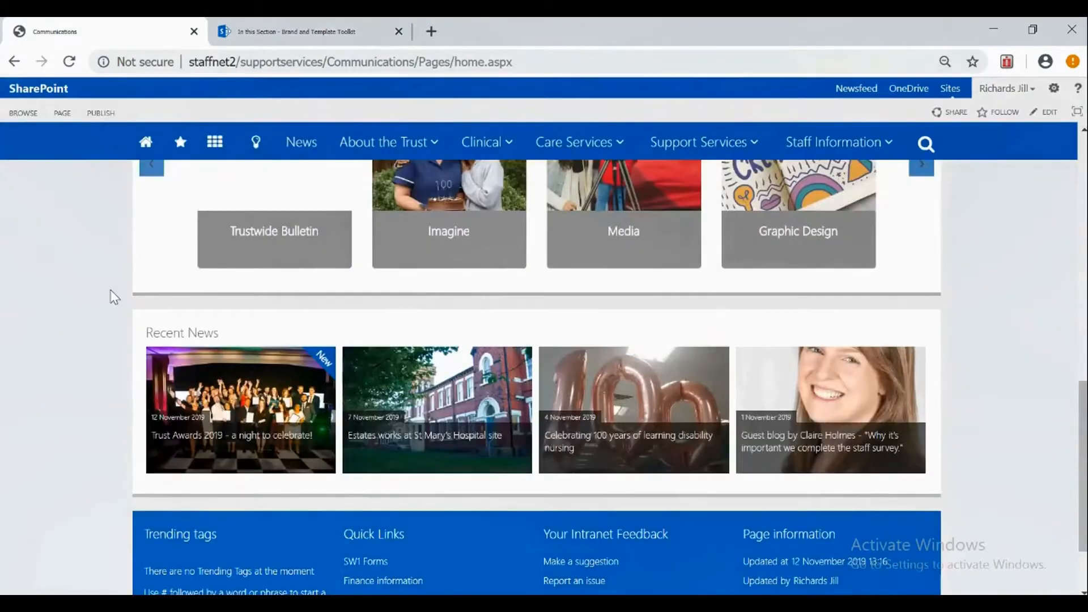
pyautogui.scroll(3, 113, 296)
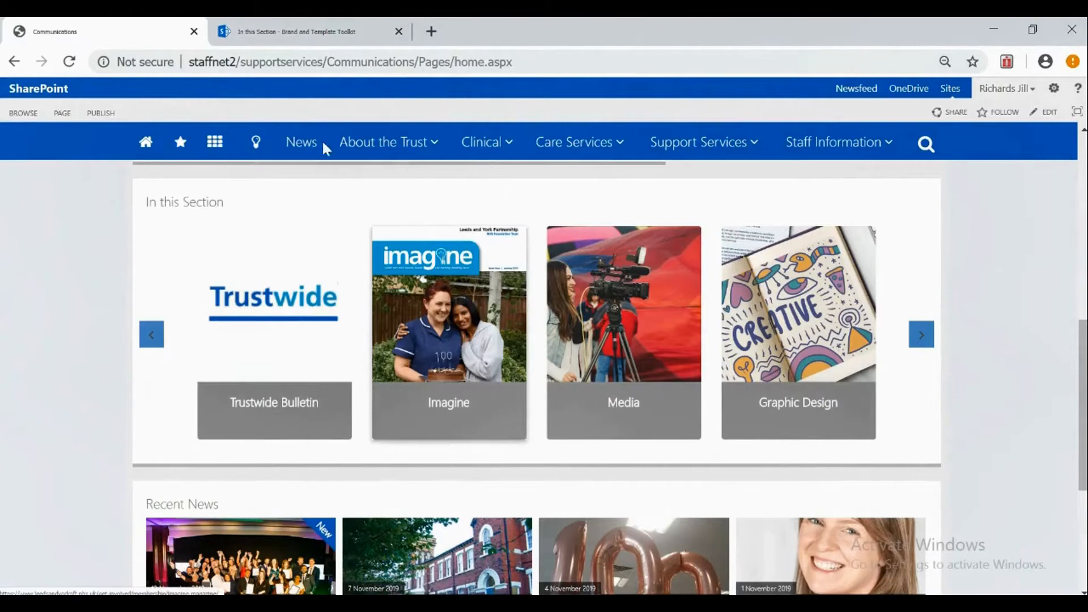
pyautogui.click(344, 29)
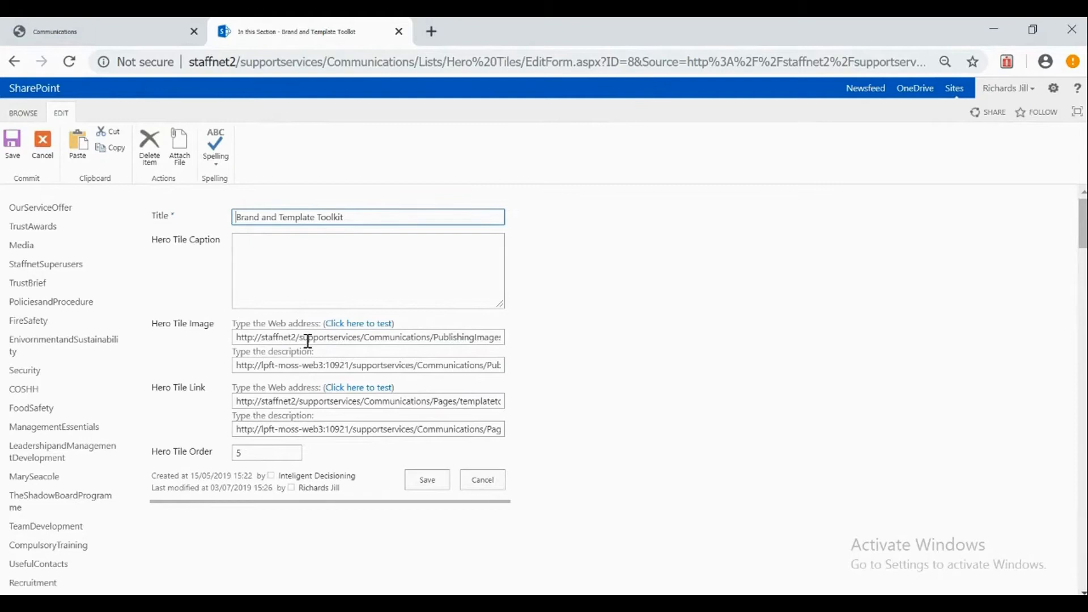
# - Return to the Pages folder of the Images library and look through its tile images
pyautogui.click(84, 31)
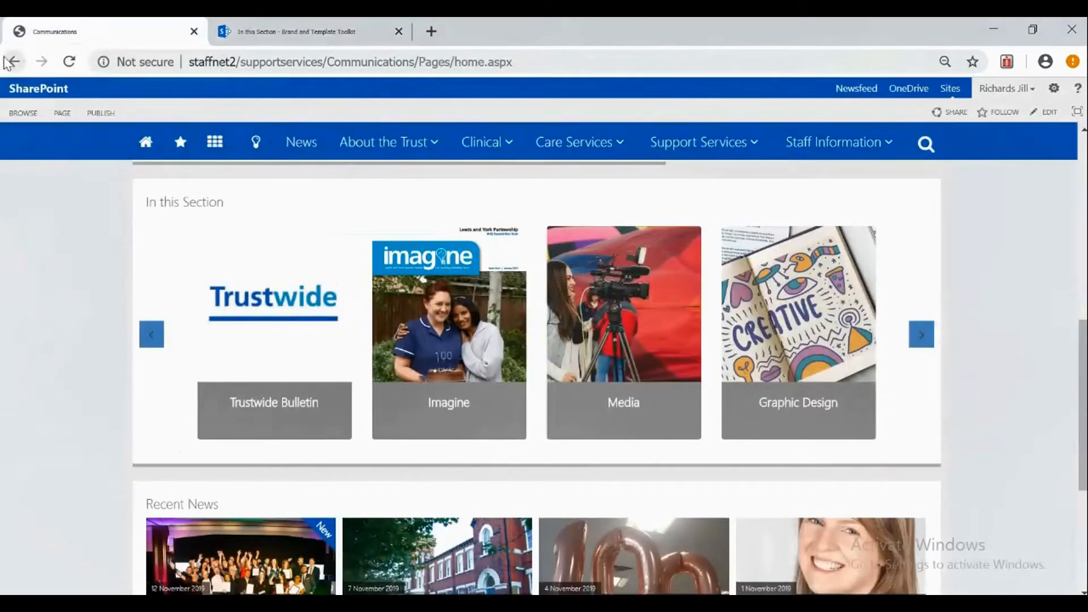
pyautogui.click(14, 62)
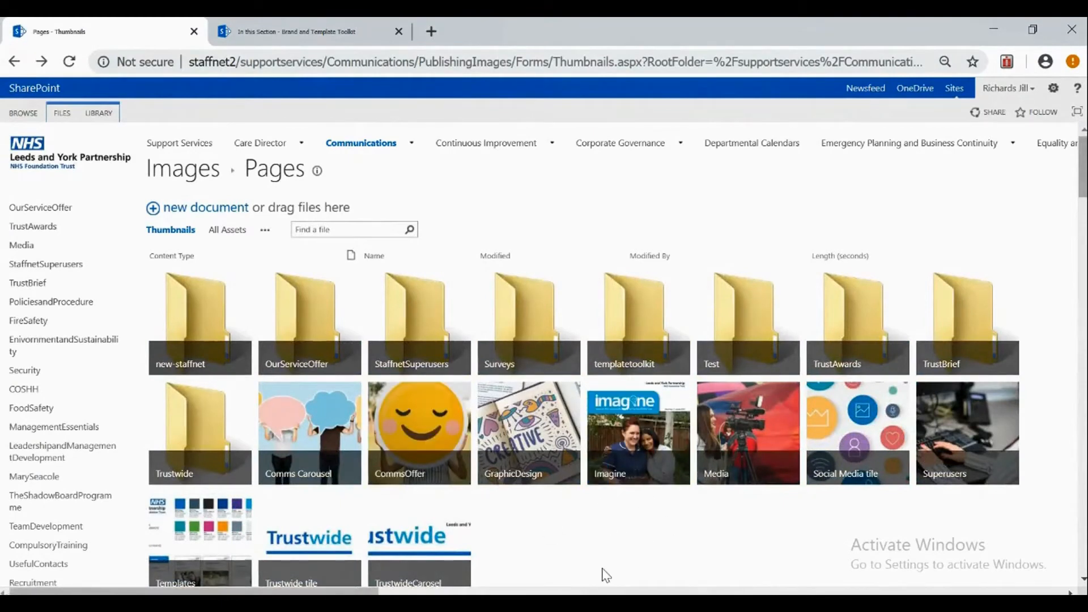
pyautogui.scroll(-2, 629, 549)
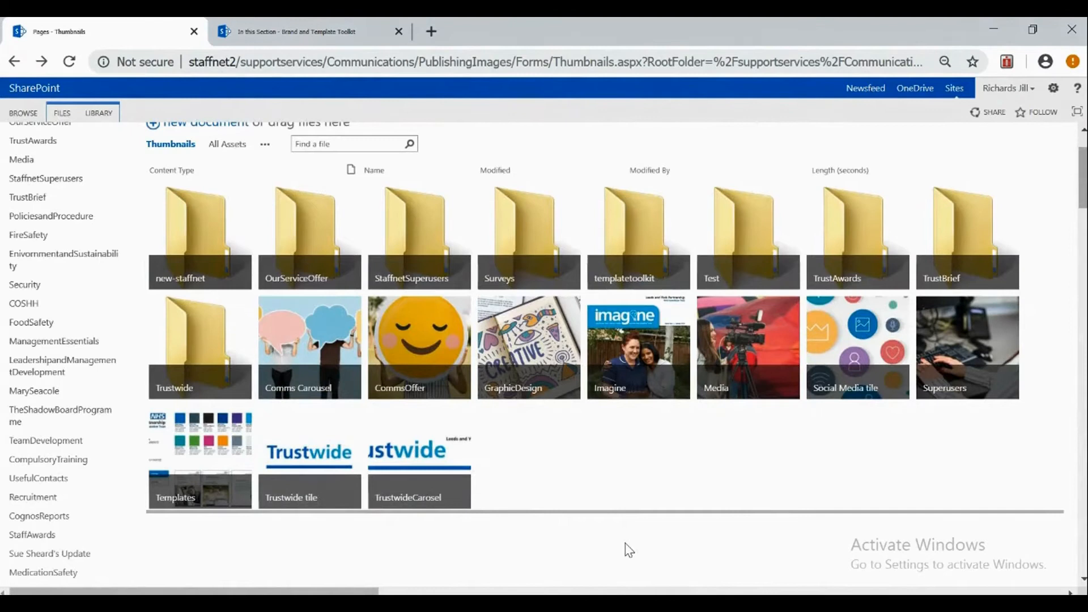